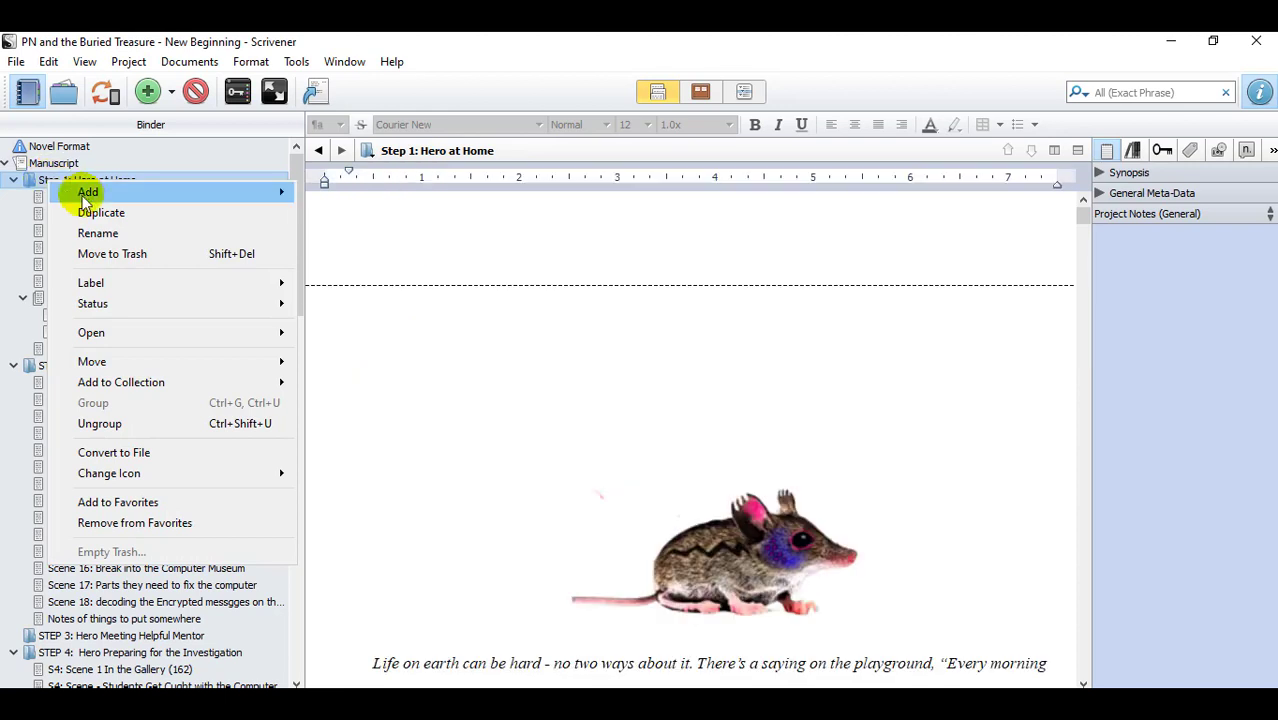
Step: Look through the Manuscript folder and the STEP 2, STEP 3 and STEP 4 folders of the book project
mouse_move(90, 191)
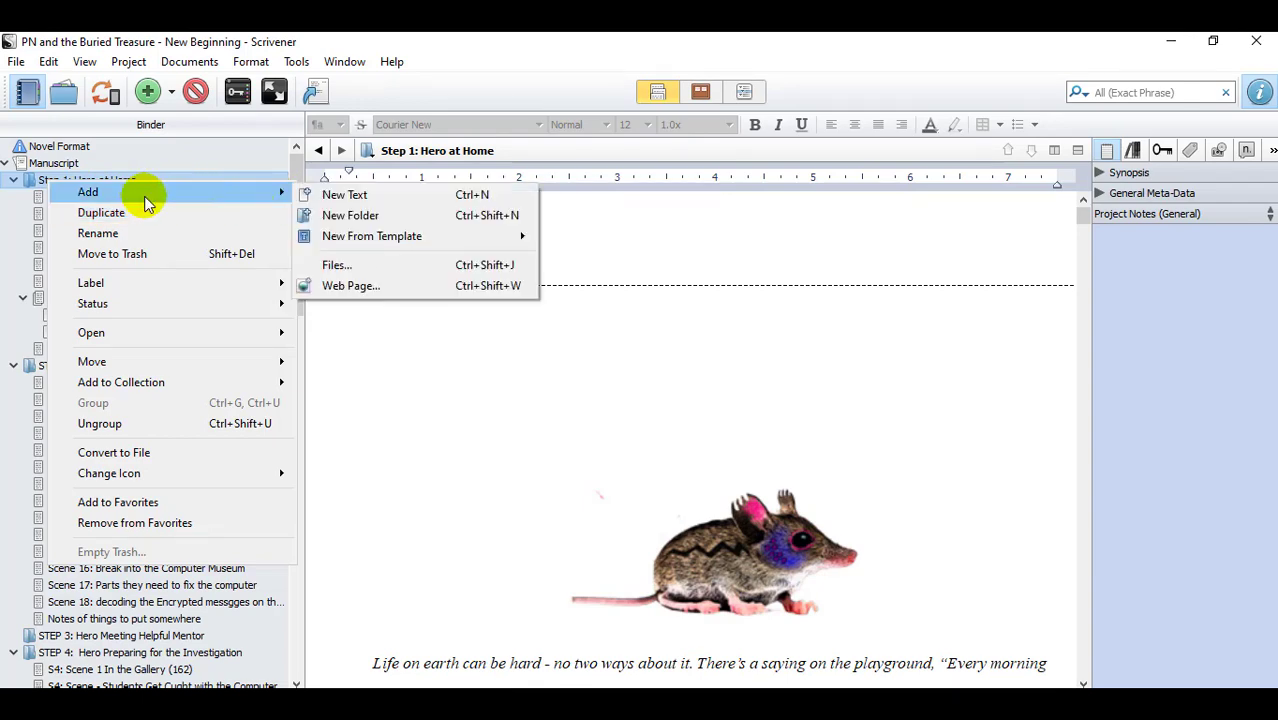
left_click(103, 155)
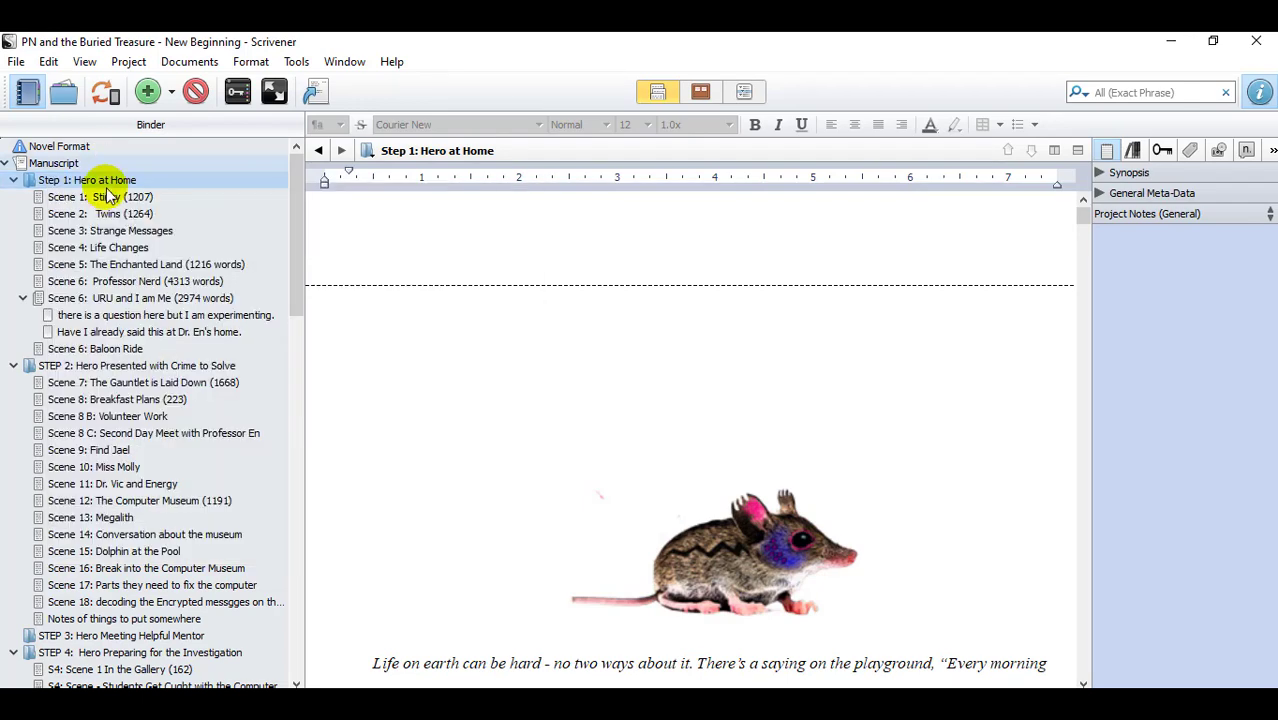
left_click(50, 165)
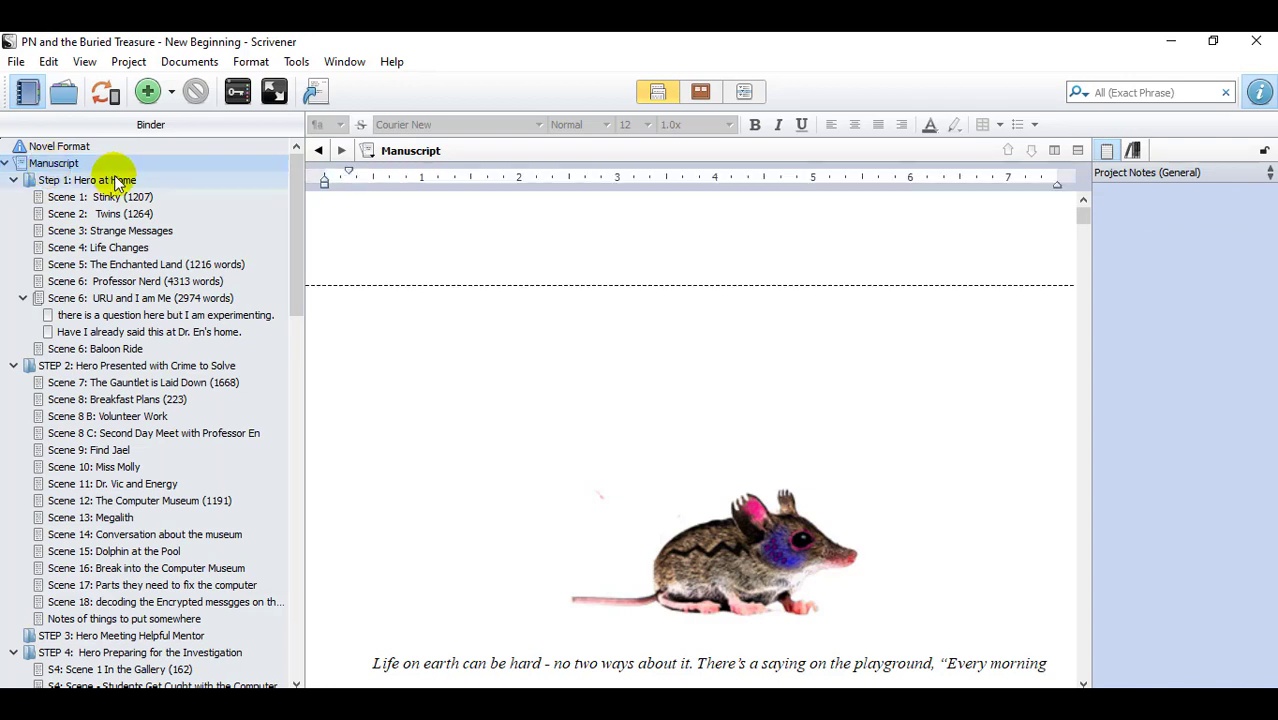
left_click(68, 367)
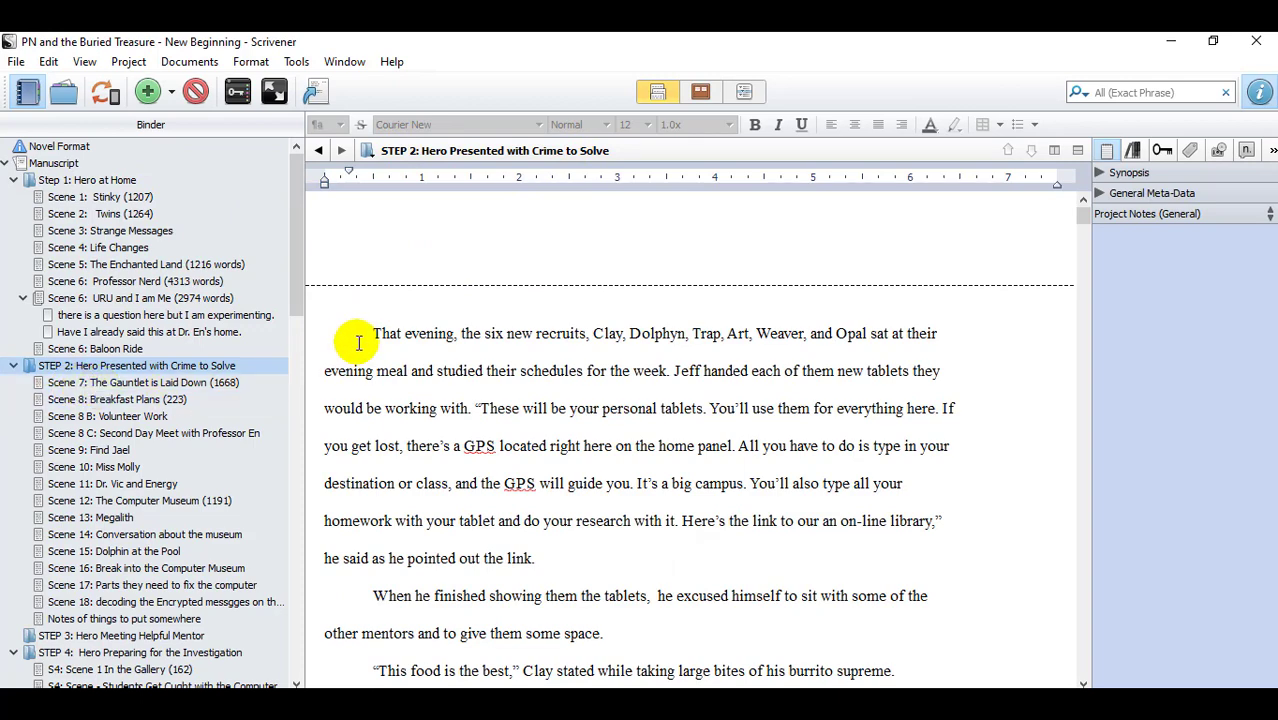
scroll(168, 420, "down", 2)
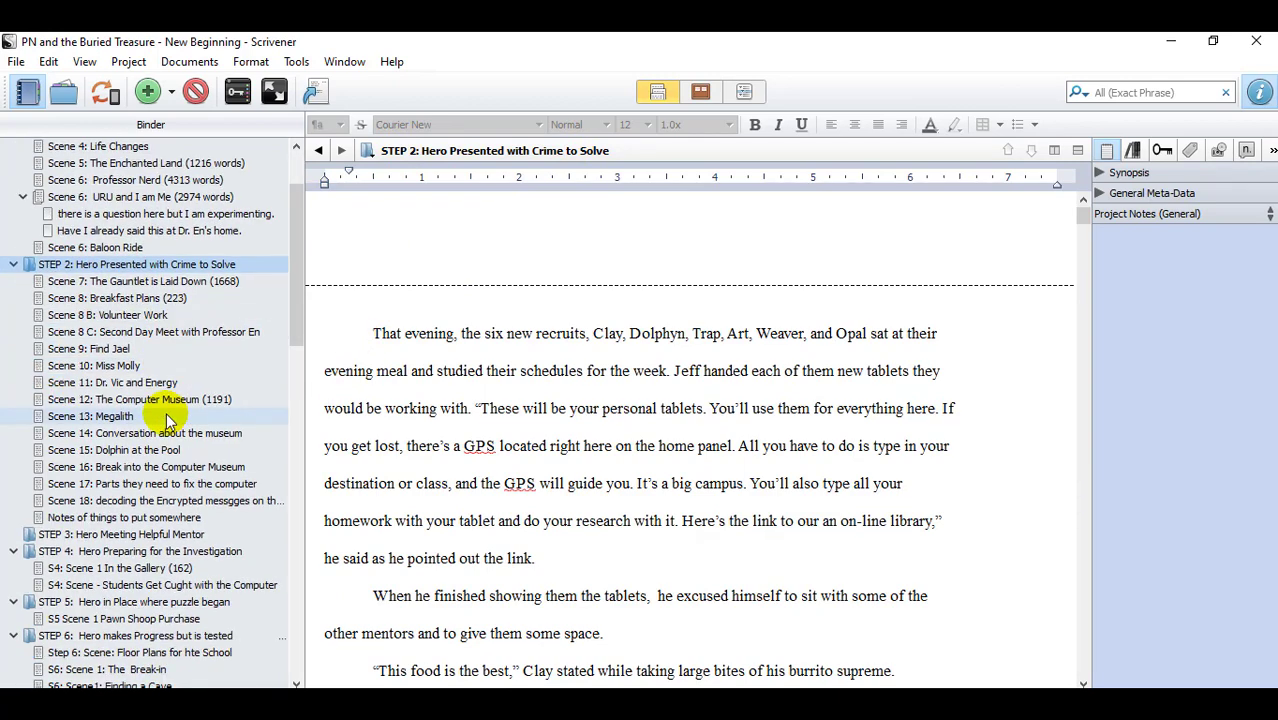
left_click(93, 536)
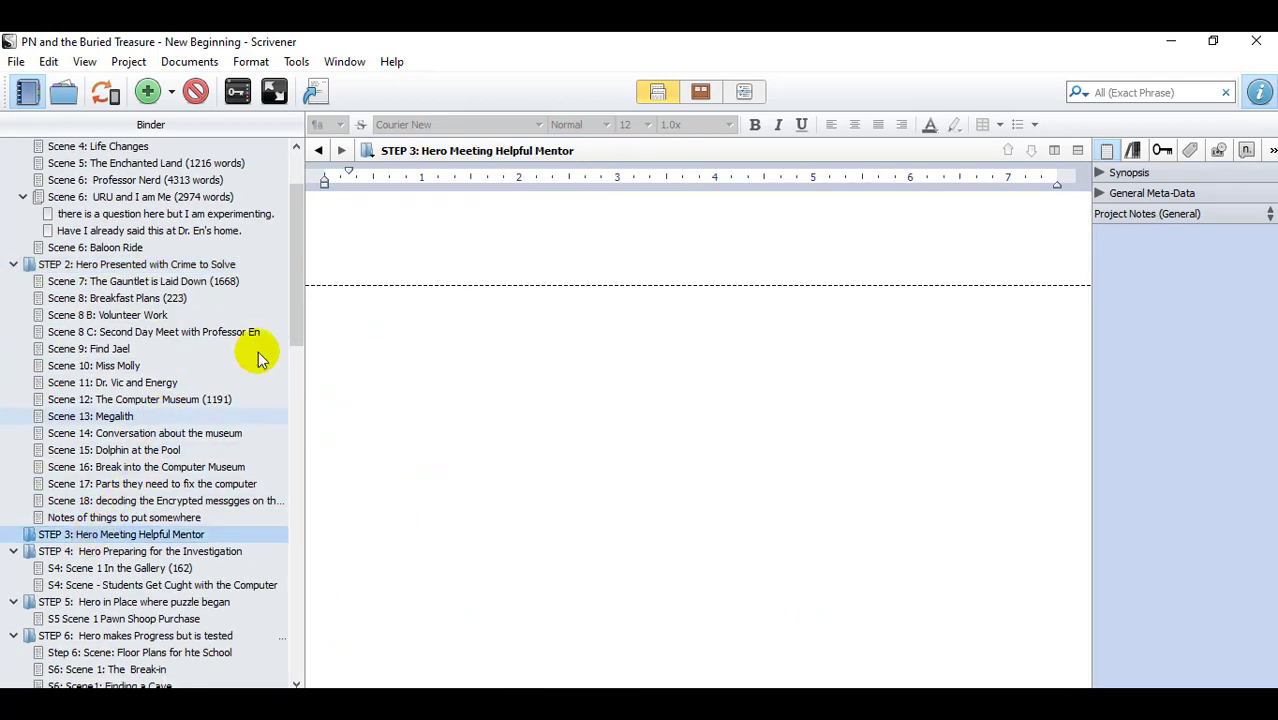
left_click(84, 552)
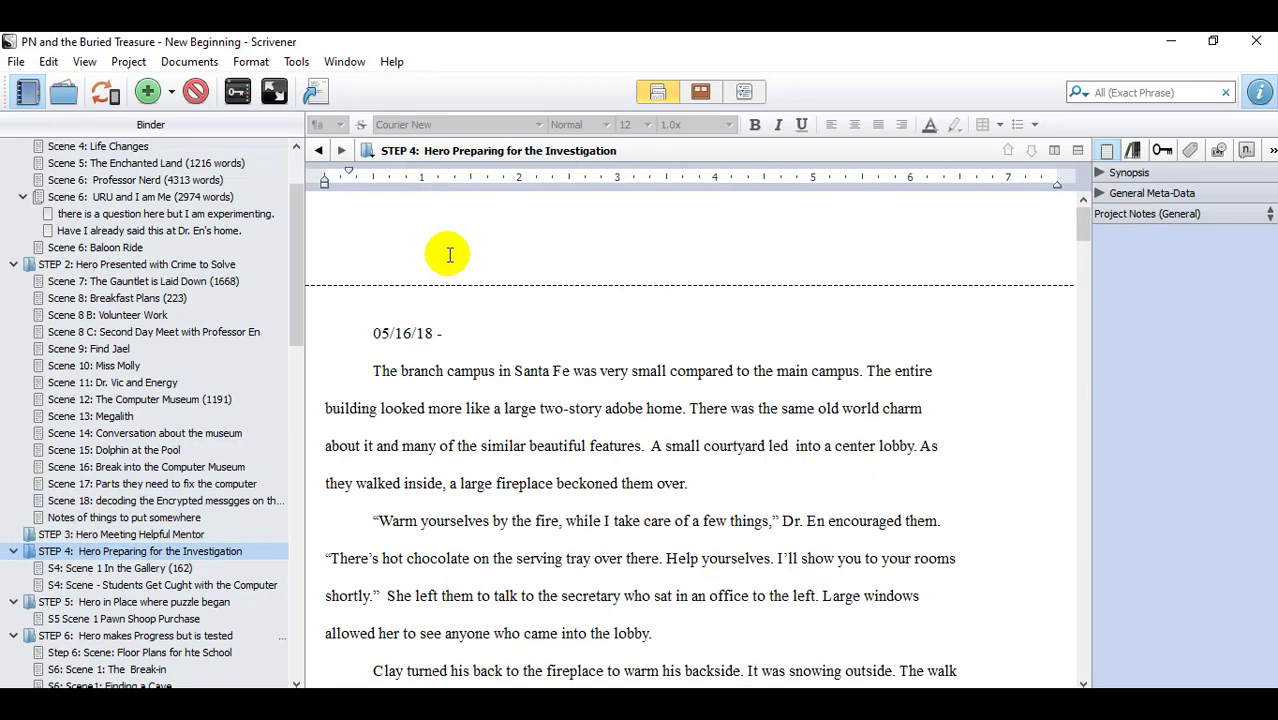
left_click_drag(292, 299, 222, 177)
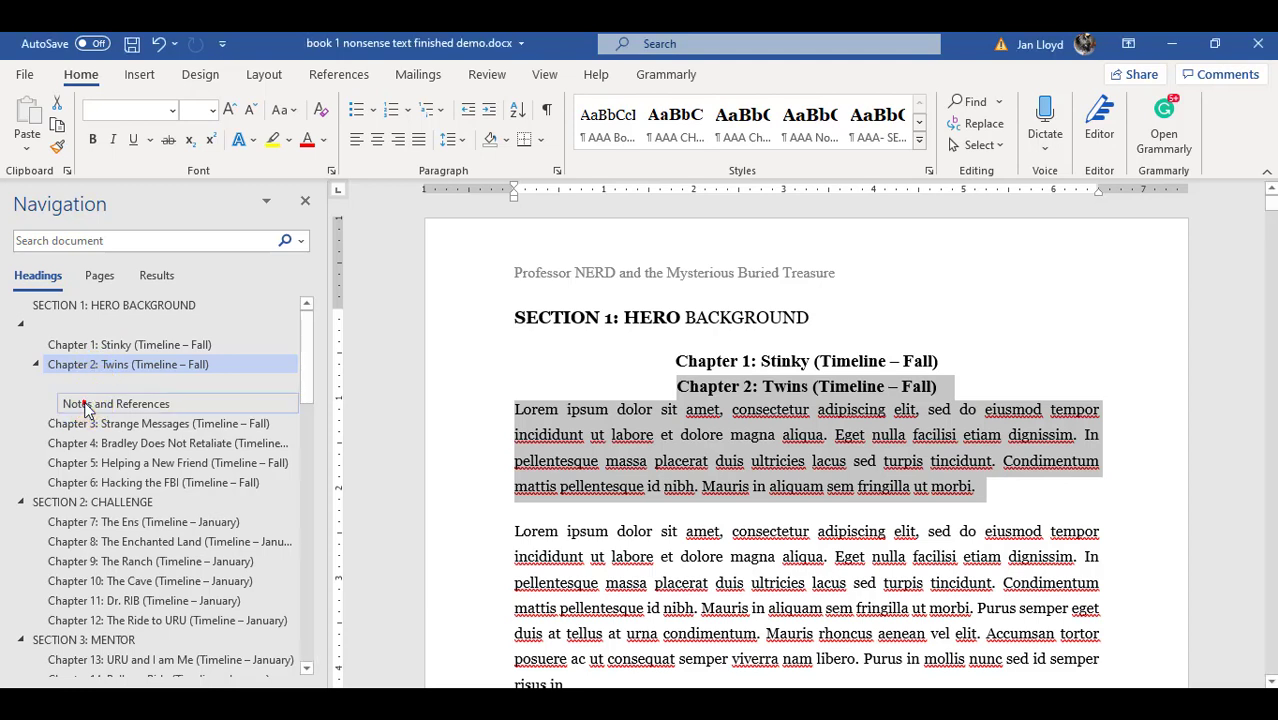
Step: In Word, move the Chapter 2 Notes and References heading under Chapter 6, and Chapter 4 above Chapter 3
left_click_drag(85, 410, 84, 487)
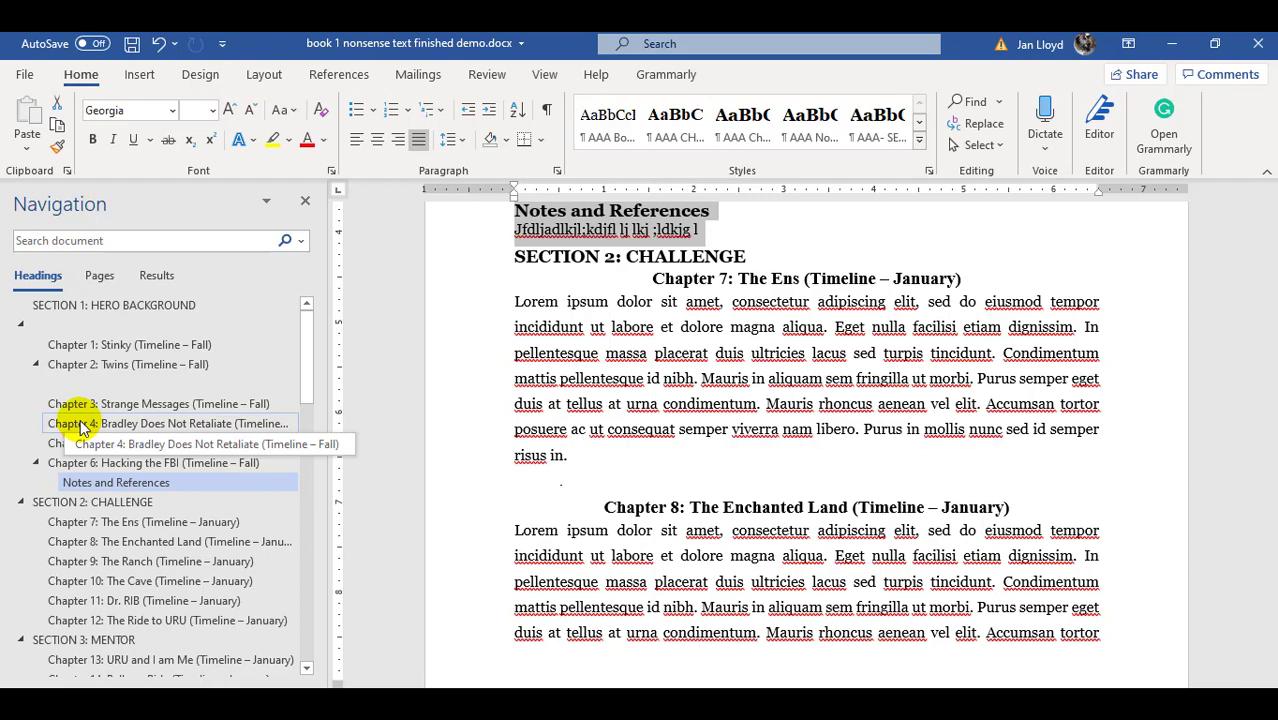
left_click_drag(83, 426, 85, 408)
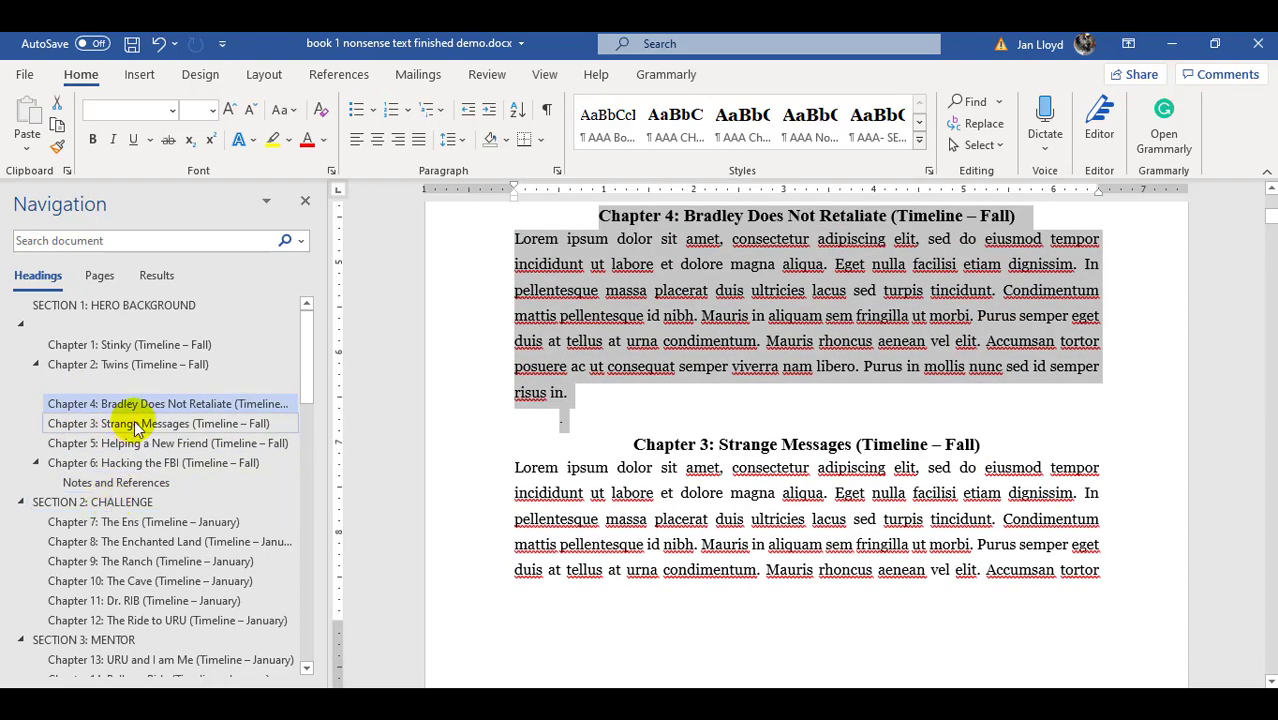
left_click(97, 510)
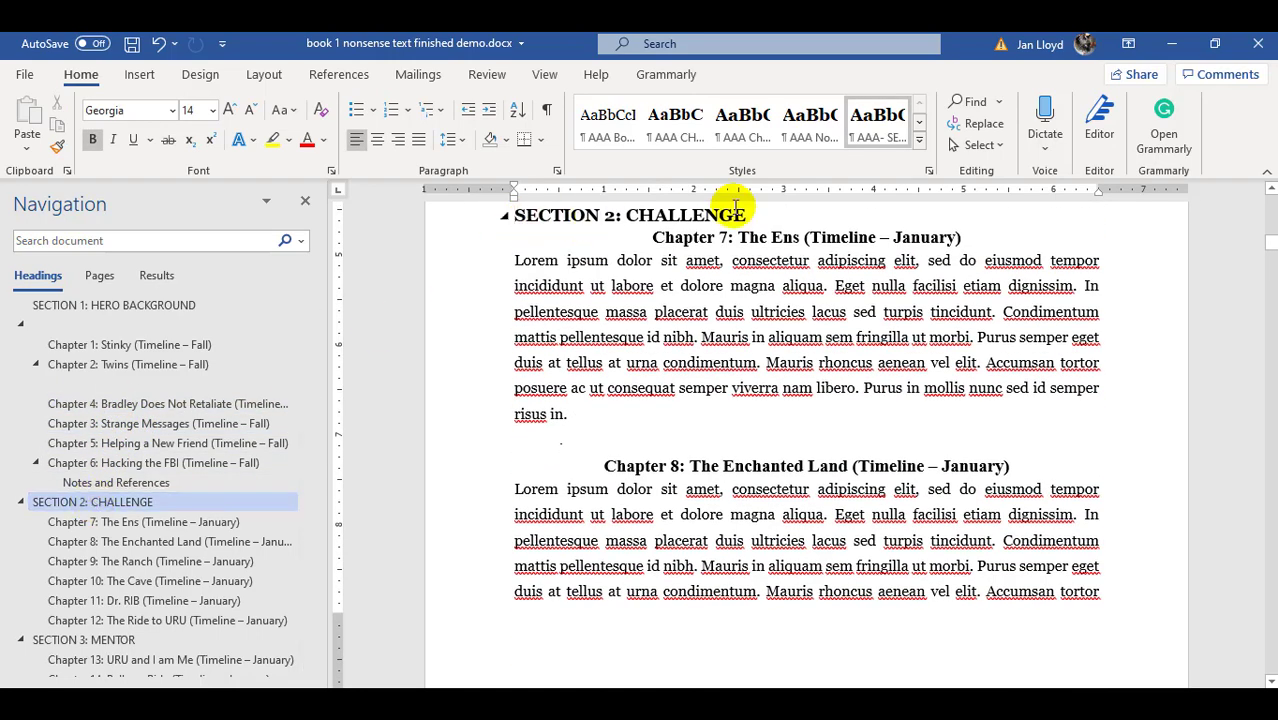
left_click(100, 541)
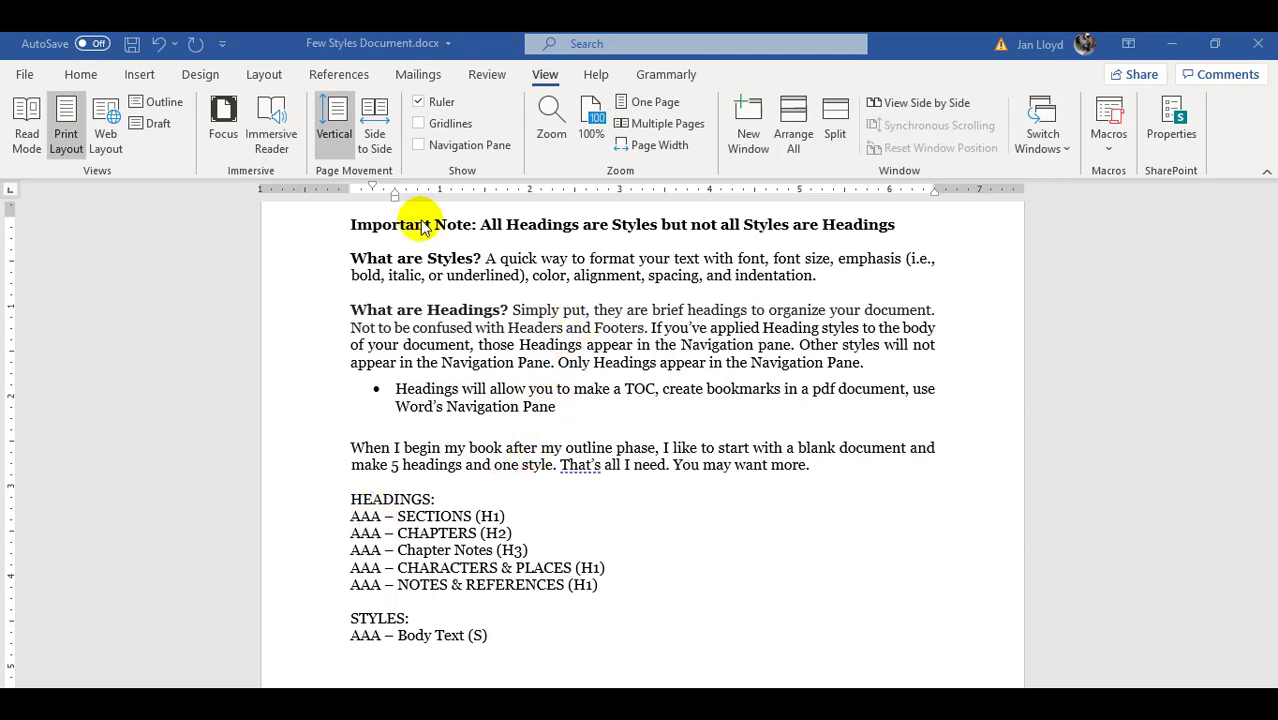
Step: Look through the style gallery and the full list of styles in Few Styles Document, closing both views
left_click(82, 76)
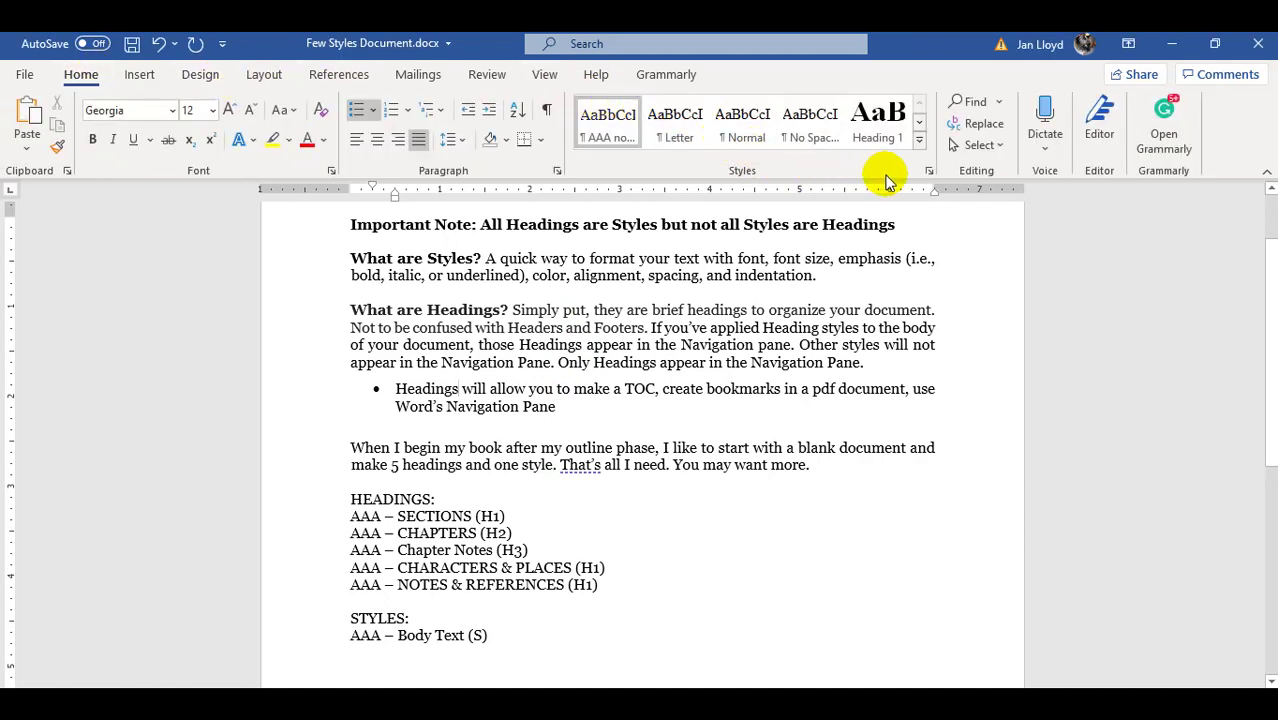
left_click(919, 146)
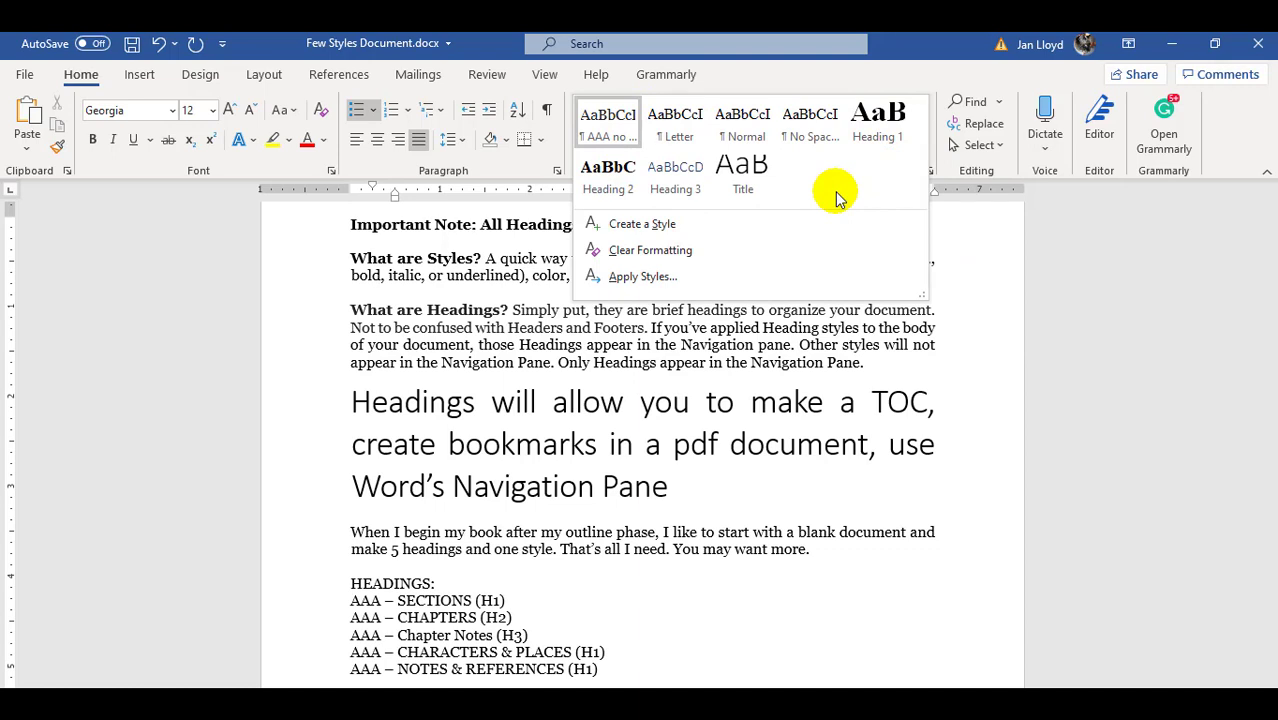
left_click(879, 558)
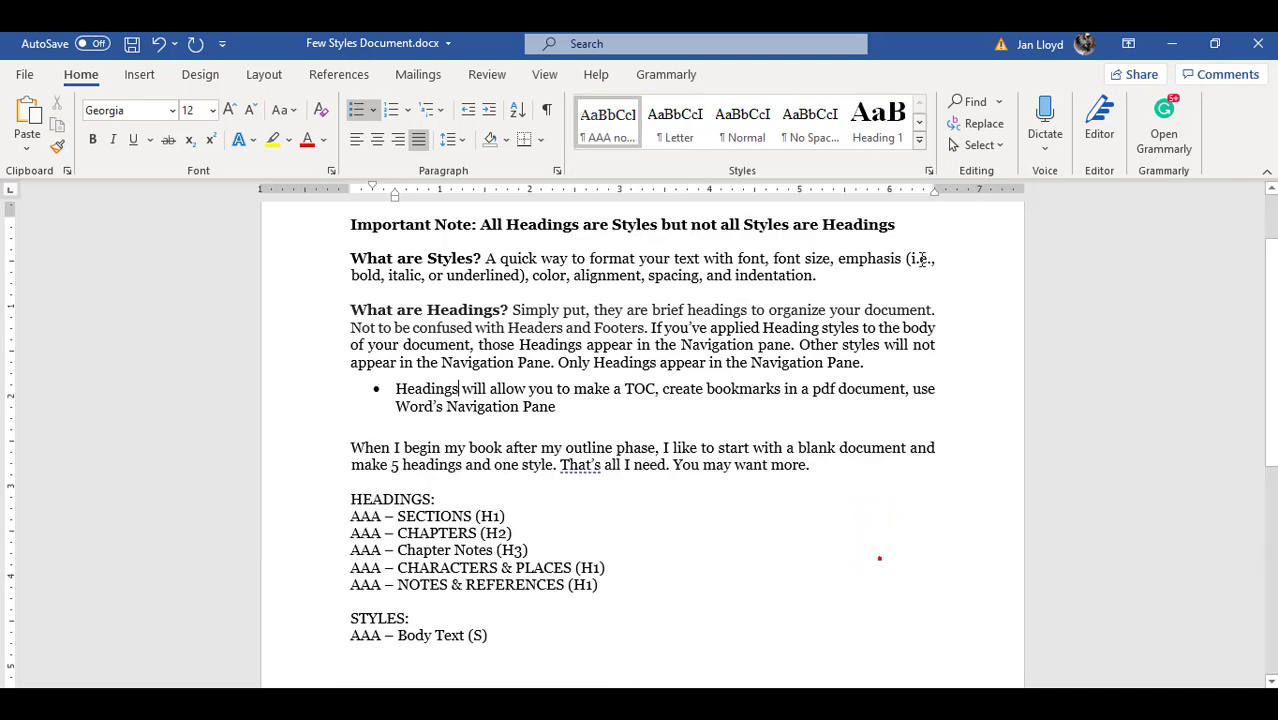
left_click(929, 172)
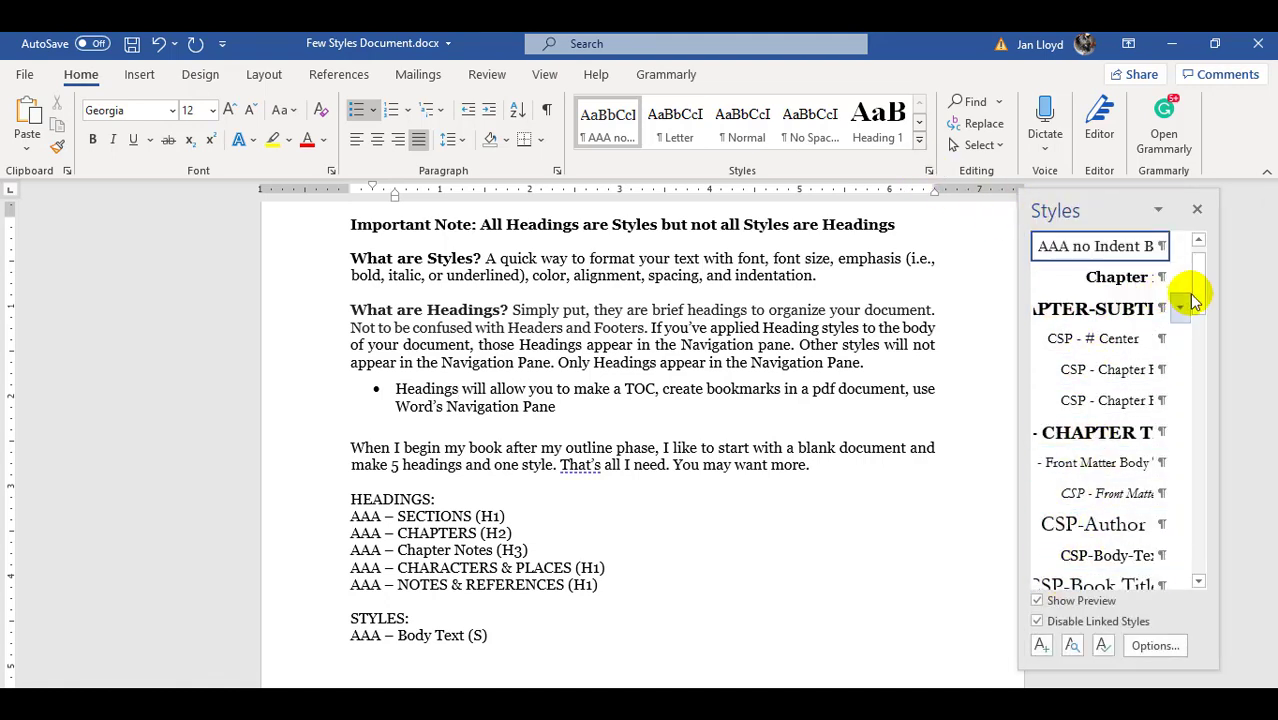
mouse_move(1198, 285)
left_mouse_down()
mouse_move(1192, 562)
mouse_move(1203, 288)
left_mouse_up()
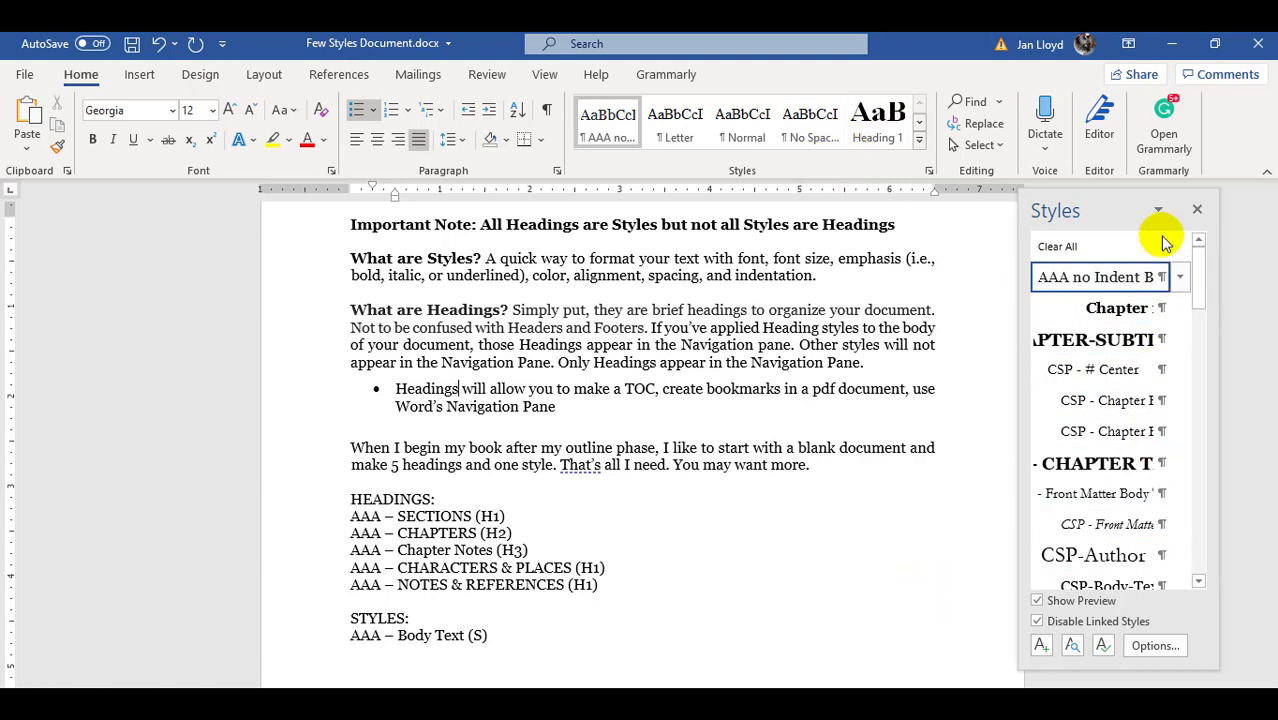
left_click(1197, 209)
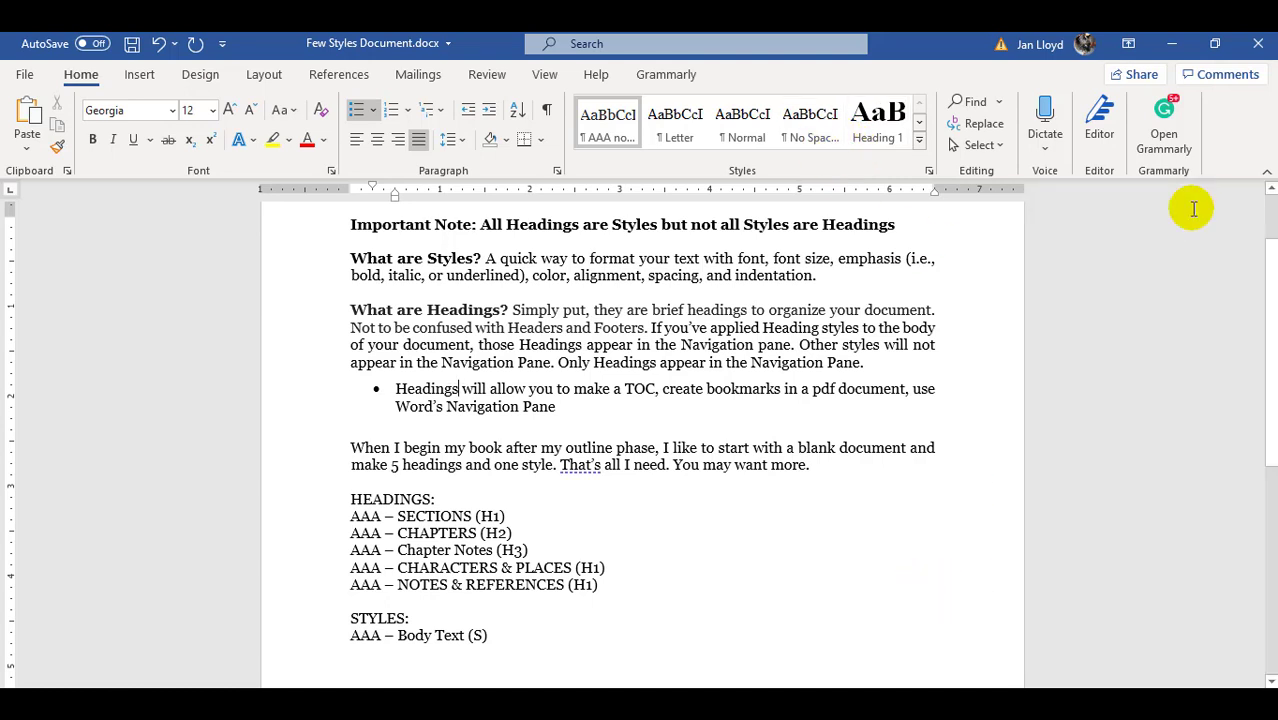
Step: Show the Navigation pane to view the document's headings outline, and close it
left_click(542, 76)
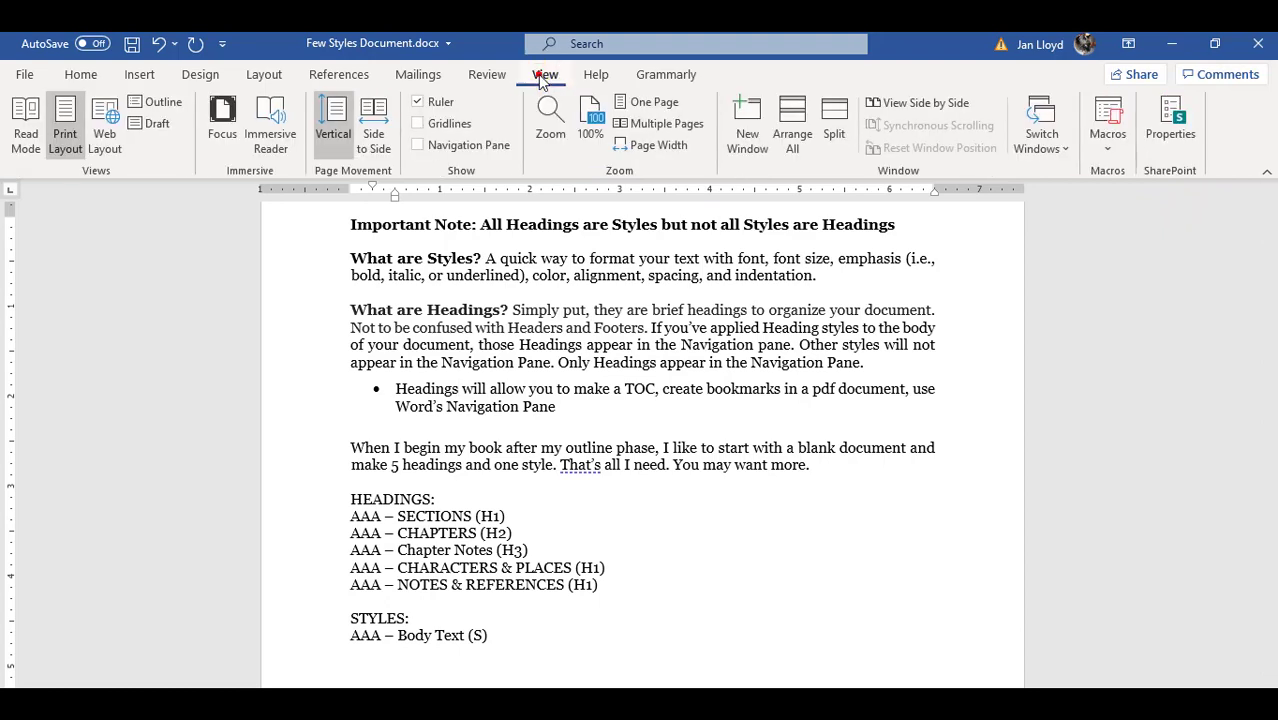
left_click(420, 146)
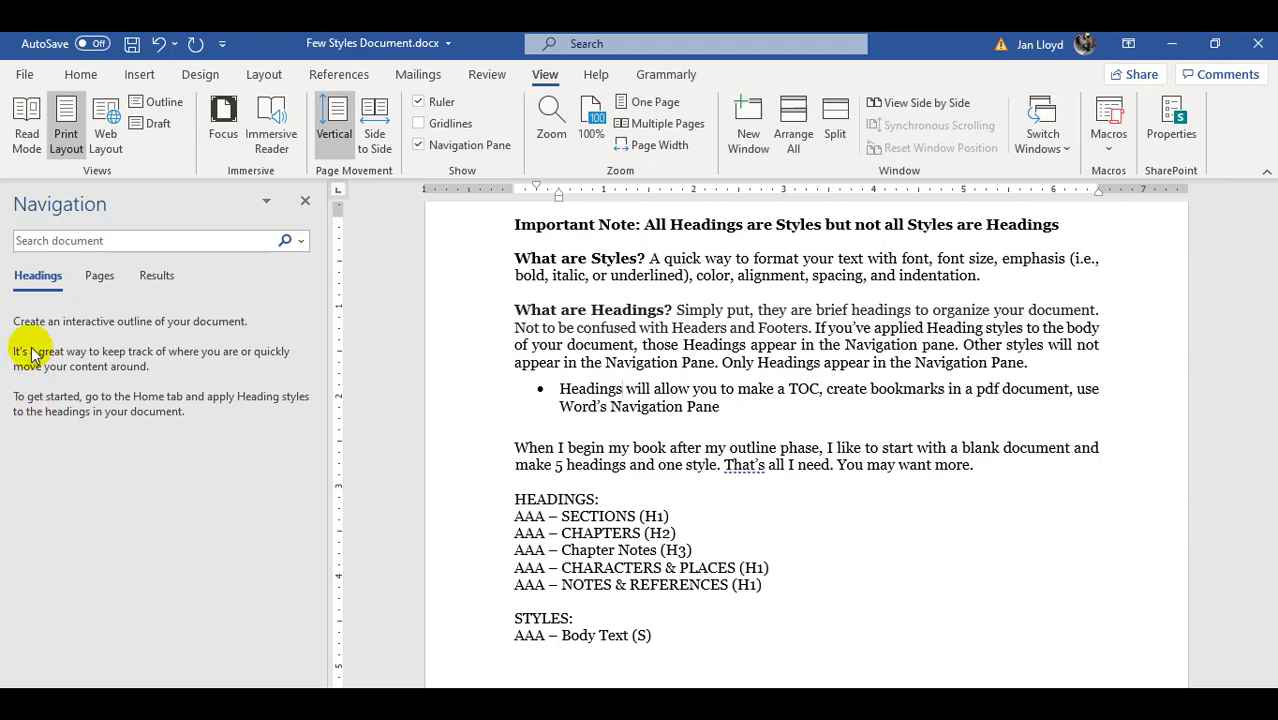
left_click(306, 202)
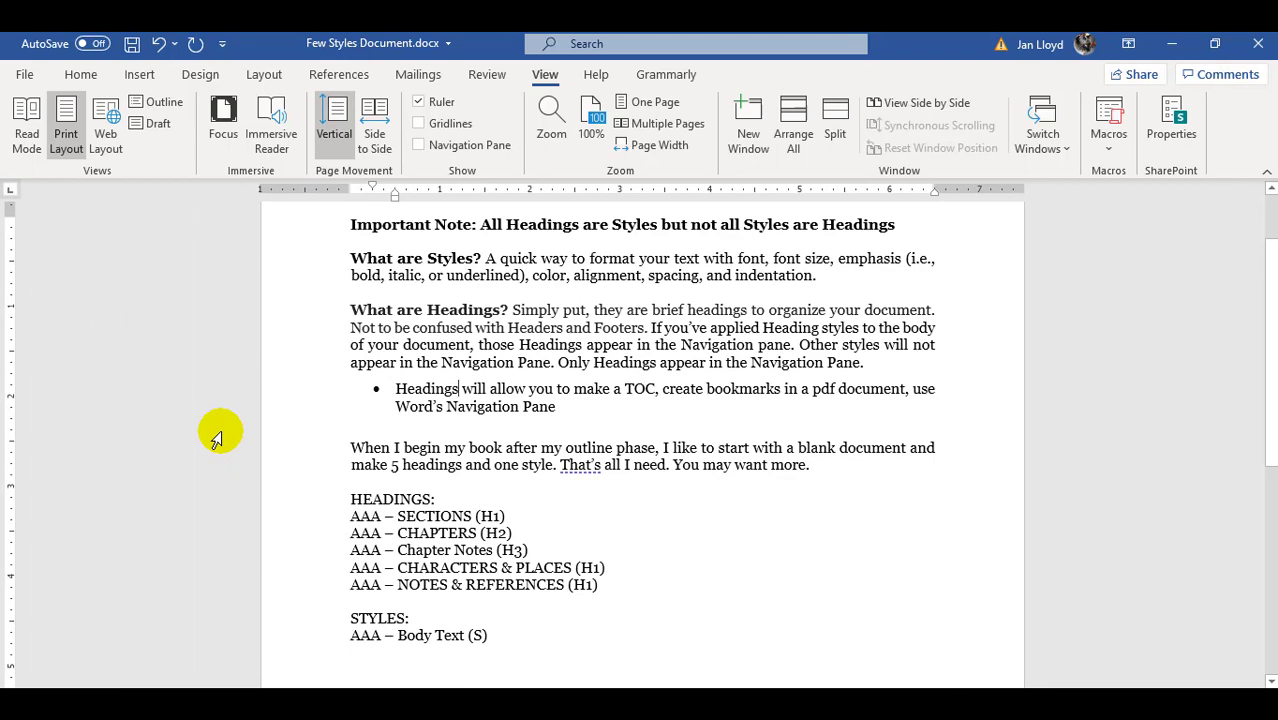
Step: Display the Navigation and Styles panes and start a new paragraph style named "AAA – SECTIONS (H1)" based on Heading 1
key("ctrl+f")
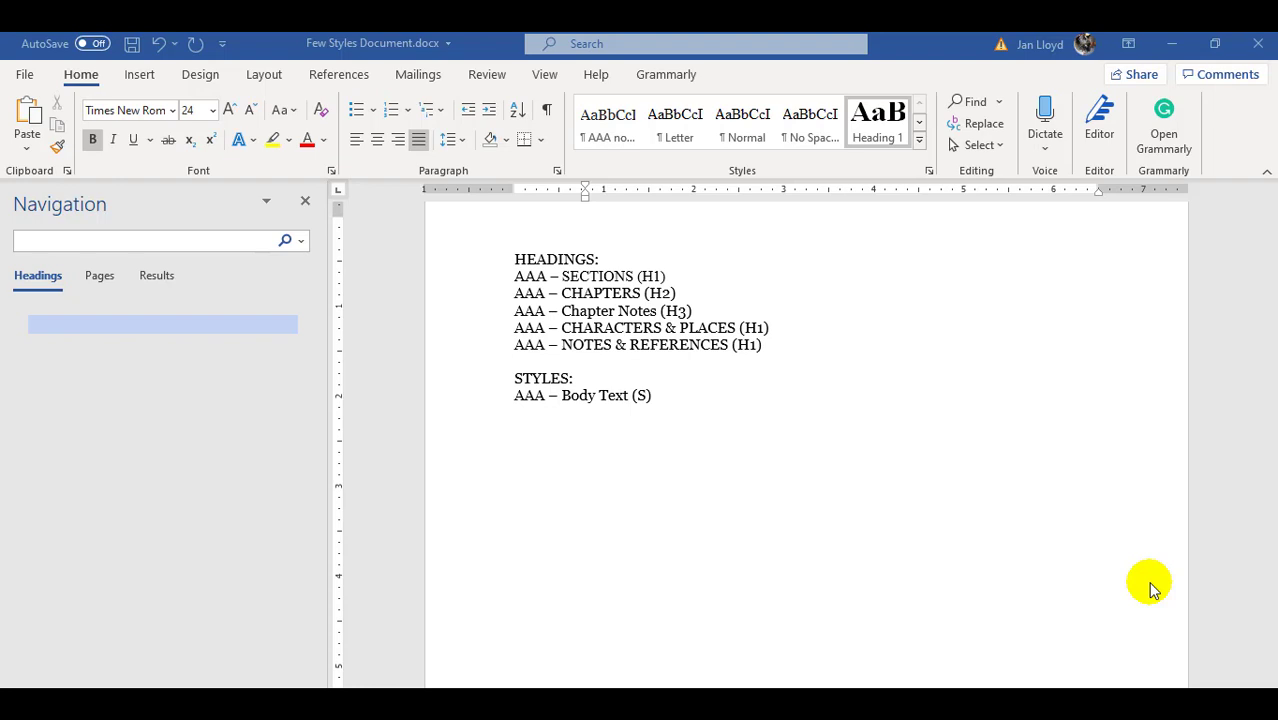
key("ctrl+alt+shift+s")
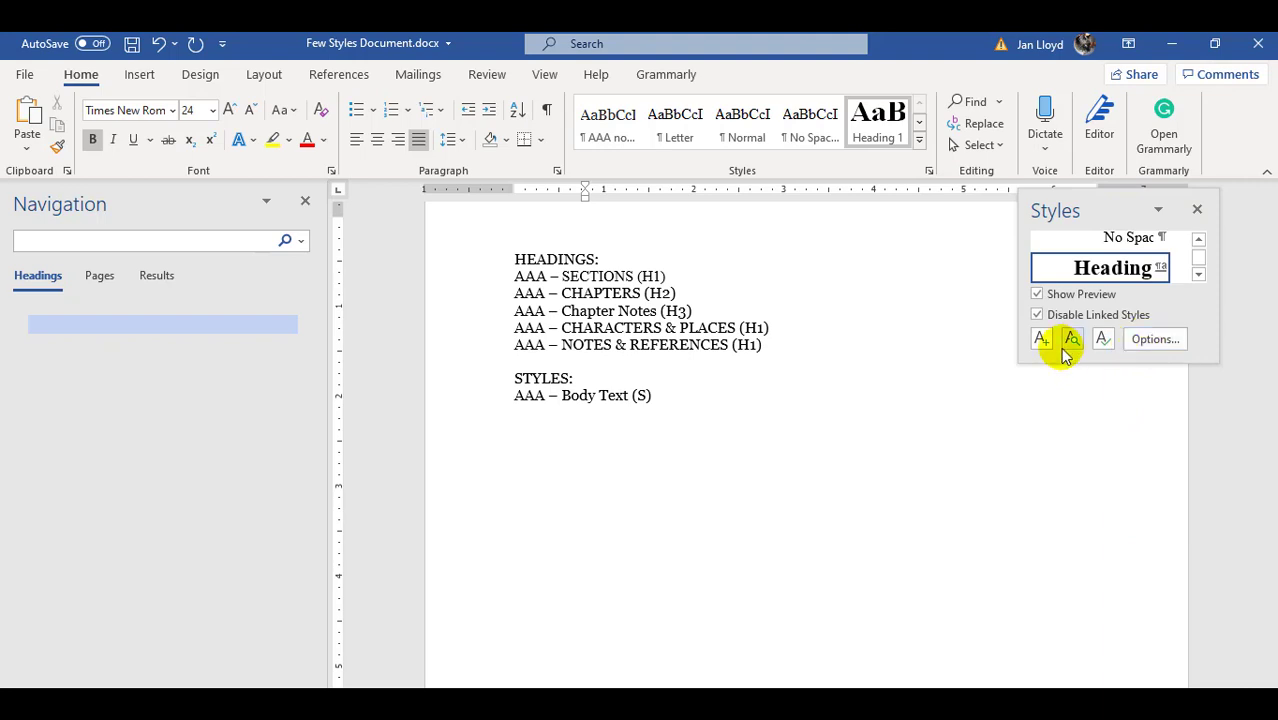
left_click(1040, 340)
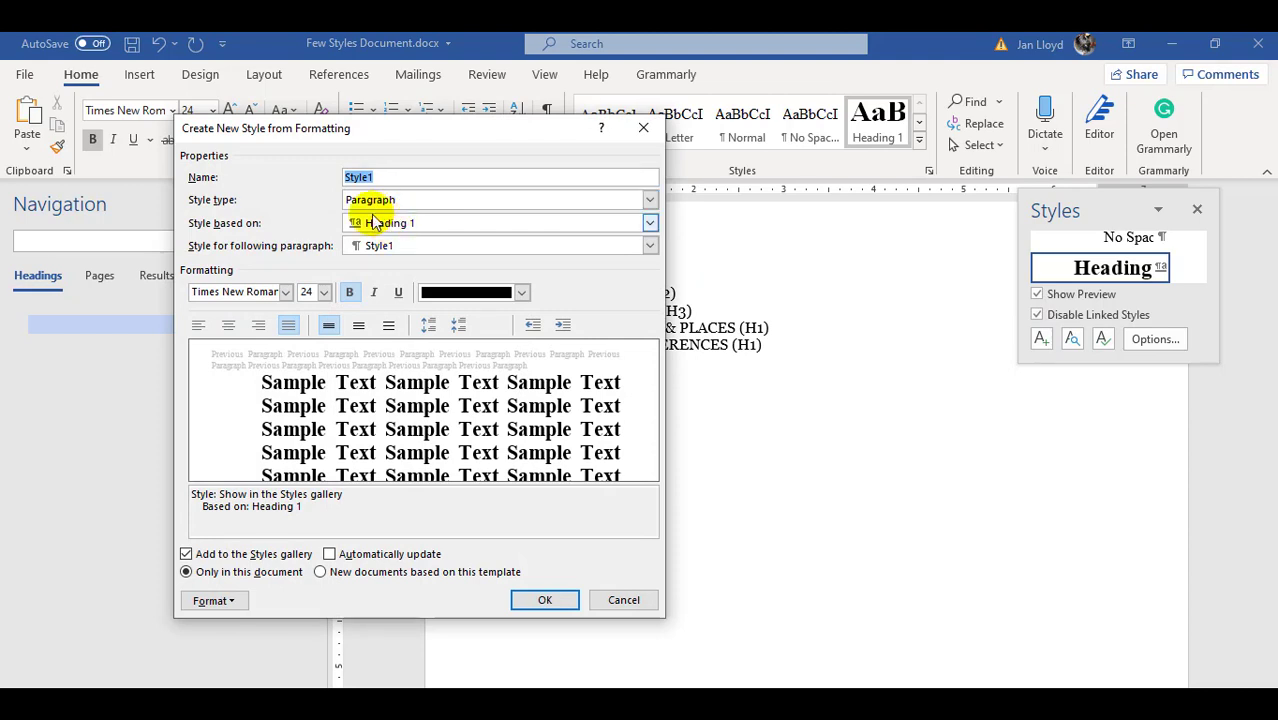
type("AAA – SECTIONS (H1)")
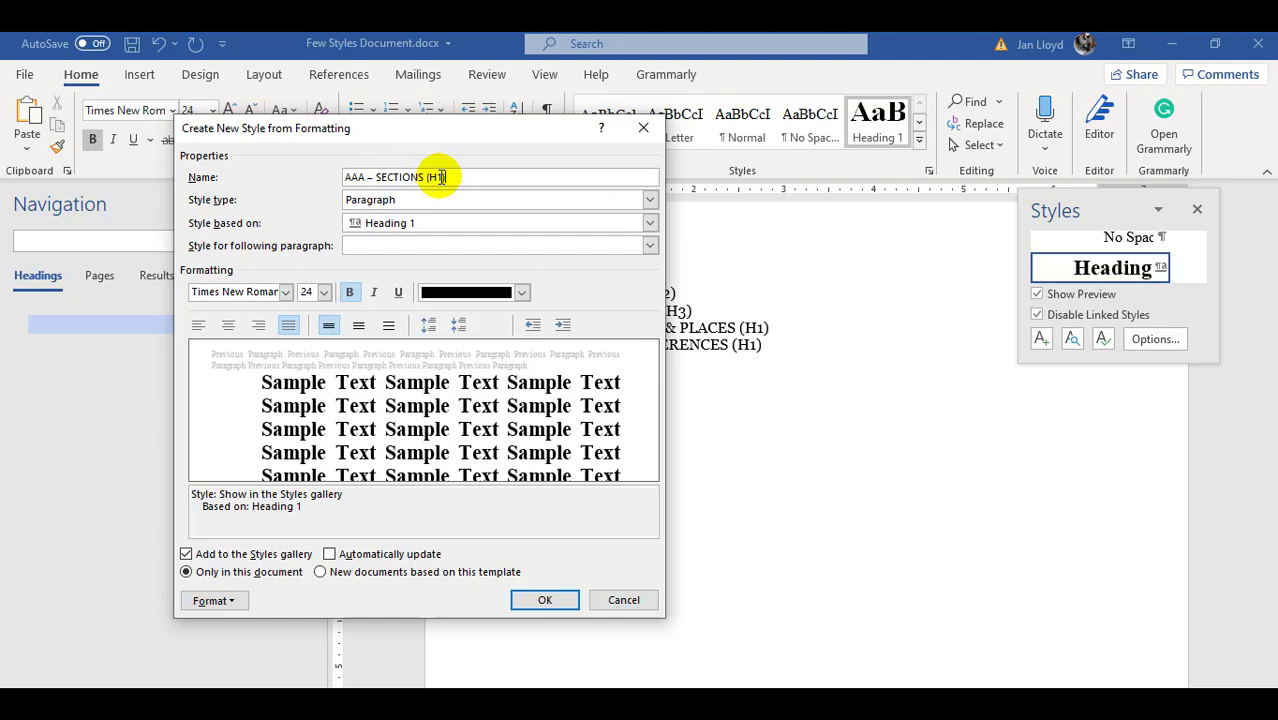
Step: Set the new style's left paragraph indentation to 0 and create the style
left_click(213, 600)
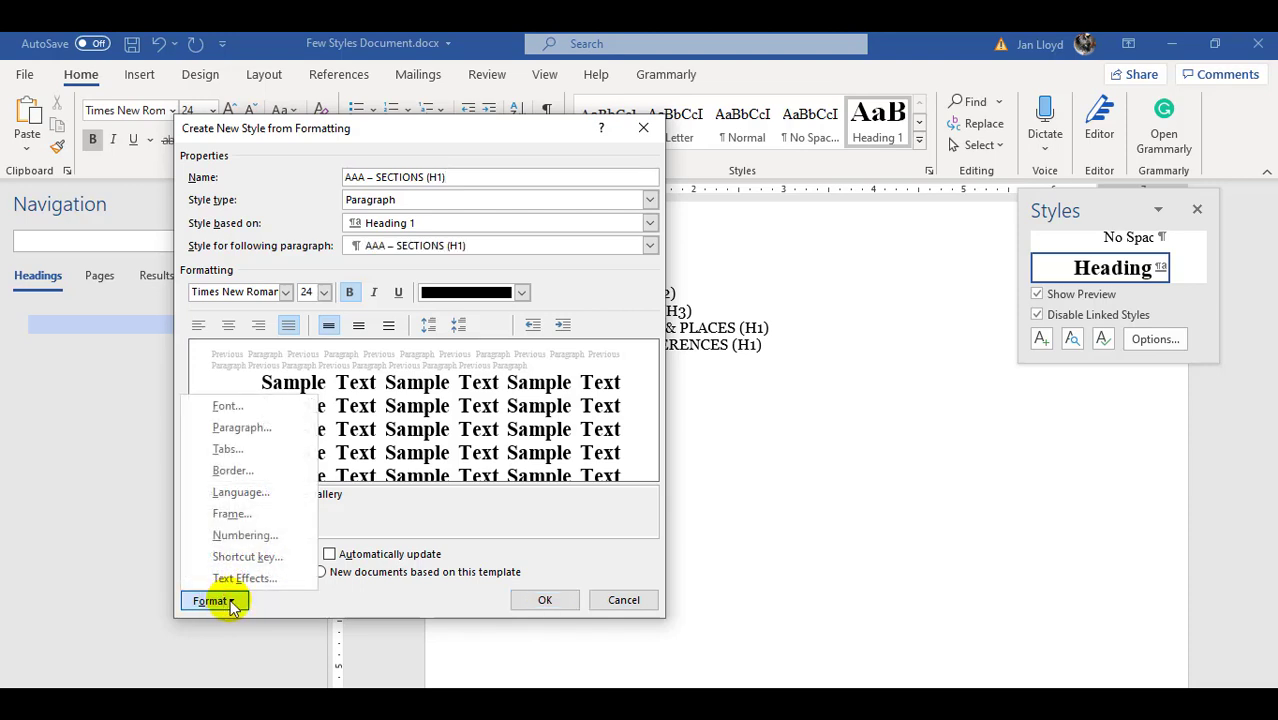
left_click(231, 604)
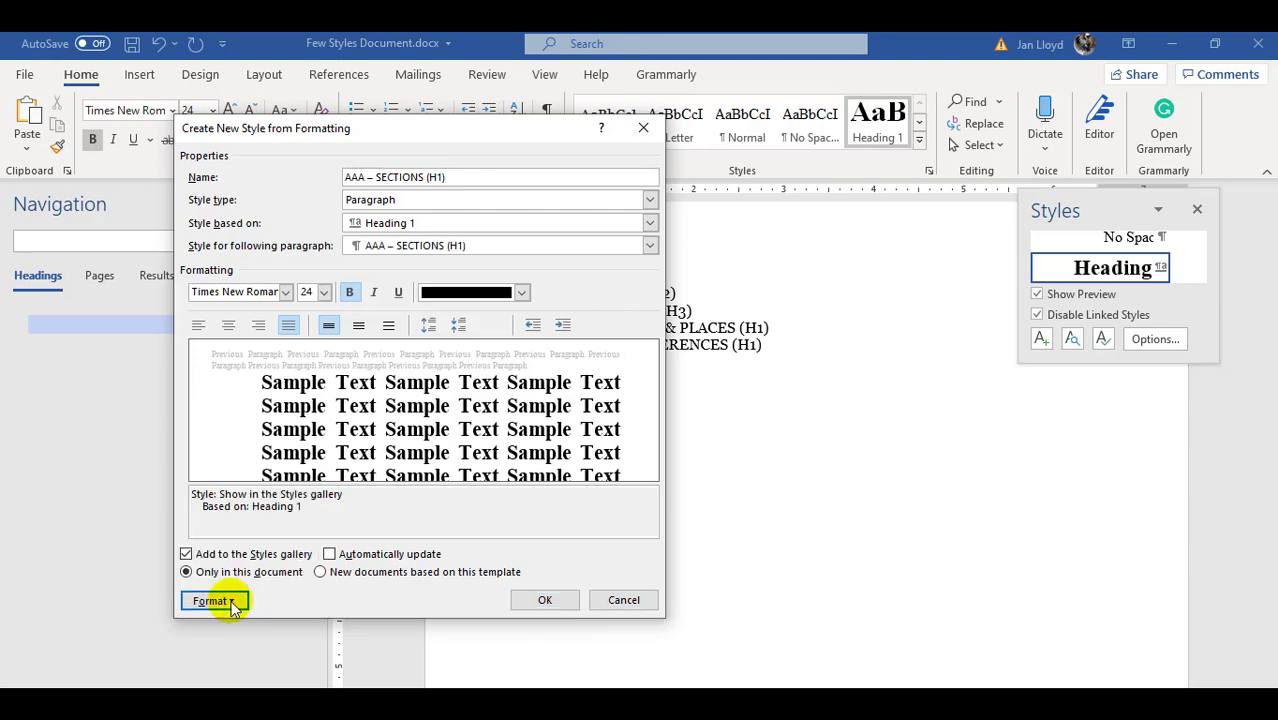
left_click(231, 604)
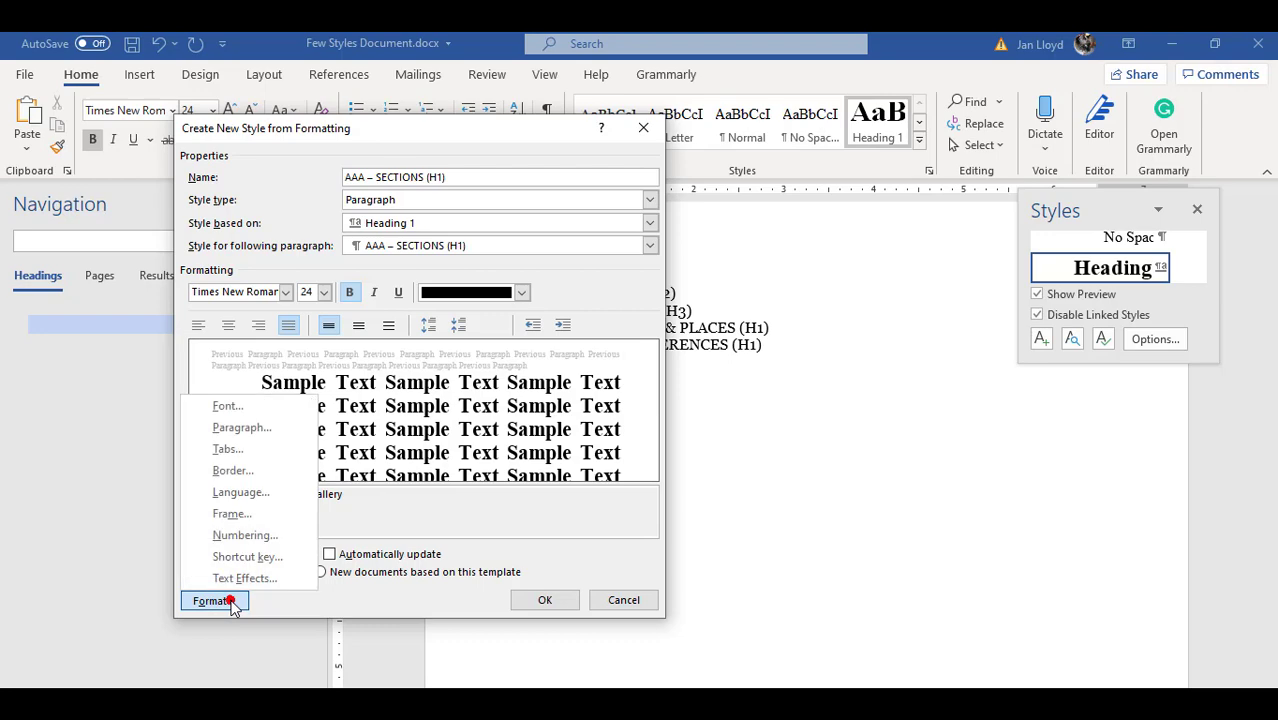
left_click(241, 428)
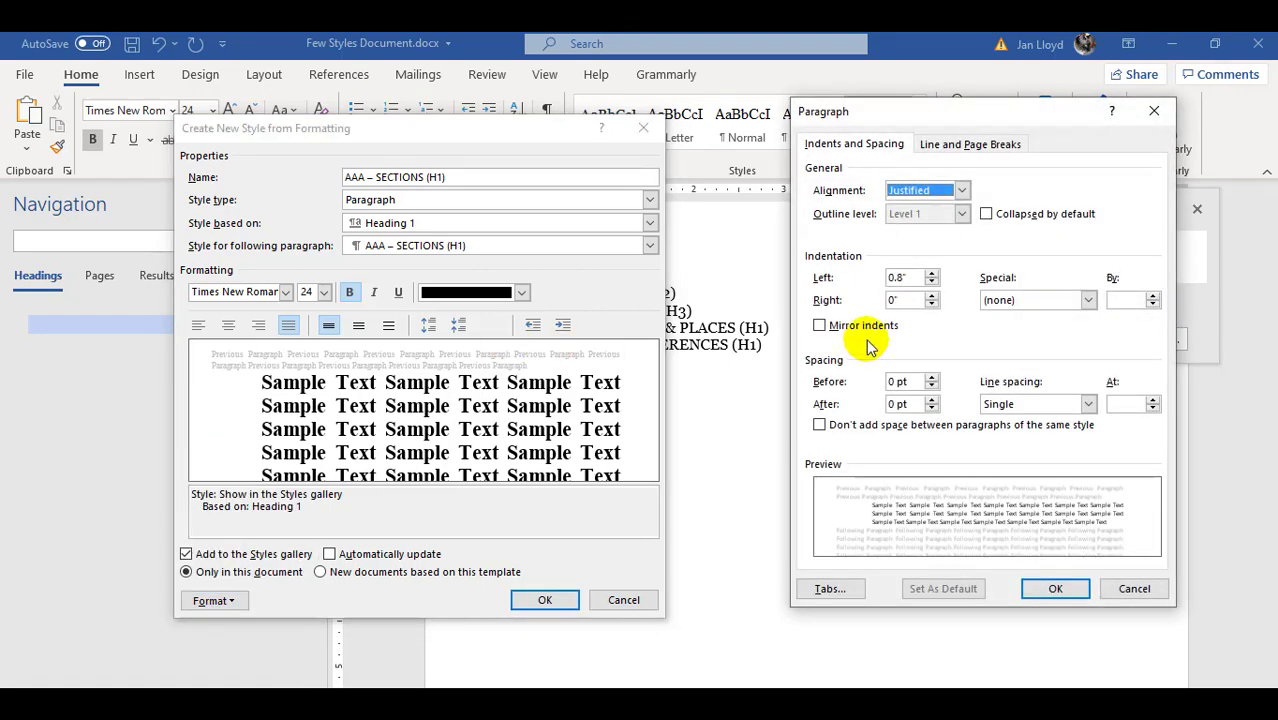
left_click(915, 277)
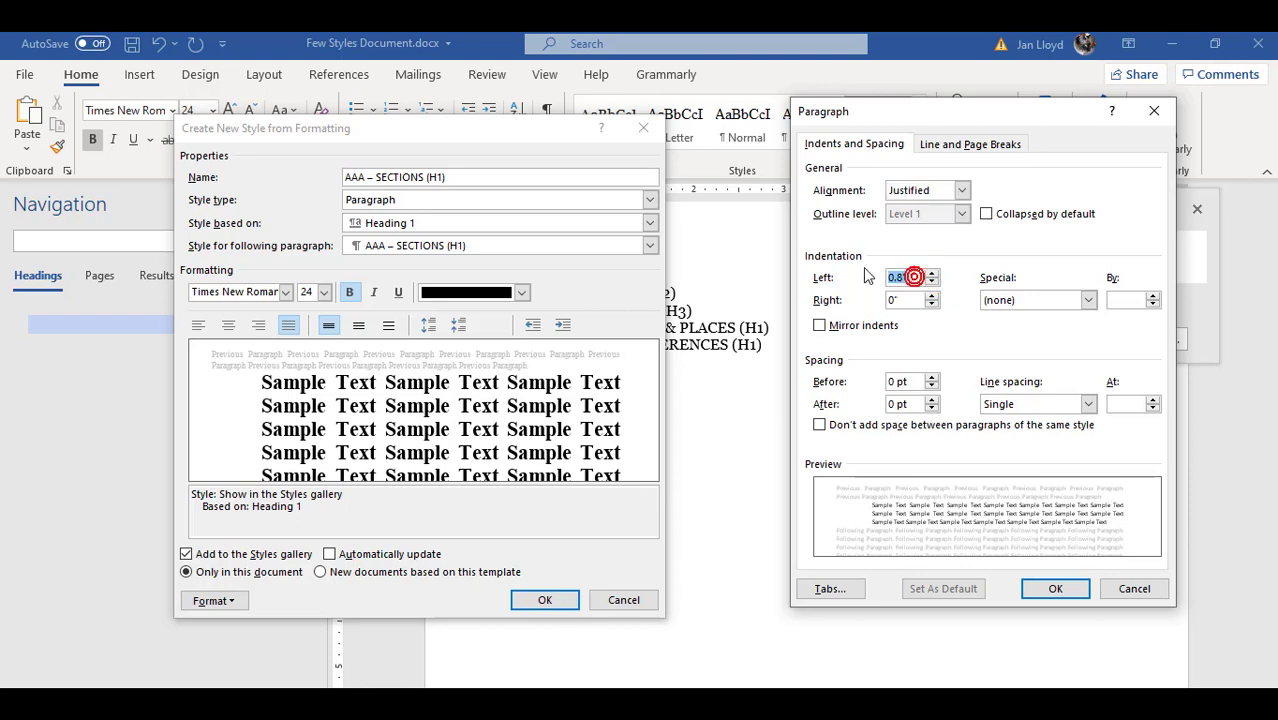
type("0")
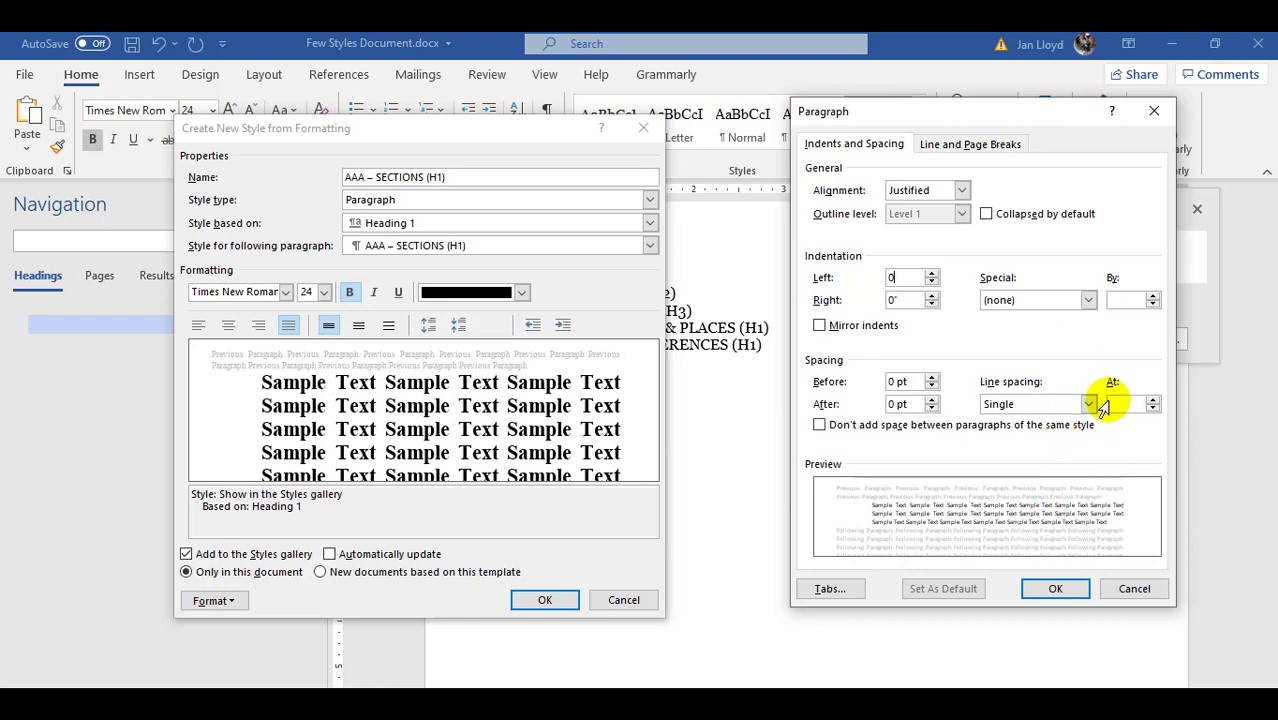
left_click(1055, 590)
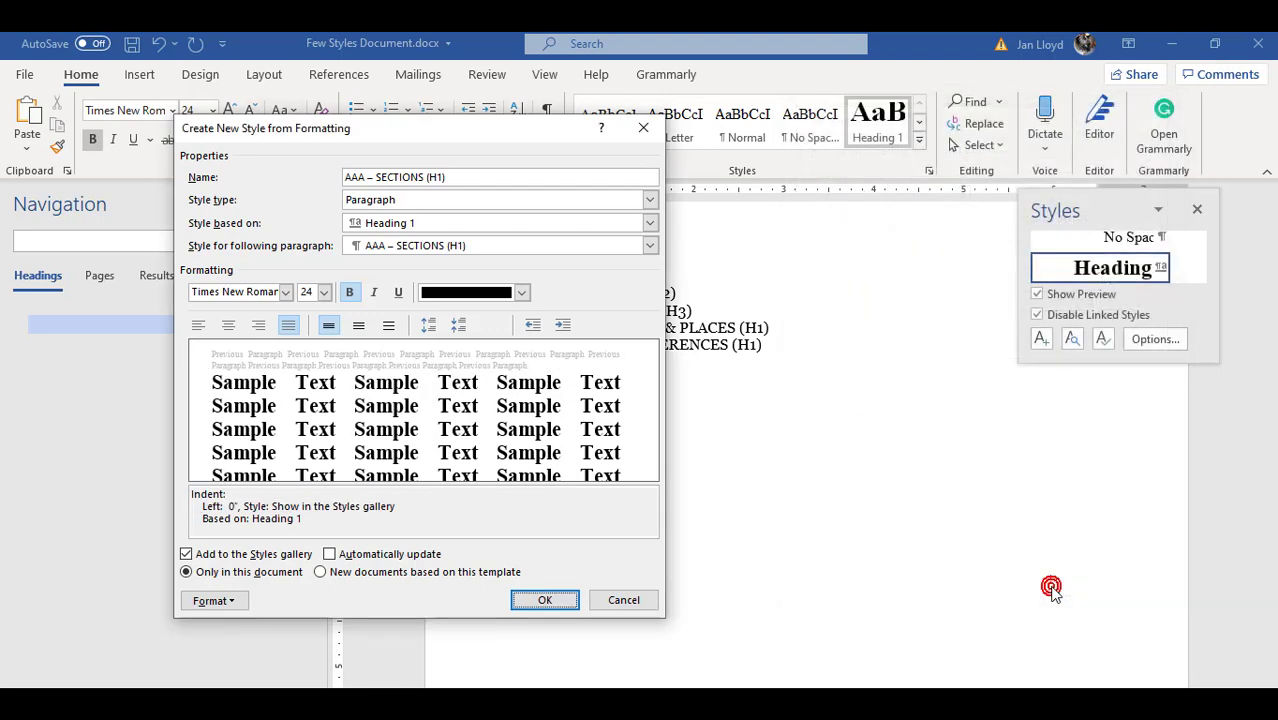
left_click(544, 600)
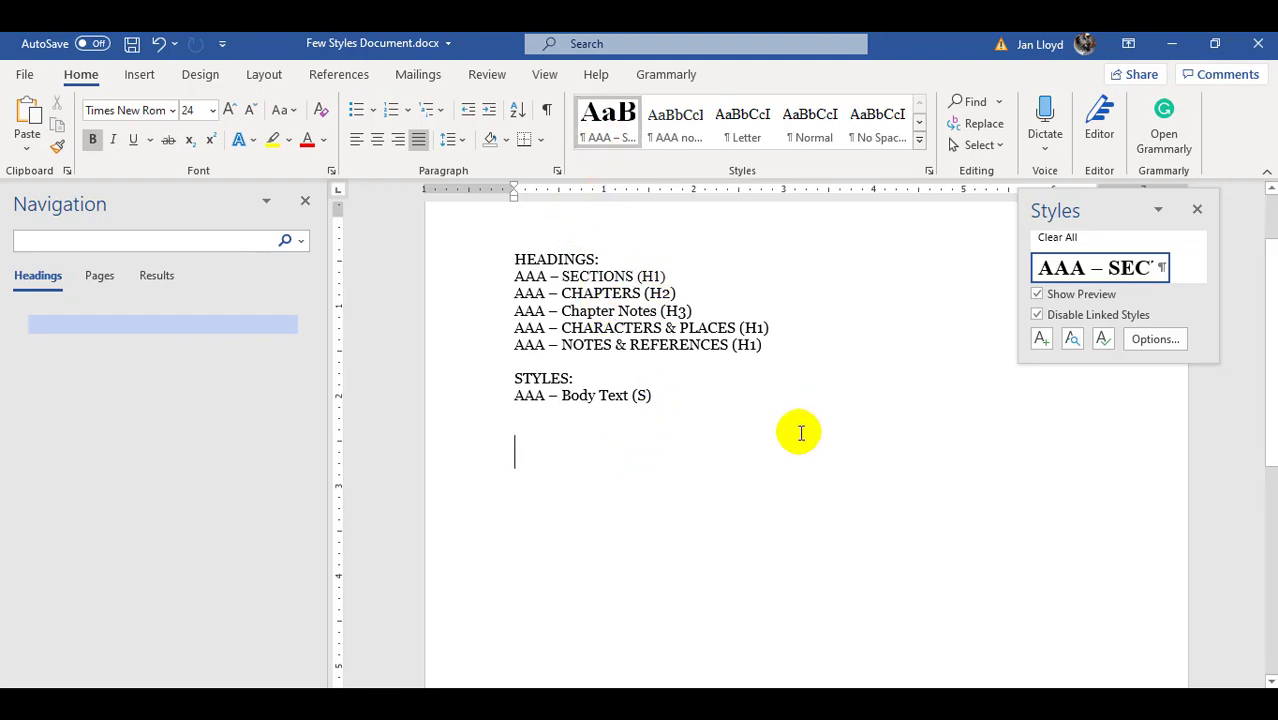
Step: Enter the section heading "SECTION 1" in capital letters on the empty line below the list of styles
type("Section 1")
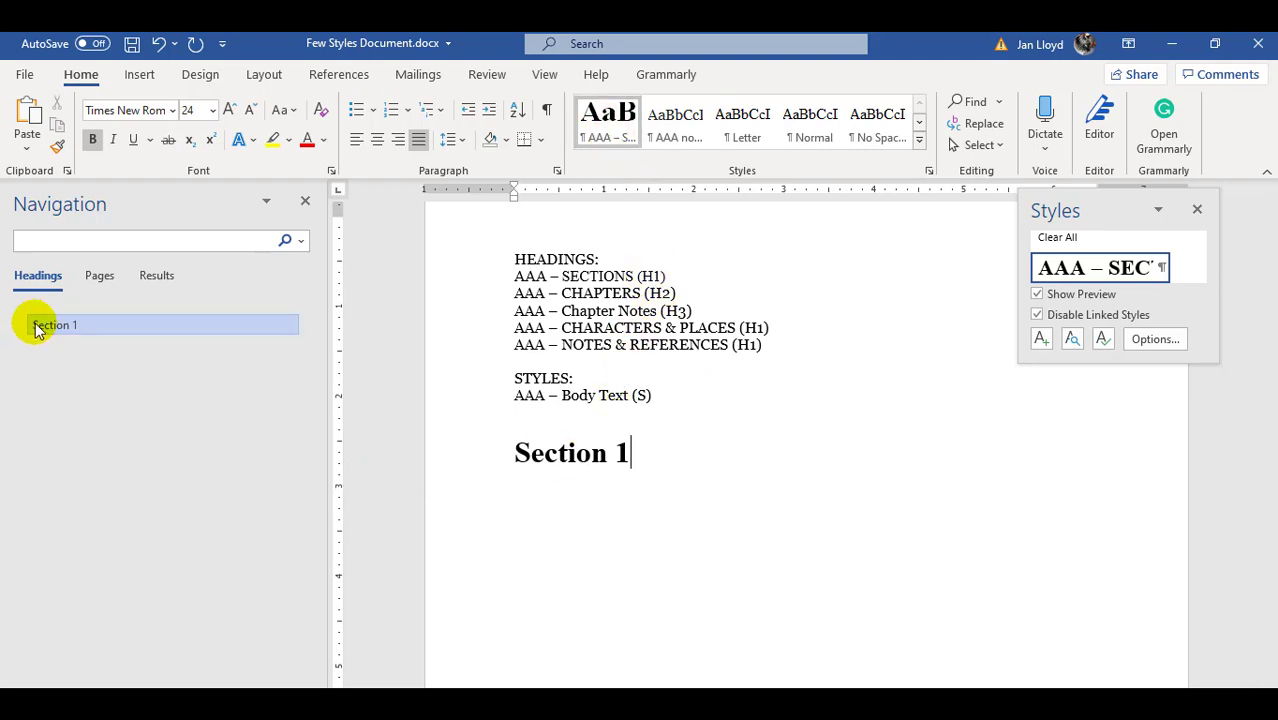
triple_click(628, 450)
type("S")
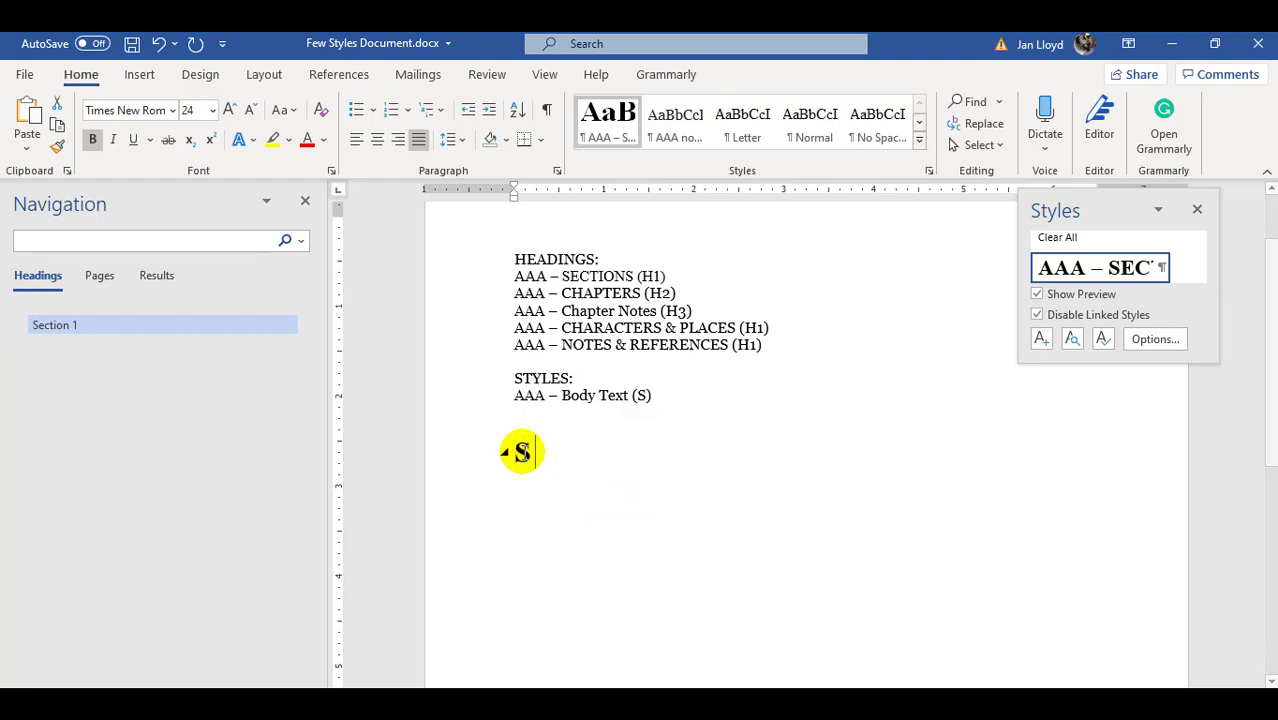
type("ECTION 1")
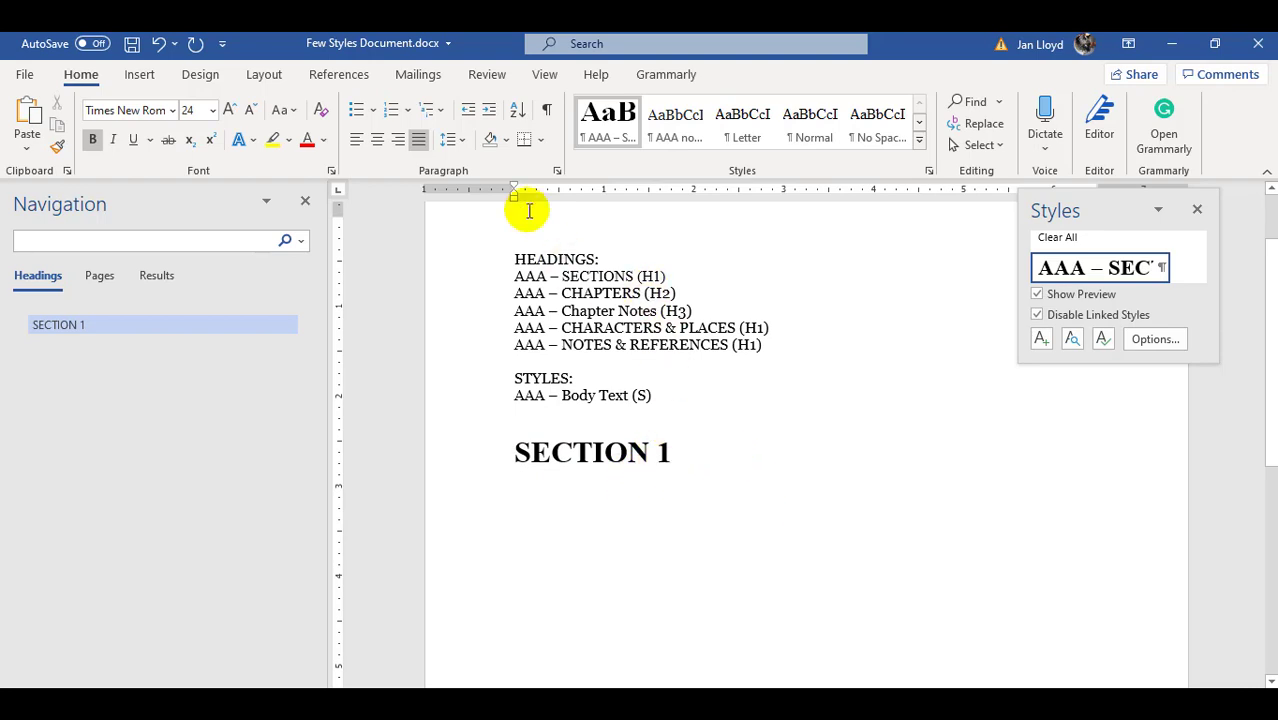
Step: Modify the AAA – SECTIONS (H1) style to use Georgia at 16 pt, keeping its paragraph settings
right_click(607, 122)
left_click(635, 159)
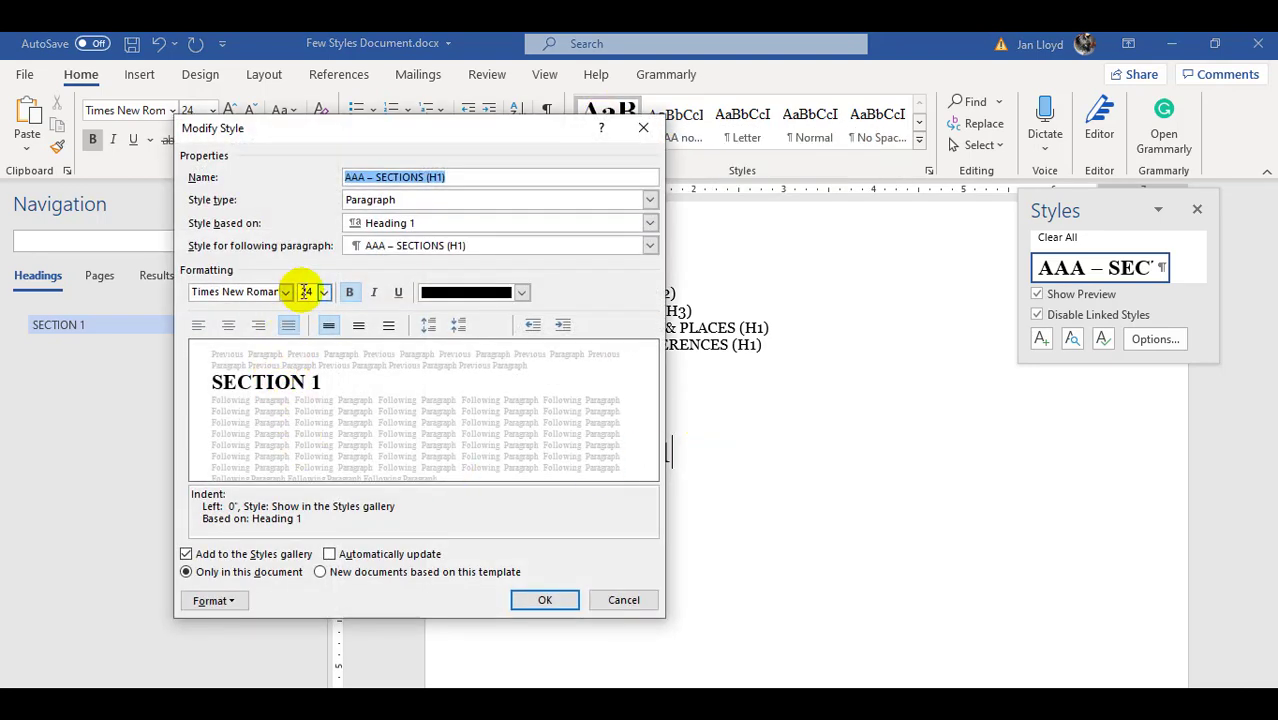
left_click(226, 601)
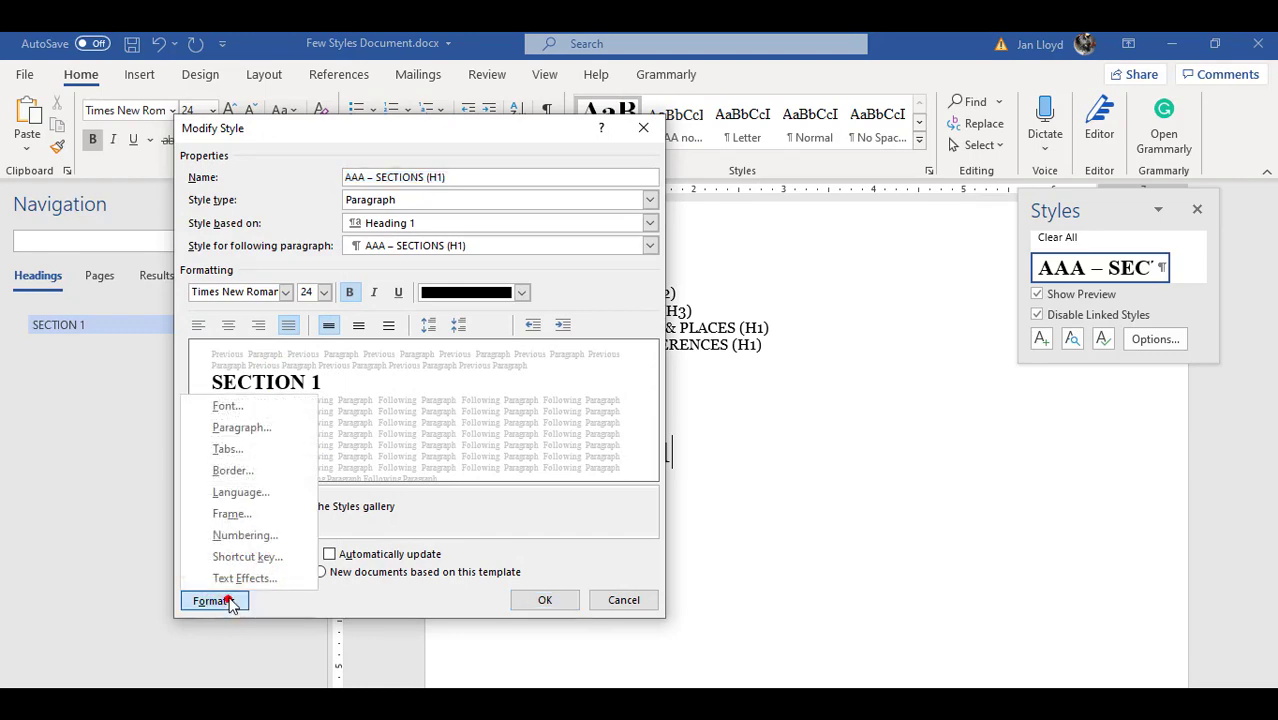
left_click(240, 427)
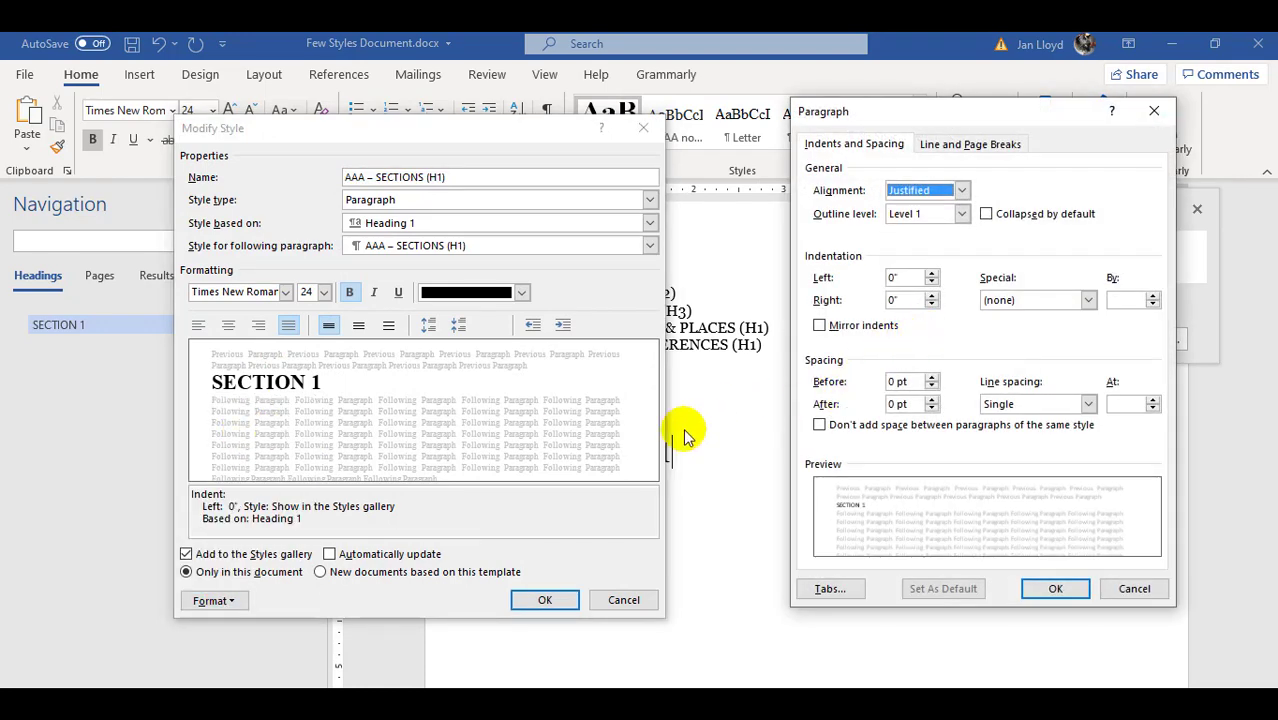
left_click(1035, 593)
left_click(222, 600)
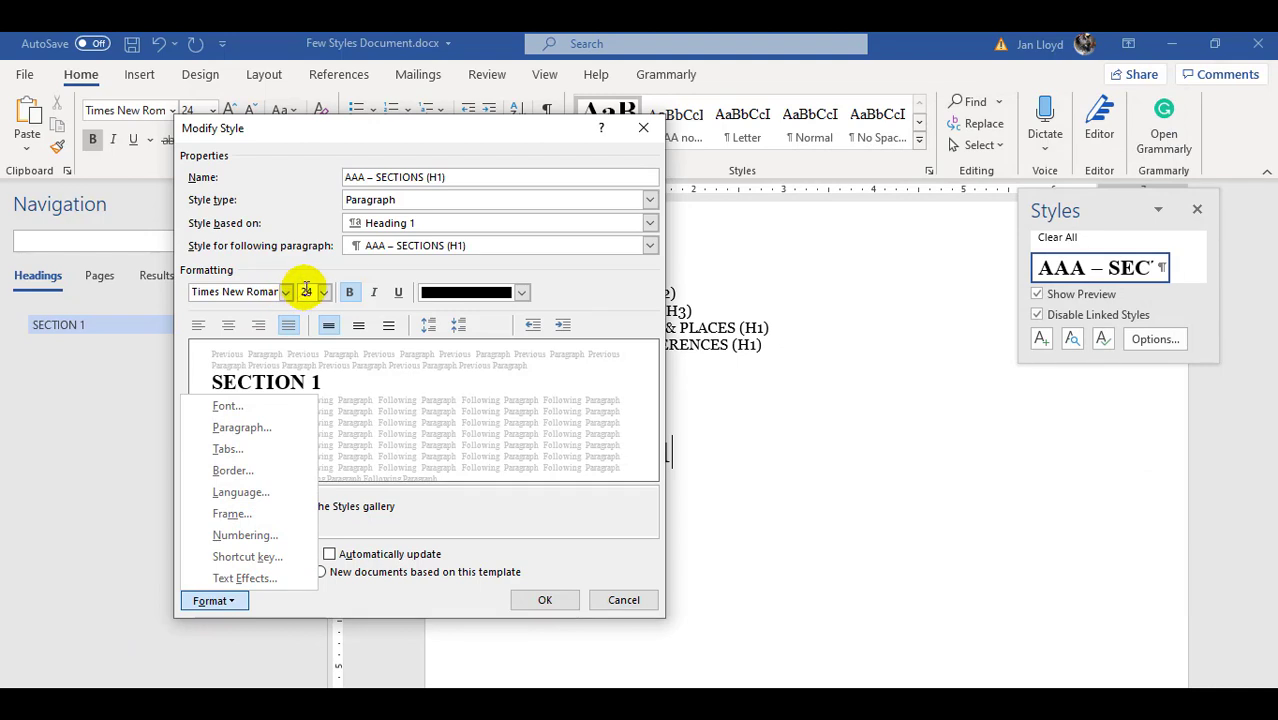
left_click(325, 293)
left_click(325, 293)
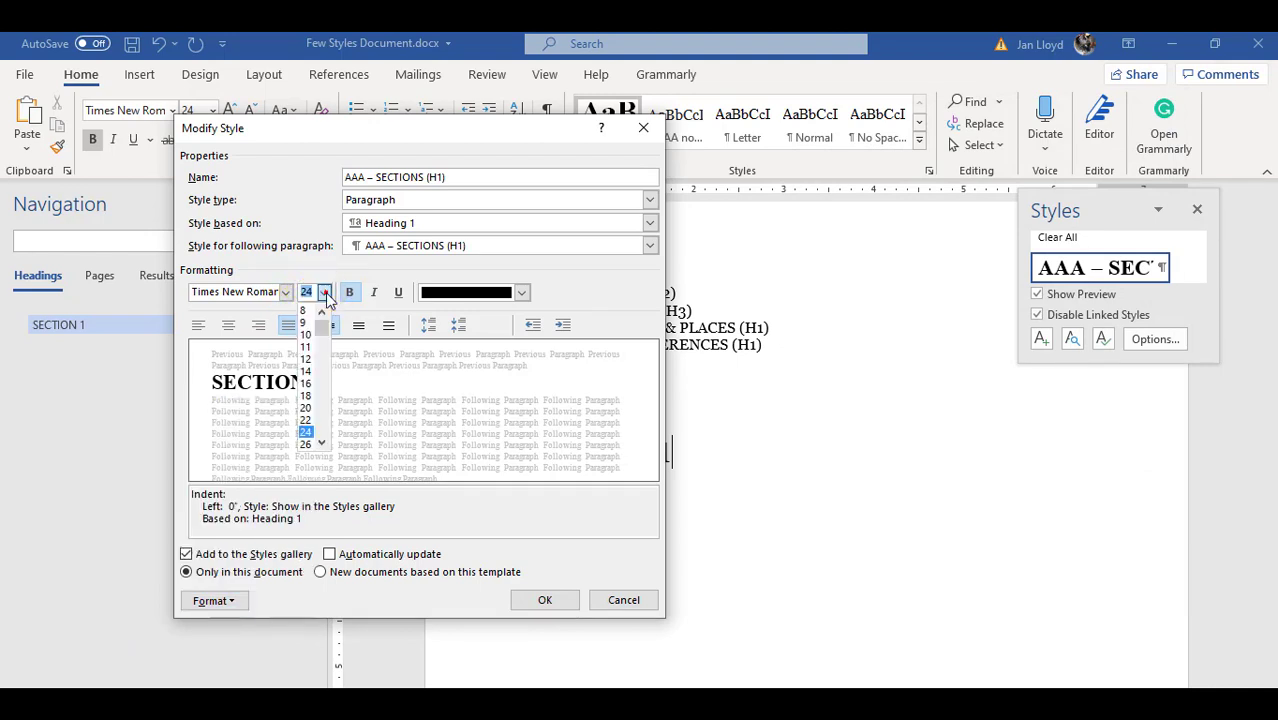
left_click(308, 384)
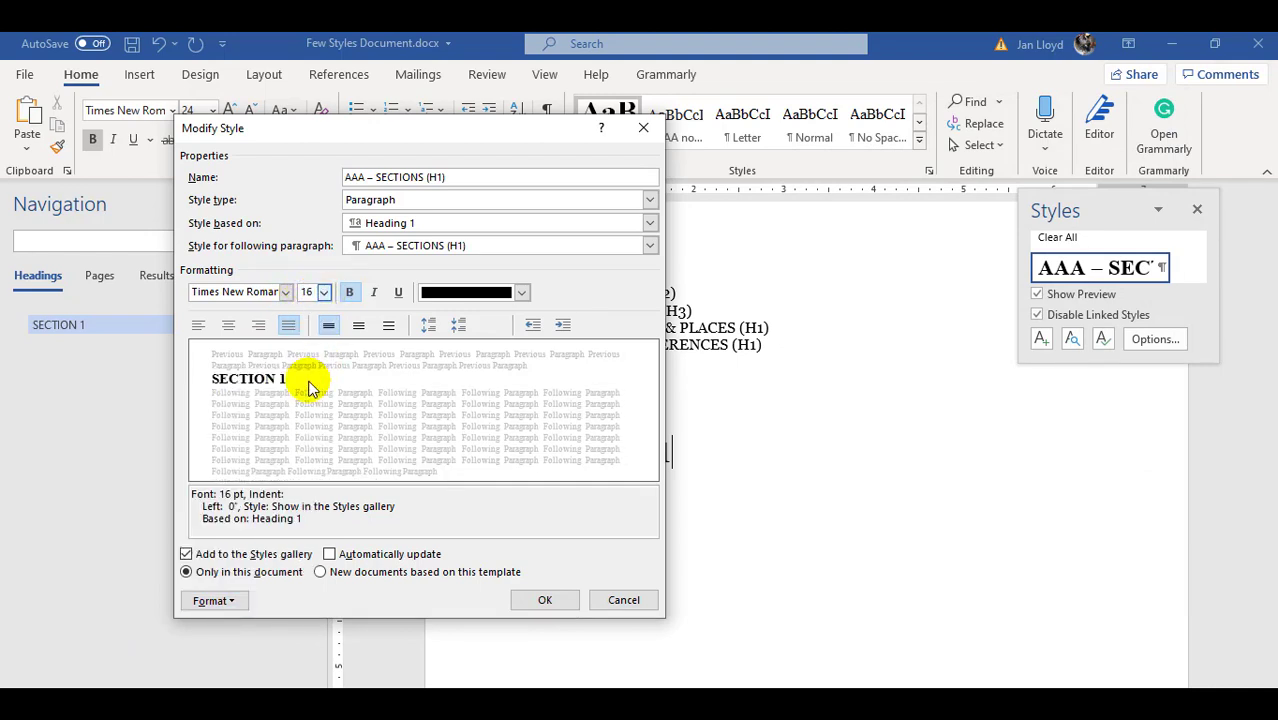
left_click(286, 292)
left_click(263, 358)
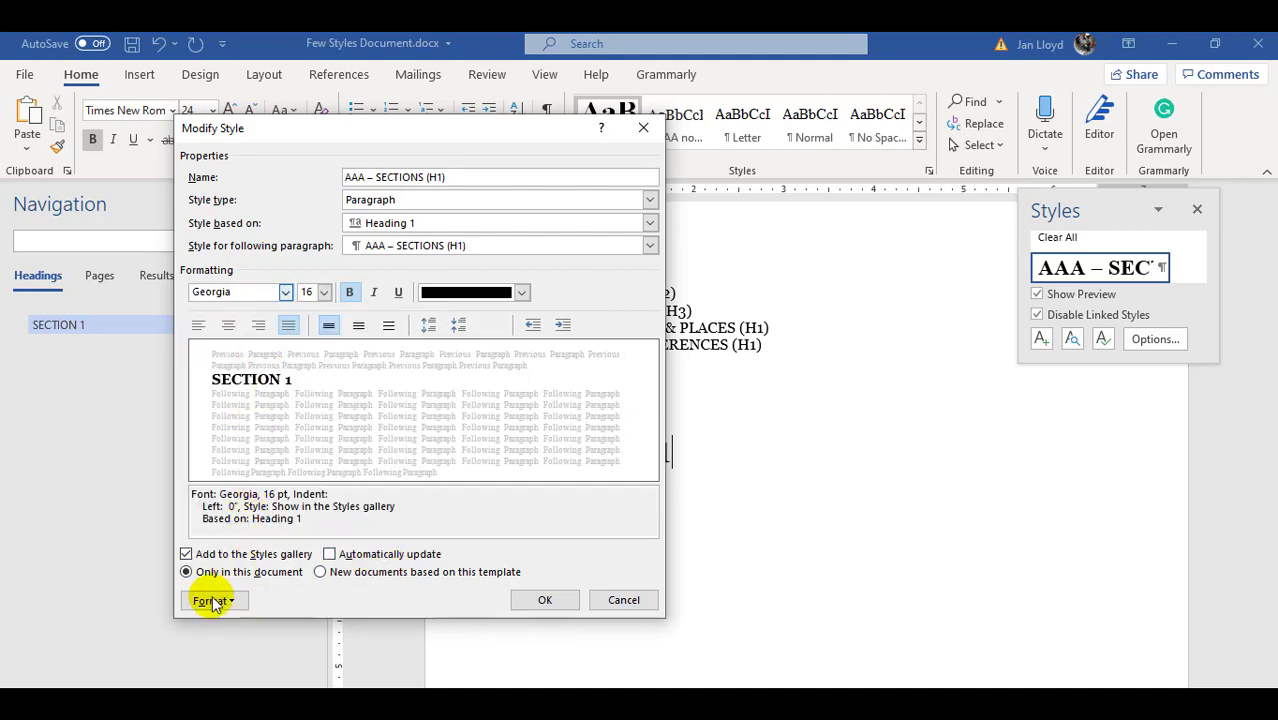
left_click(544, 599)
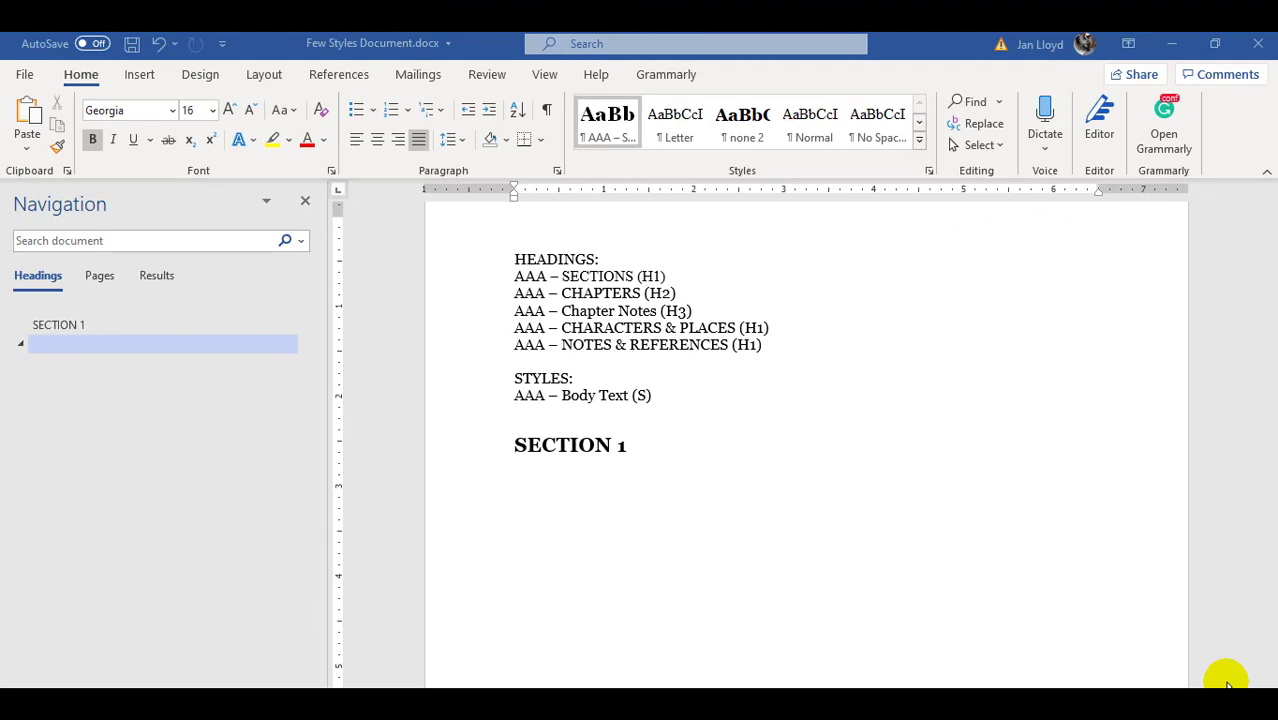
Step: Apply the Heading 2 style to the empty line below SECTION 1
left_click(921, 145)
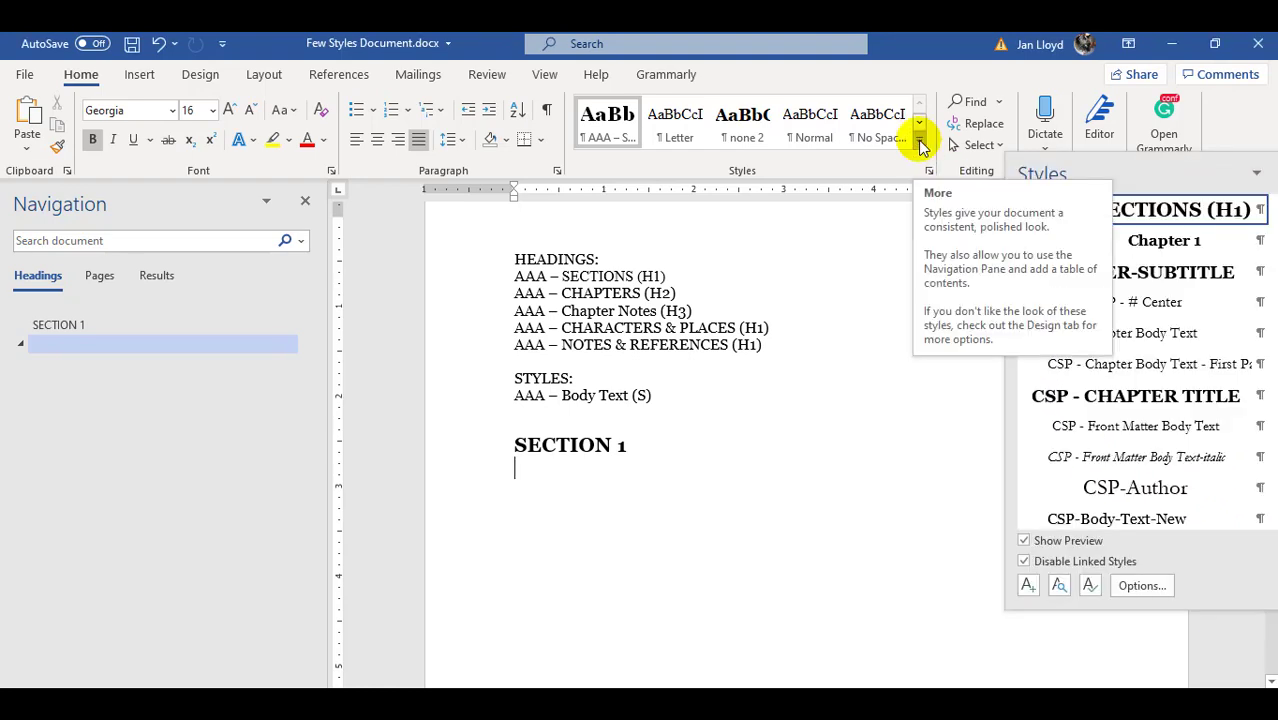
left_click(921, 145)
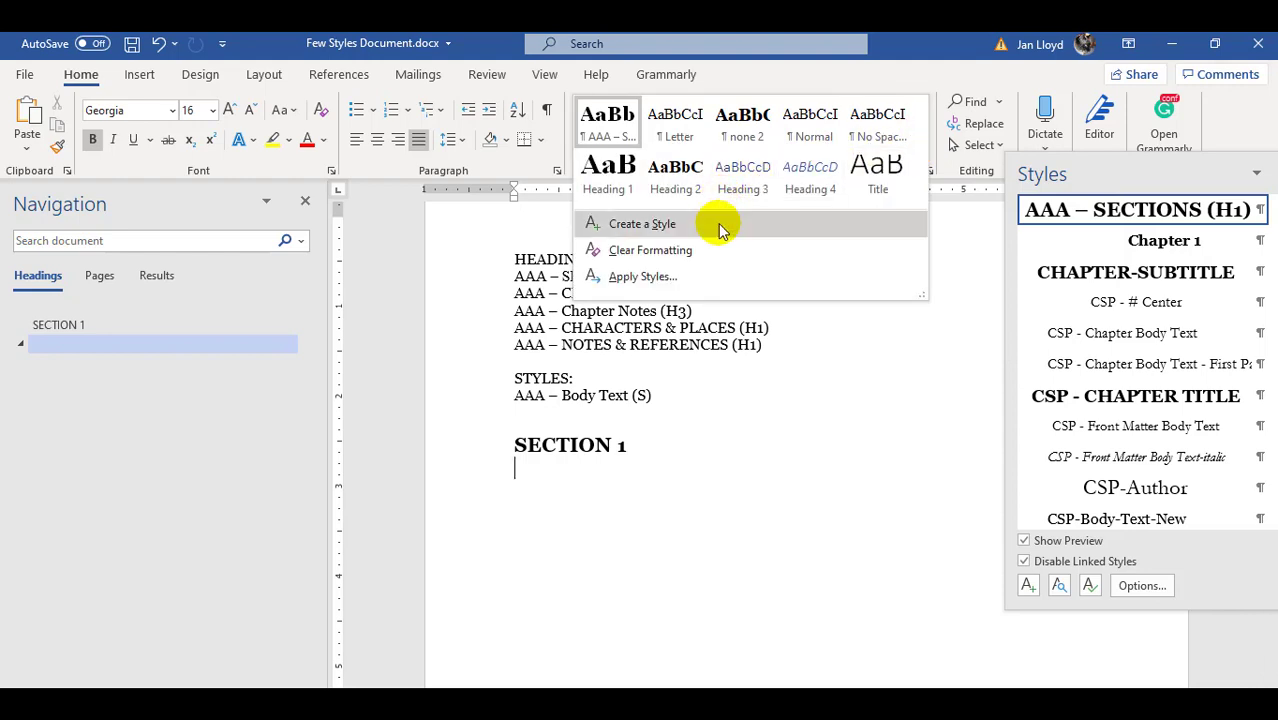
left_click(680, 185)
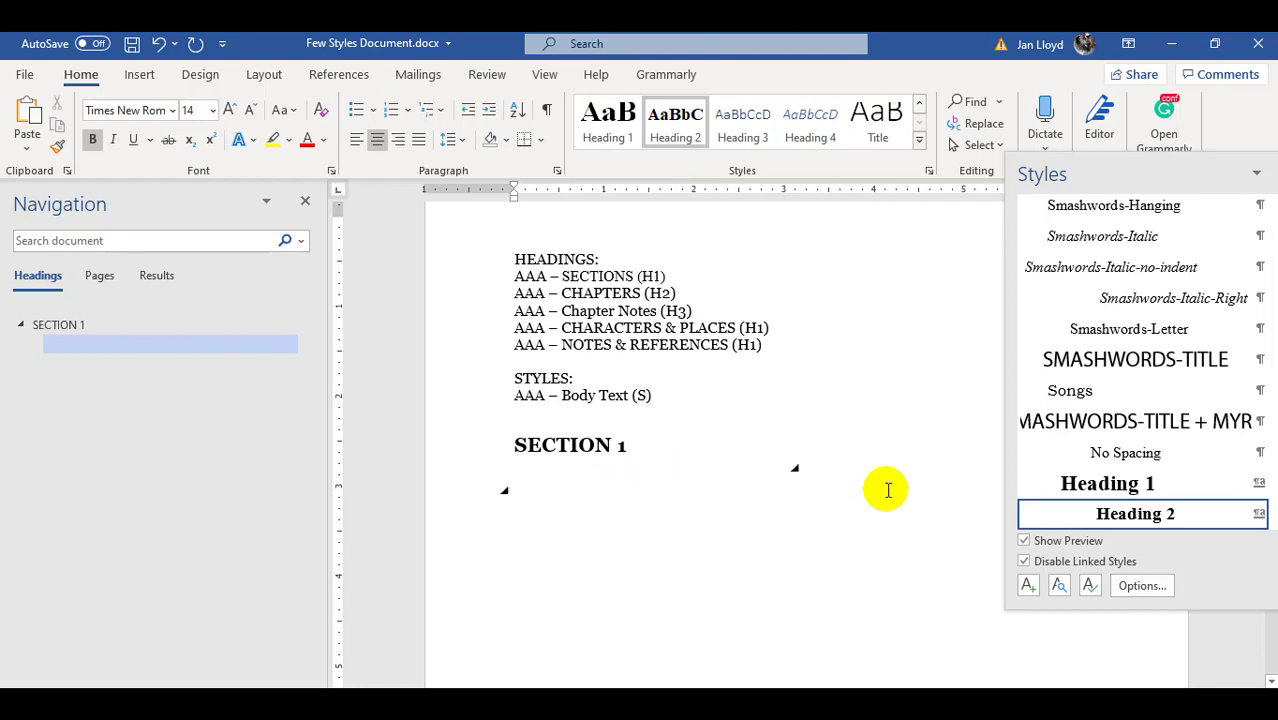
Step: Create a paragraph style named "AAA – CHAPTERS (H2)" based on Heading 2, using the Georgia font and accepting the offered paragraph settings
left_click(1028, 587)
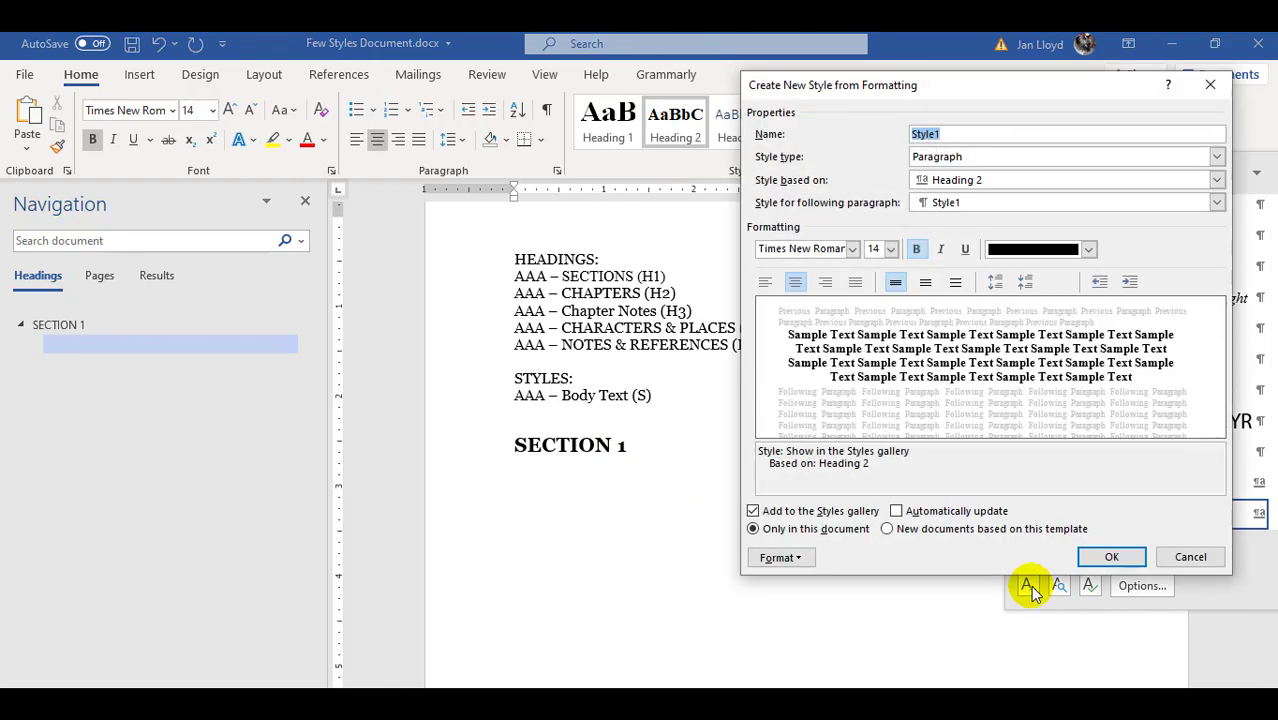
left_click(851, 250)
left_click(790, 312)
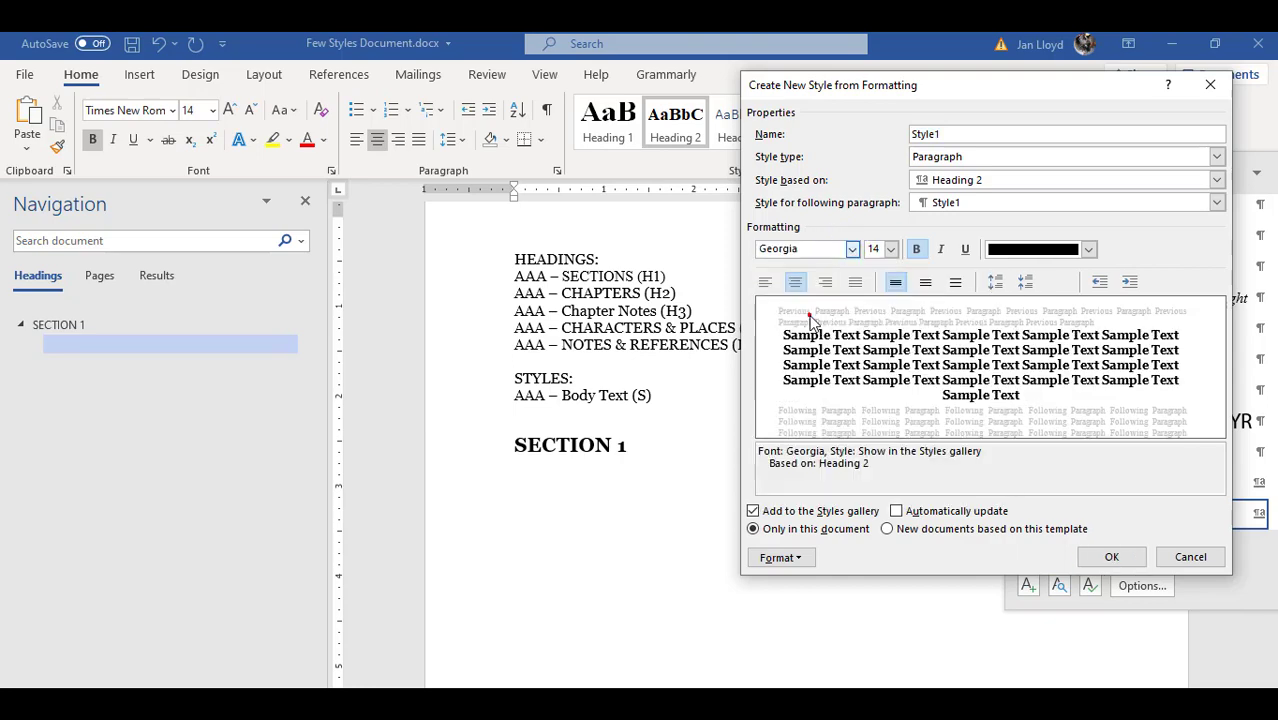
left_click(896, 283)
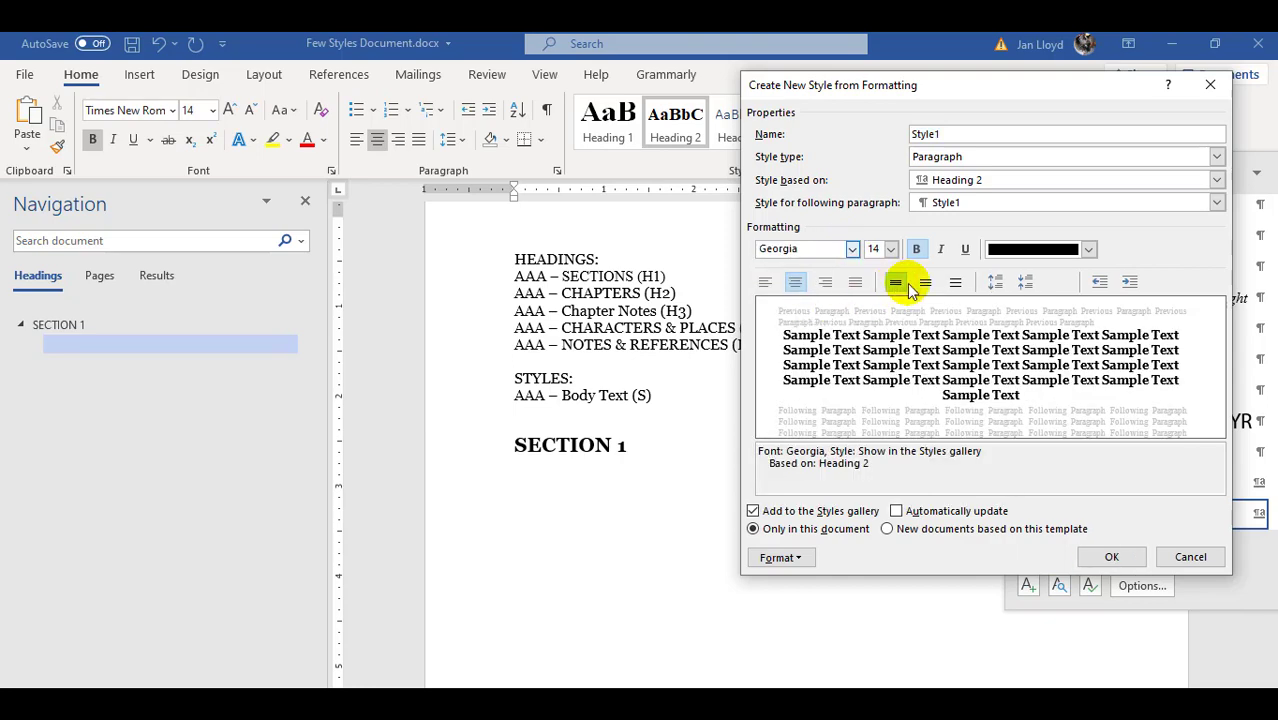
left_click(948, 134)
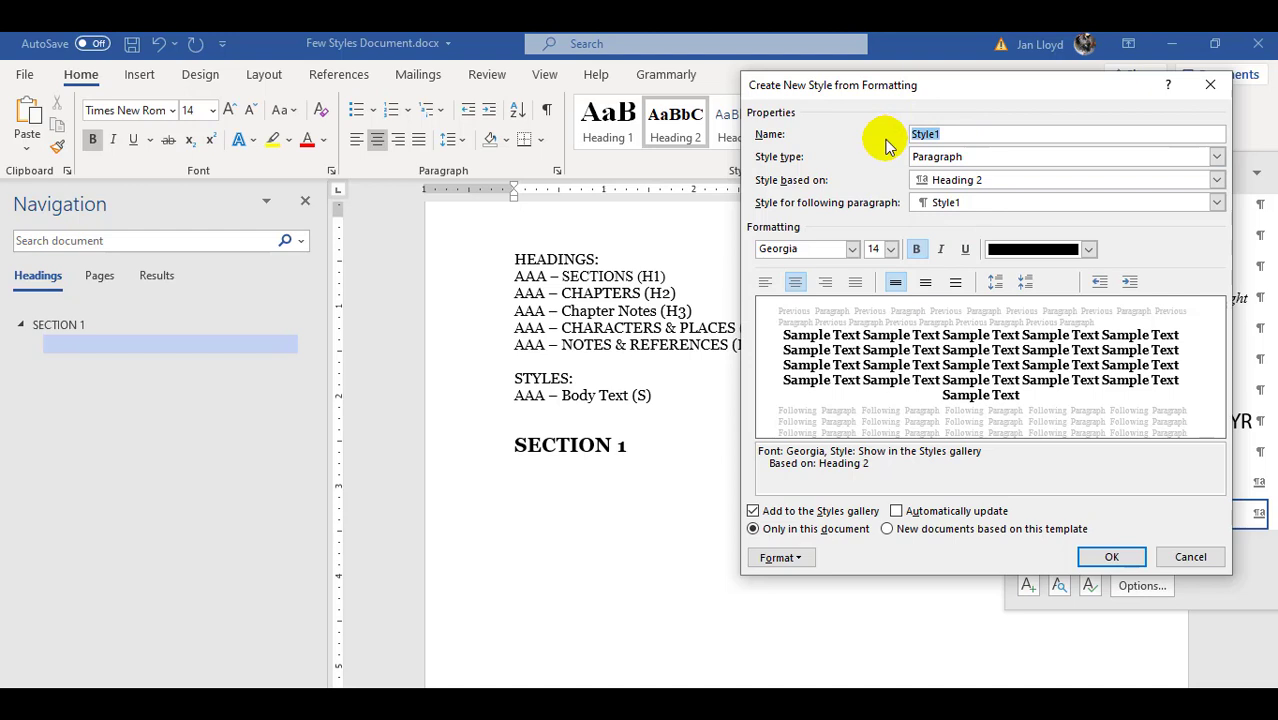
type("AAA – CHAPTERS (H2)")
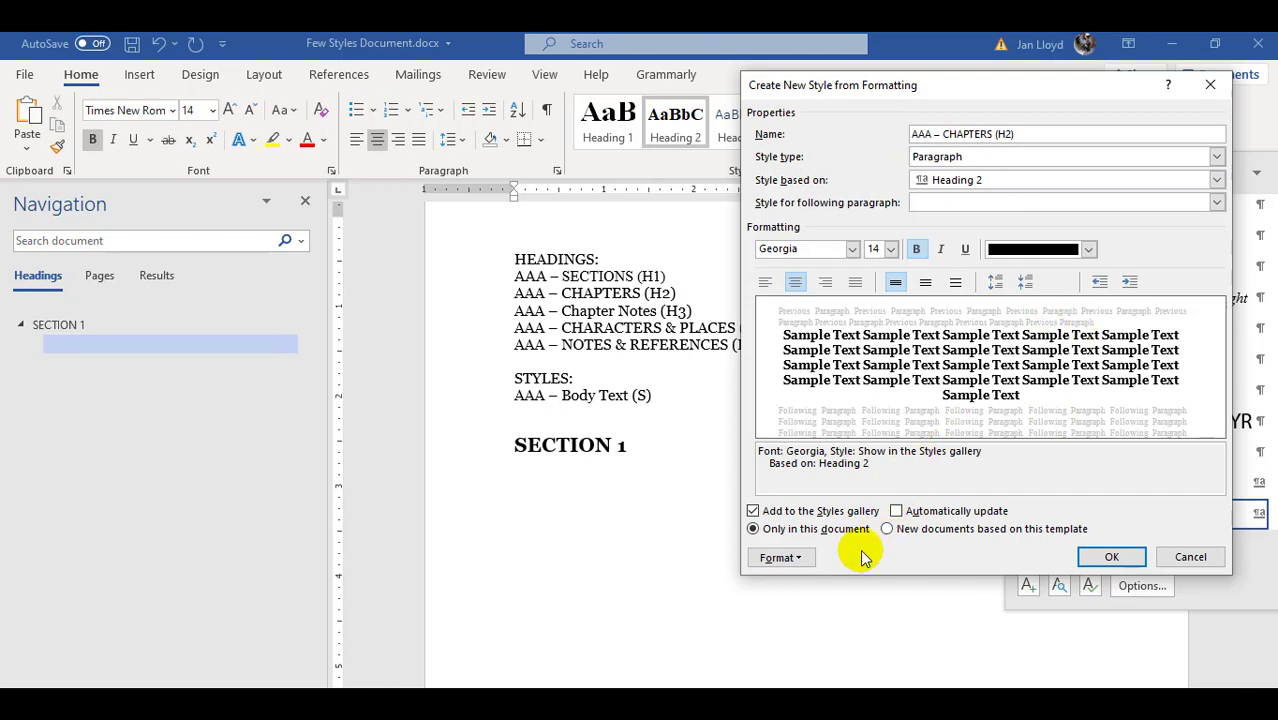
left_click(798, 558)
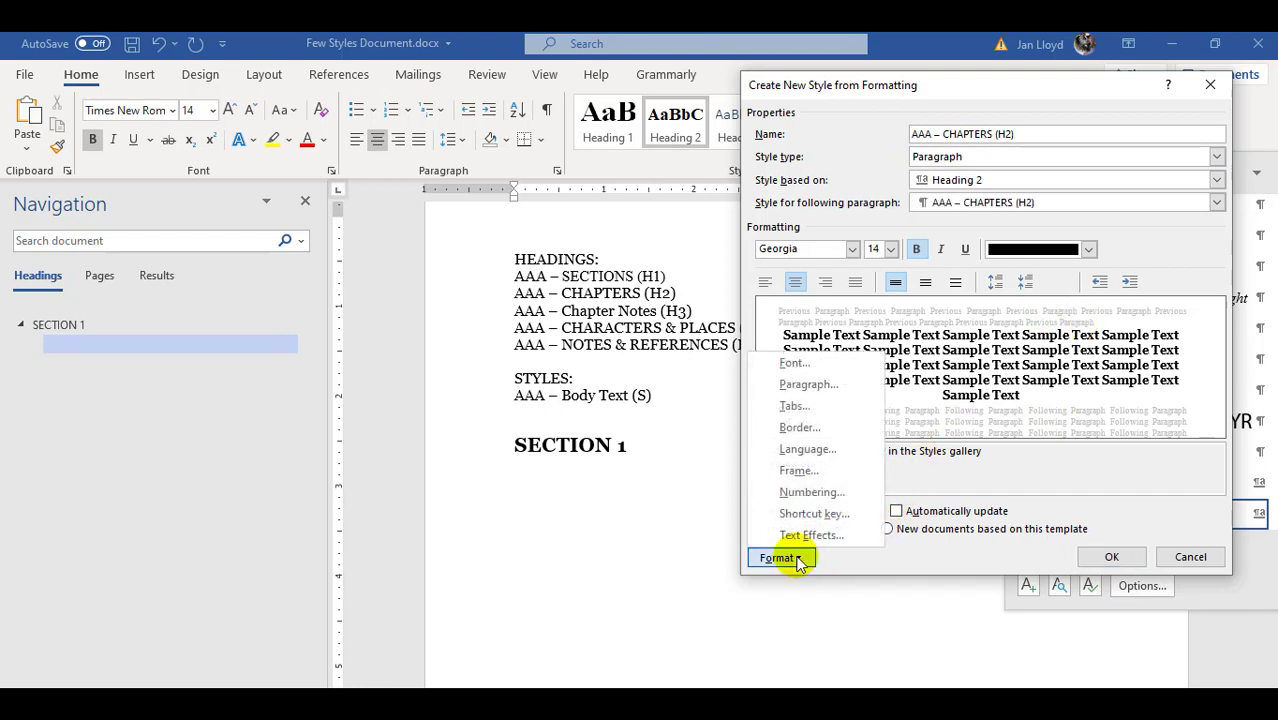
left_click(810, 385)
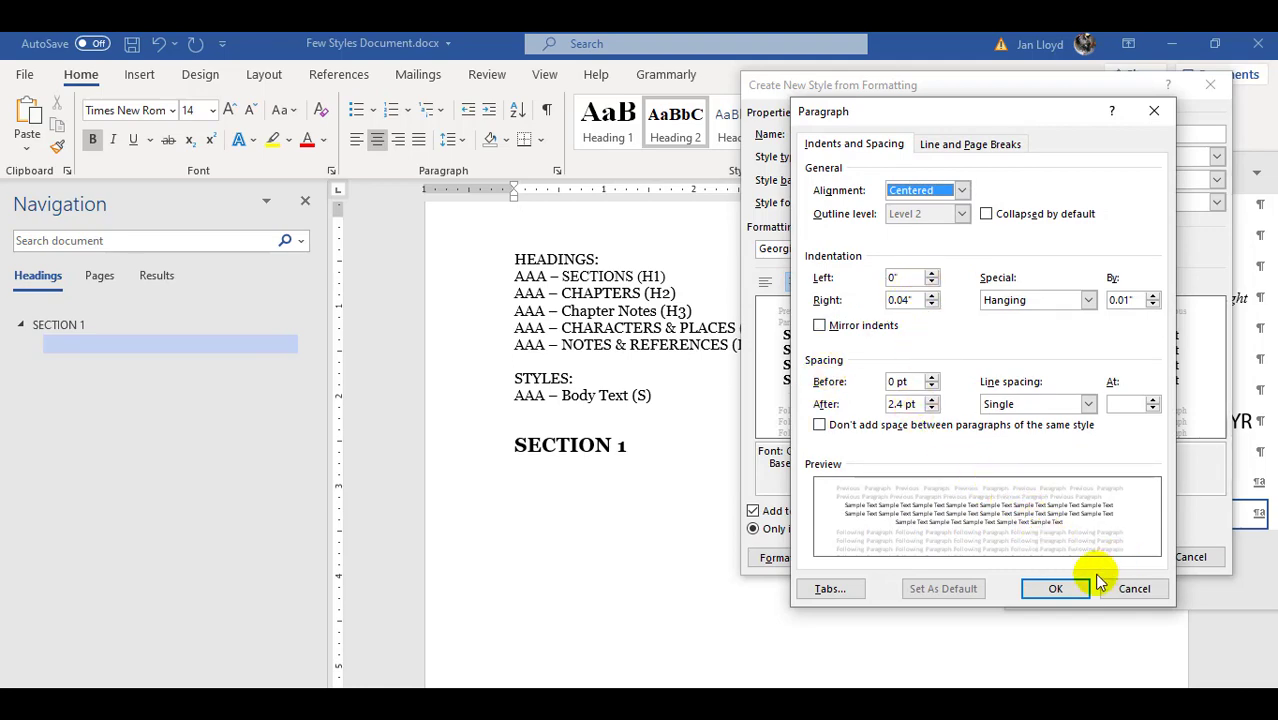
left_click(1055, 588)
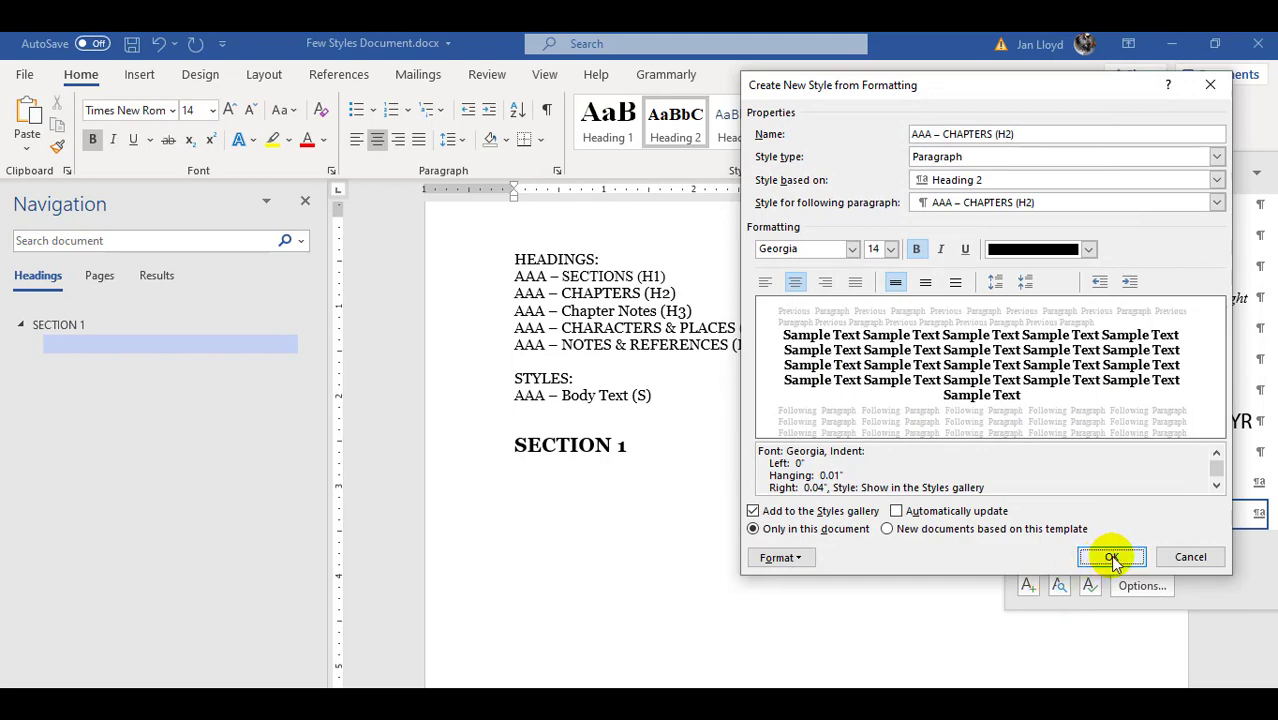
left_click(1113, 558)
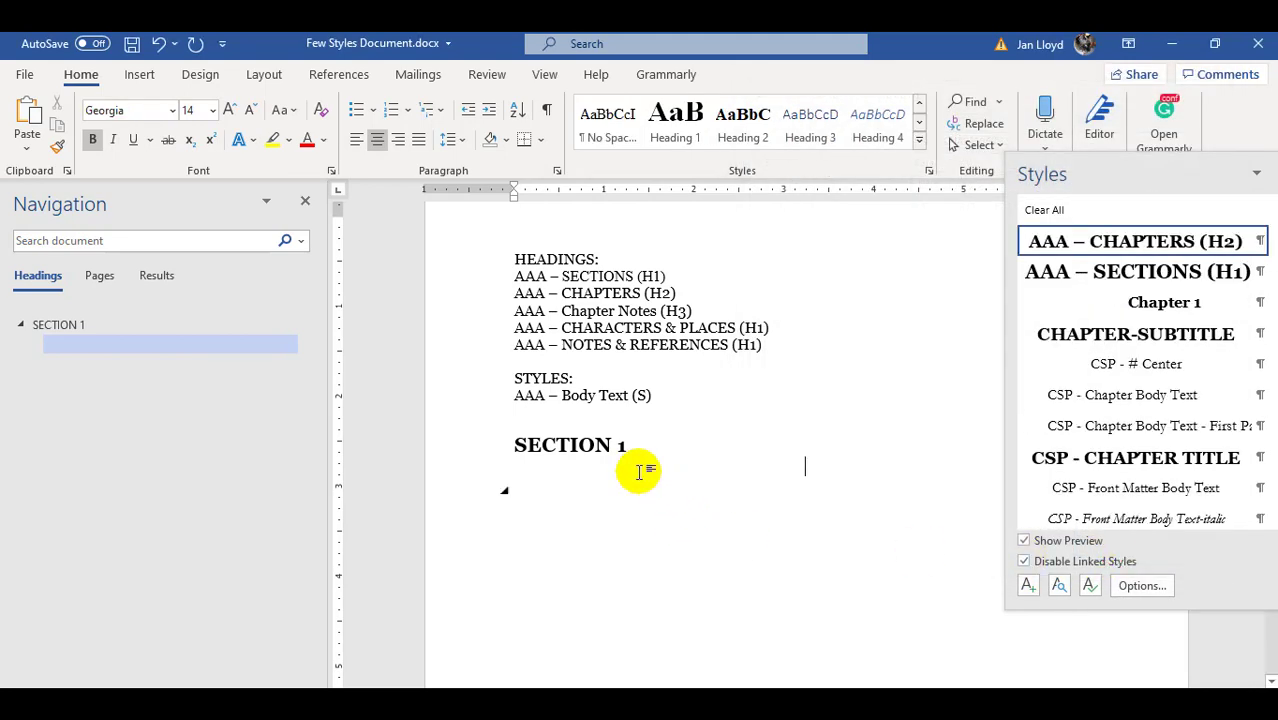
Step: Enter "Chapter 1" on a new line below SECTION 1 and apply the AAA – CHAPTERS (H2) style to it
key("BackSpace")
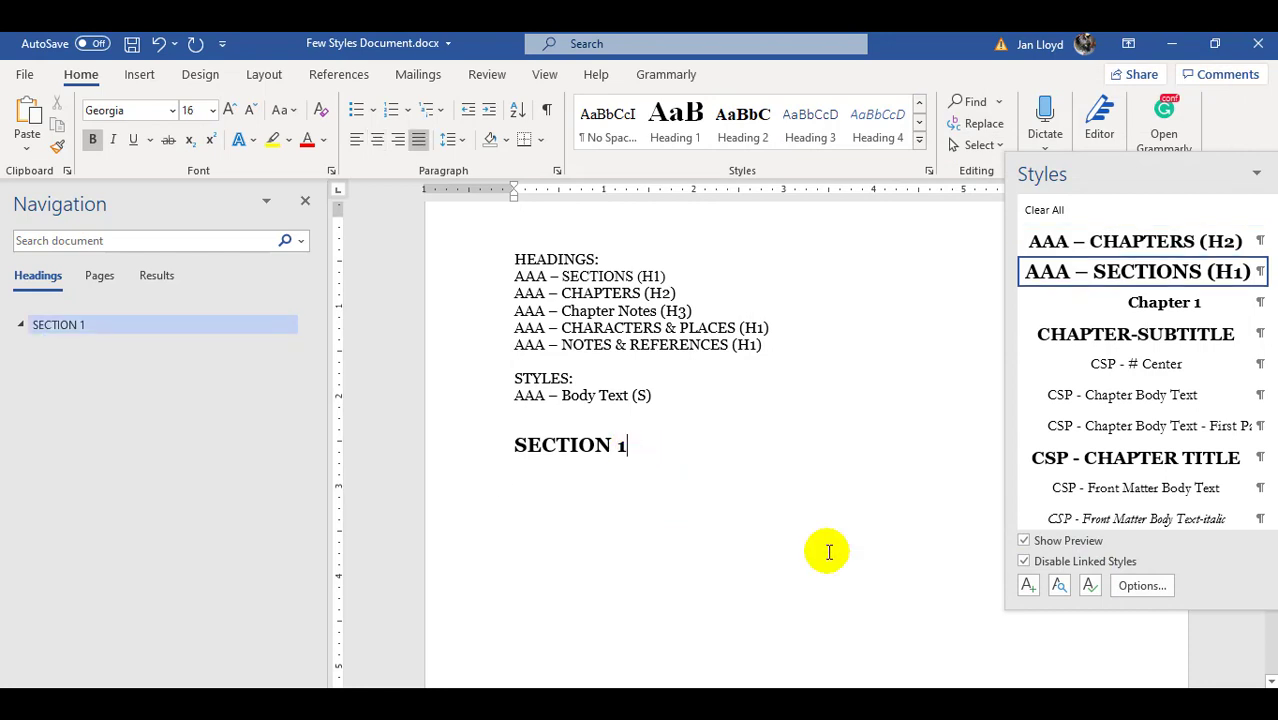
key("Return")
type("Chapter 1")
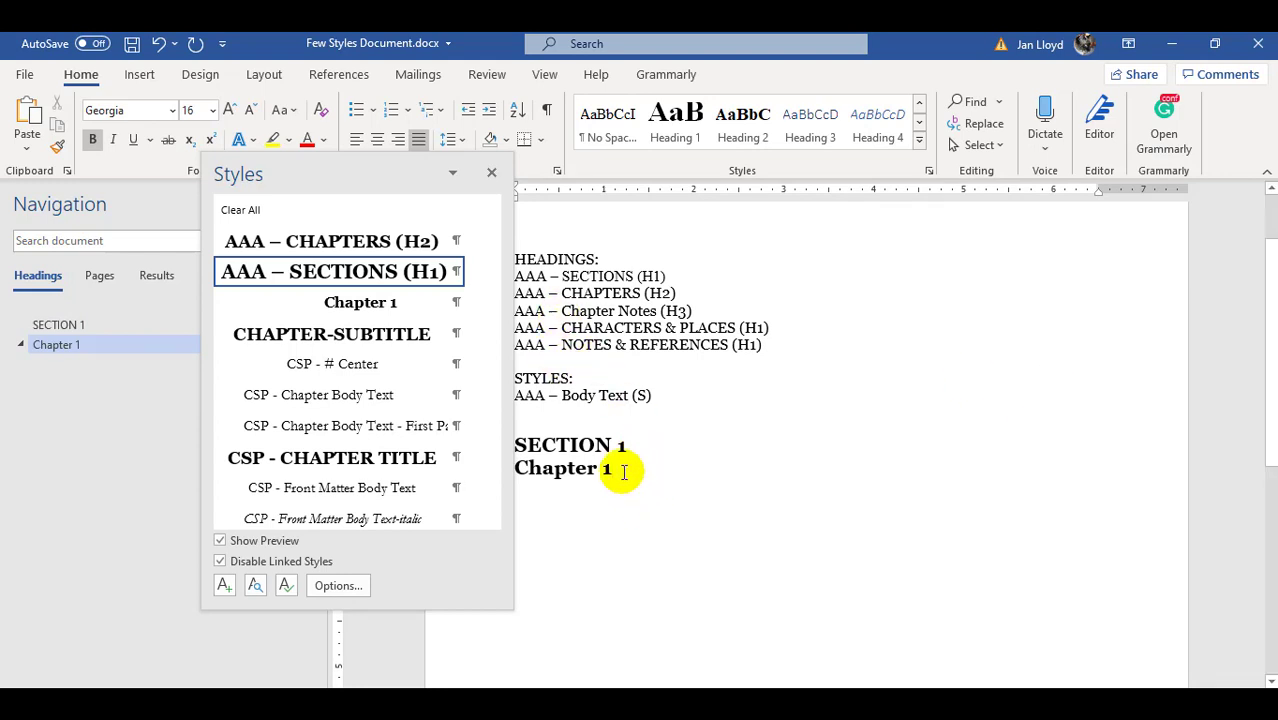
left_click_drag(622, 472, 518, 472)
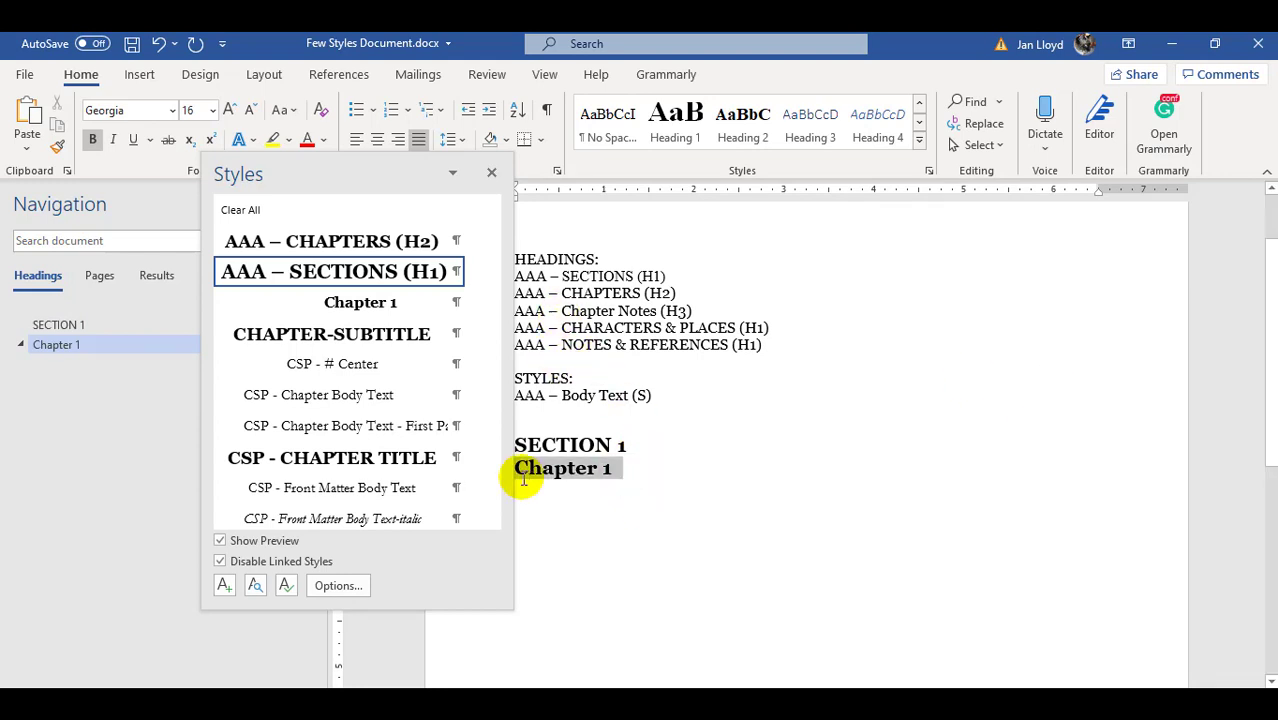
left_click(340, 243)
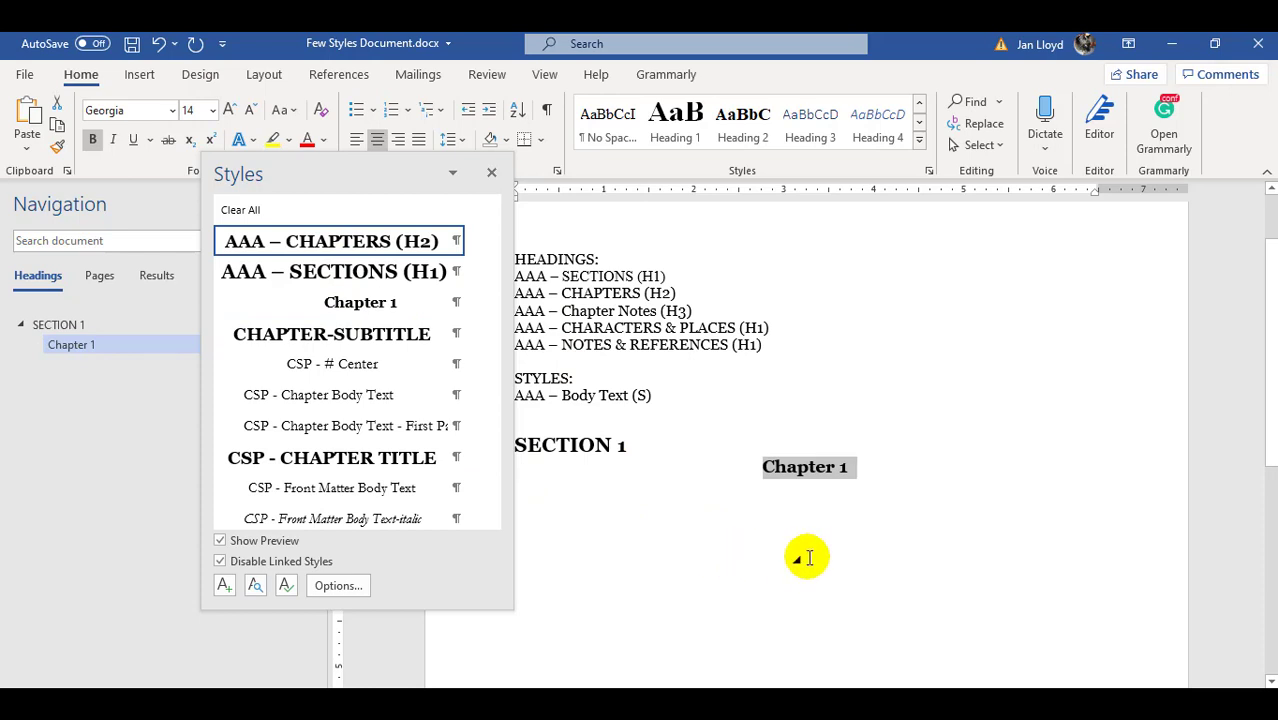
Step: Modify the AAA – CHAPTERS (H2) style to left alignment and move the Styles pane clear of the Navigation pane
right_click(350, 240)
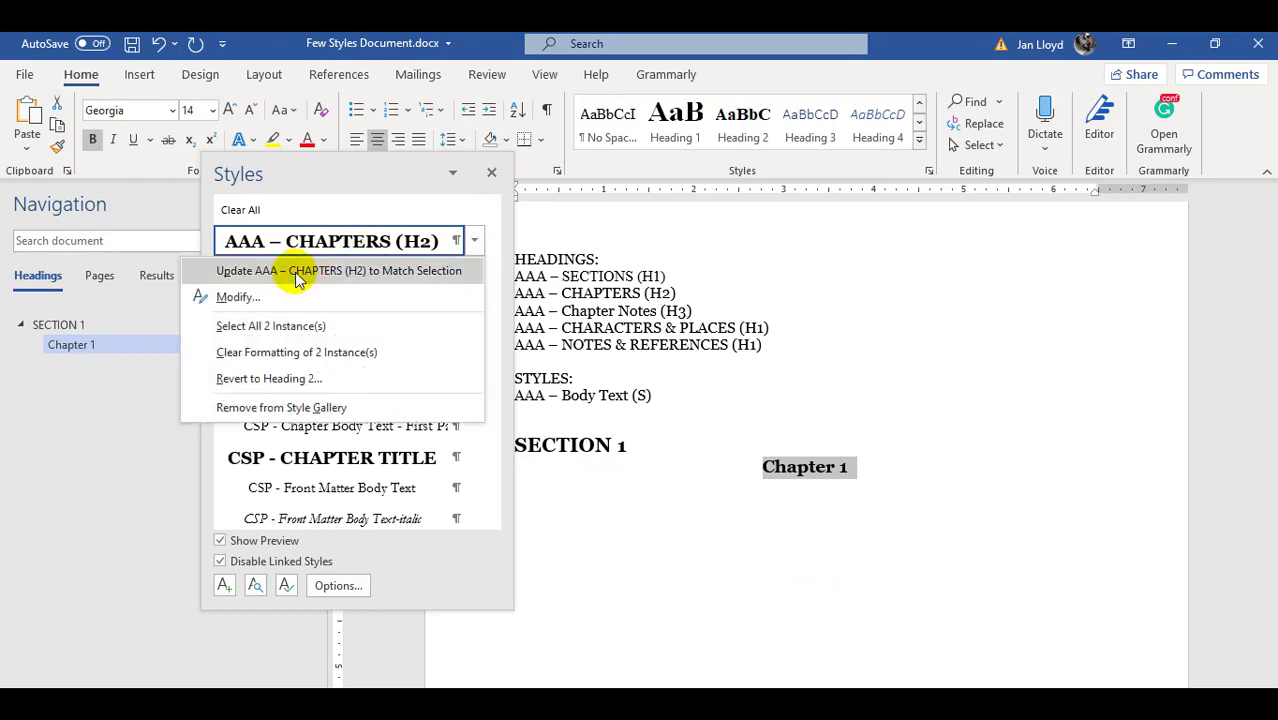
left_click(236, 298)
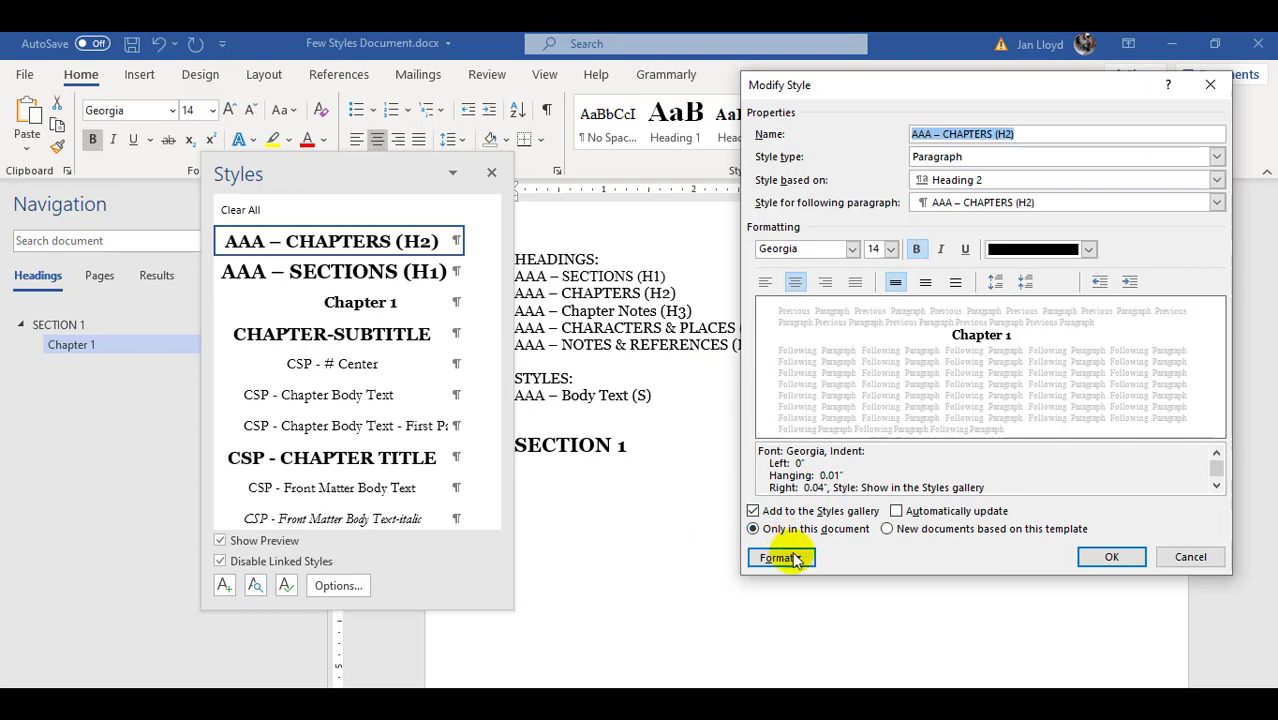
left_click(765, 283)
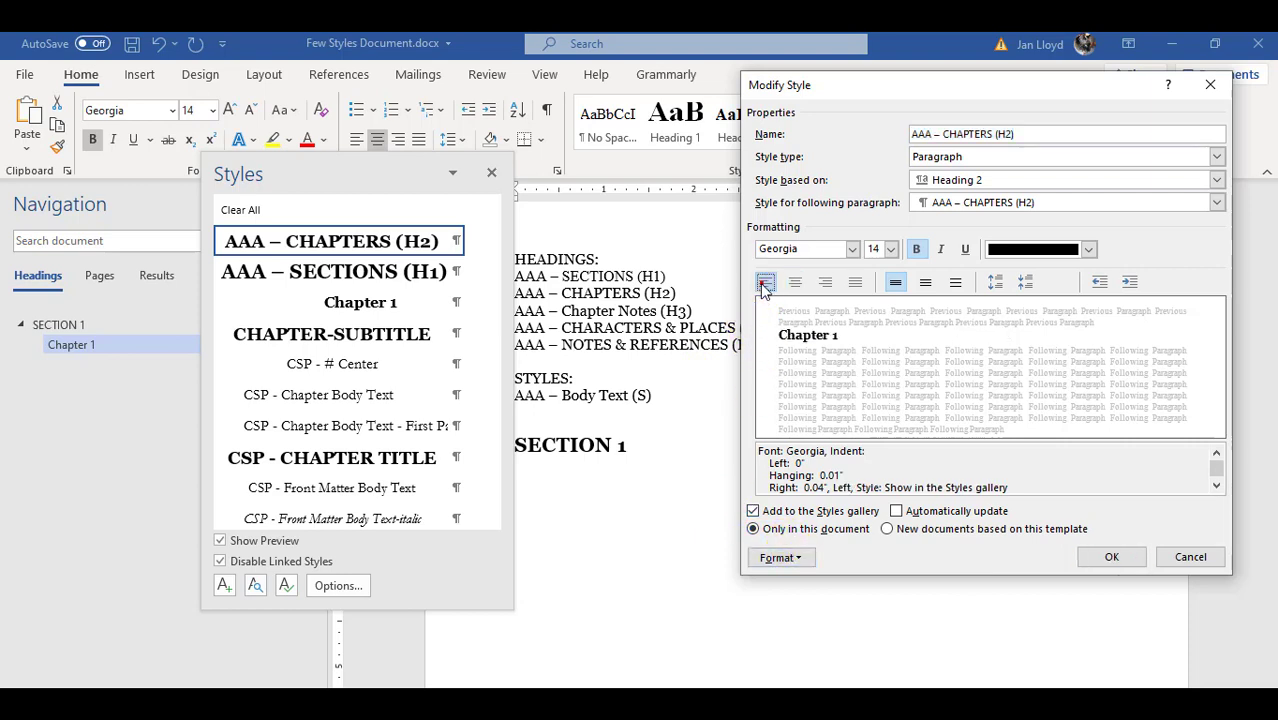
left_click(1111, 556)
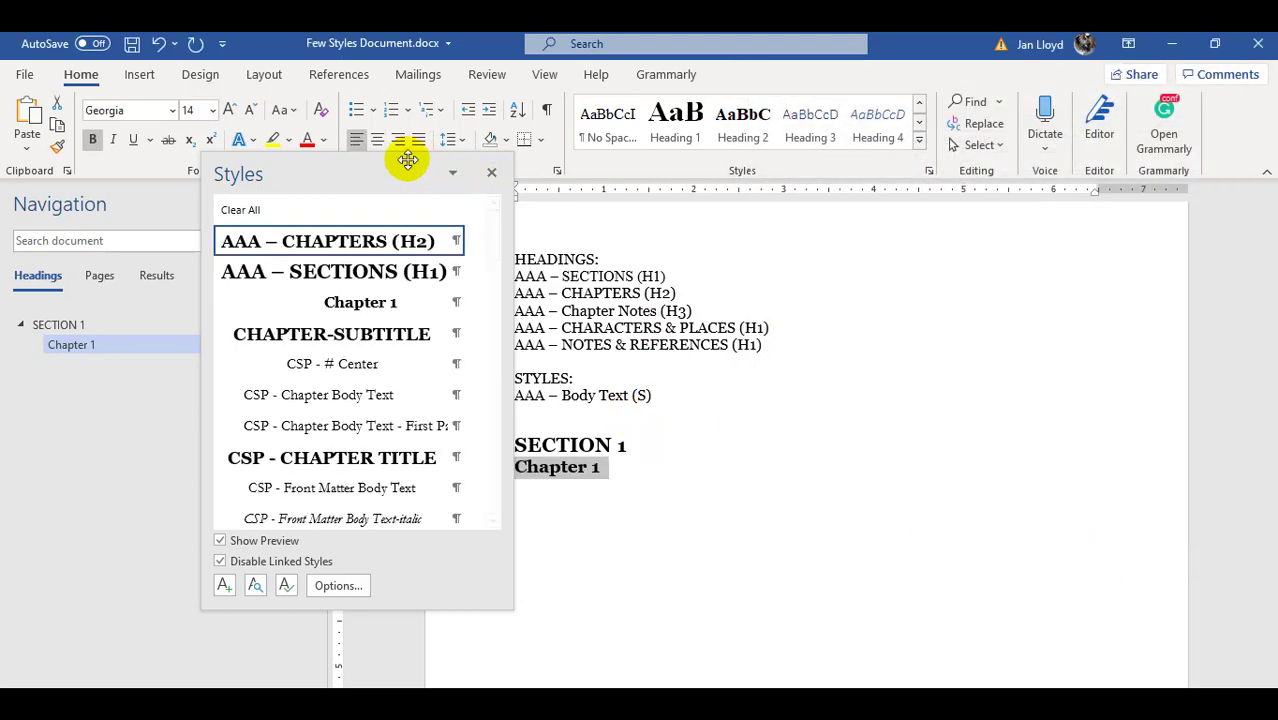
left_click_drag(389, 168, 1105, 215)
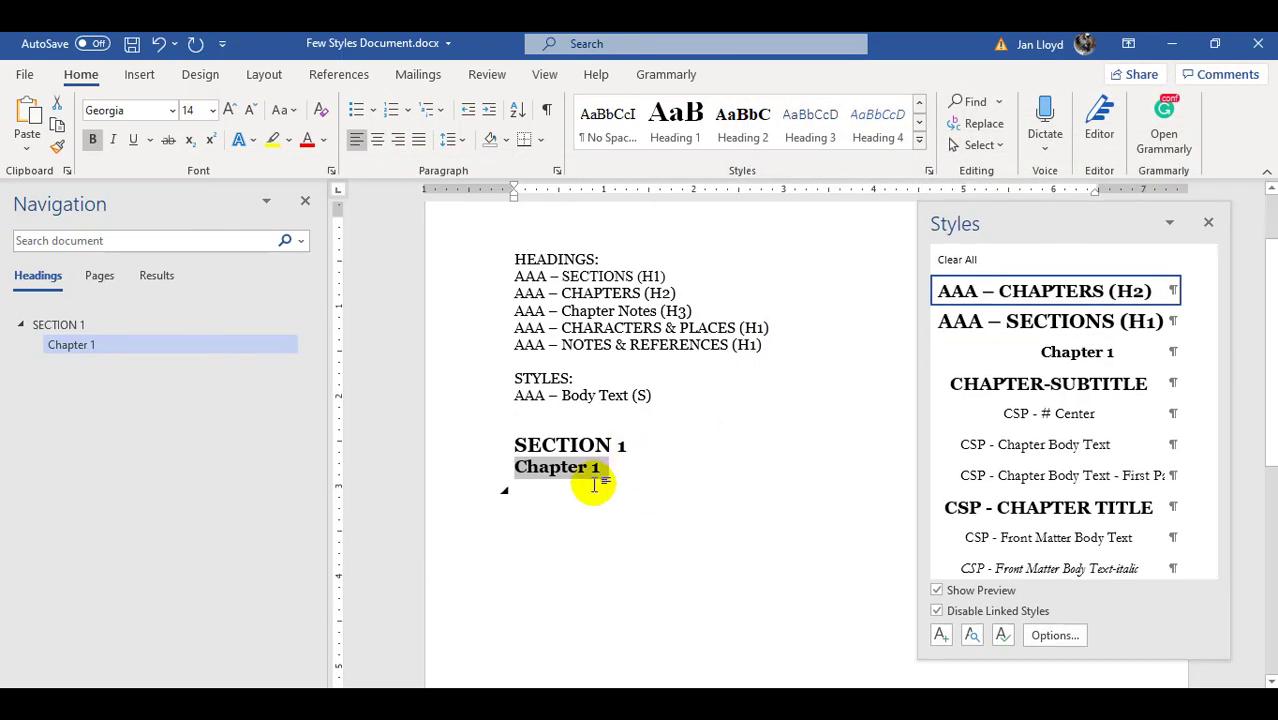
Step: Apply the Heading 3 style to the empty line below Chapter 1
double_click(668, 588)
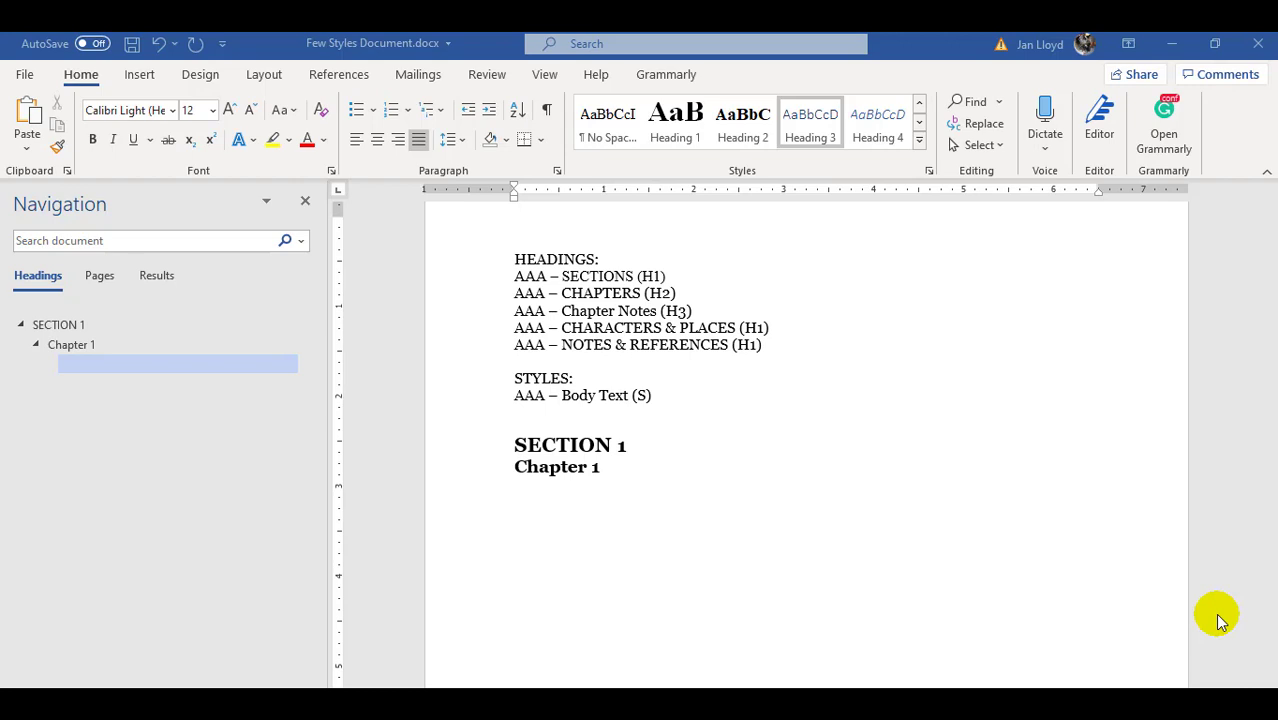
left_click(812, 124)
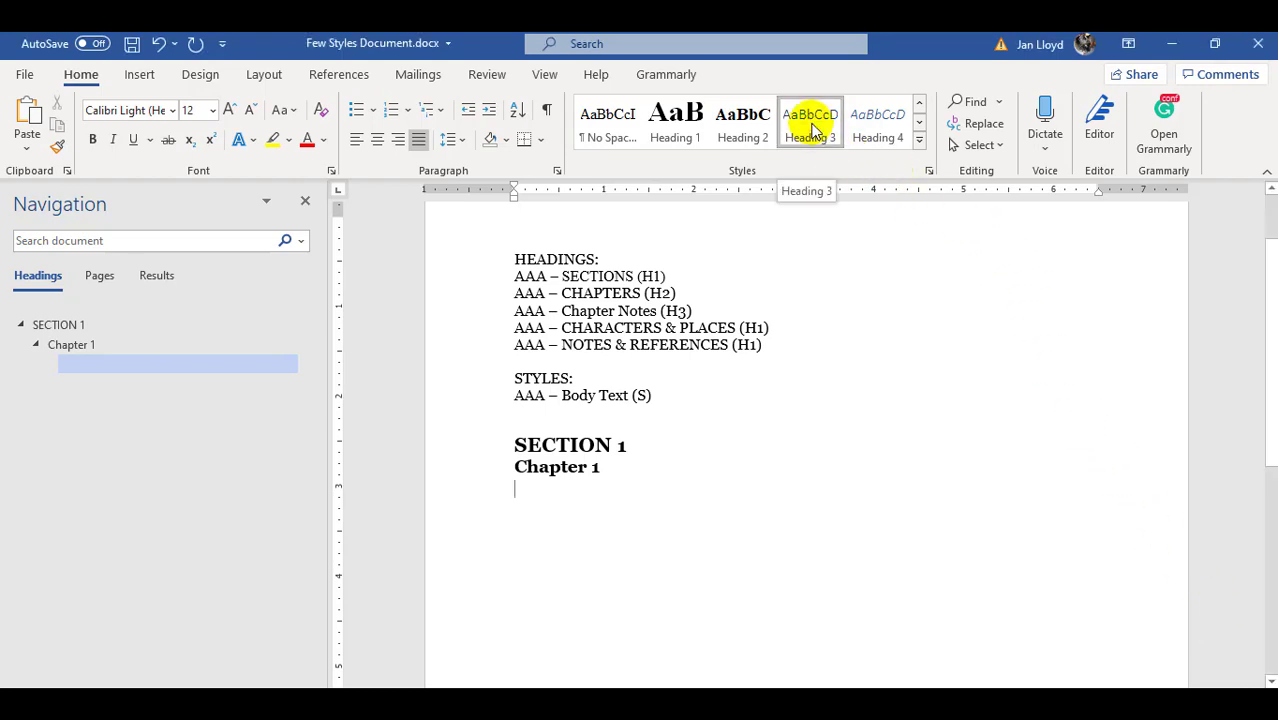
left_click(812, 128)
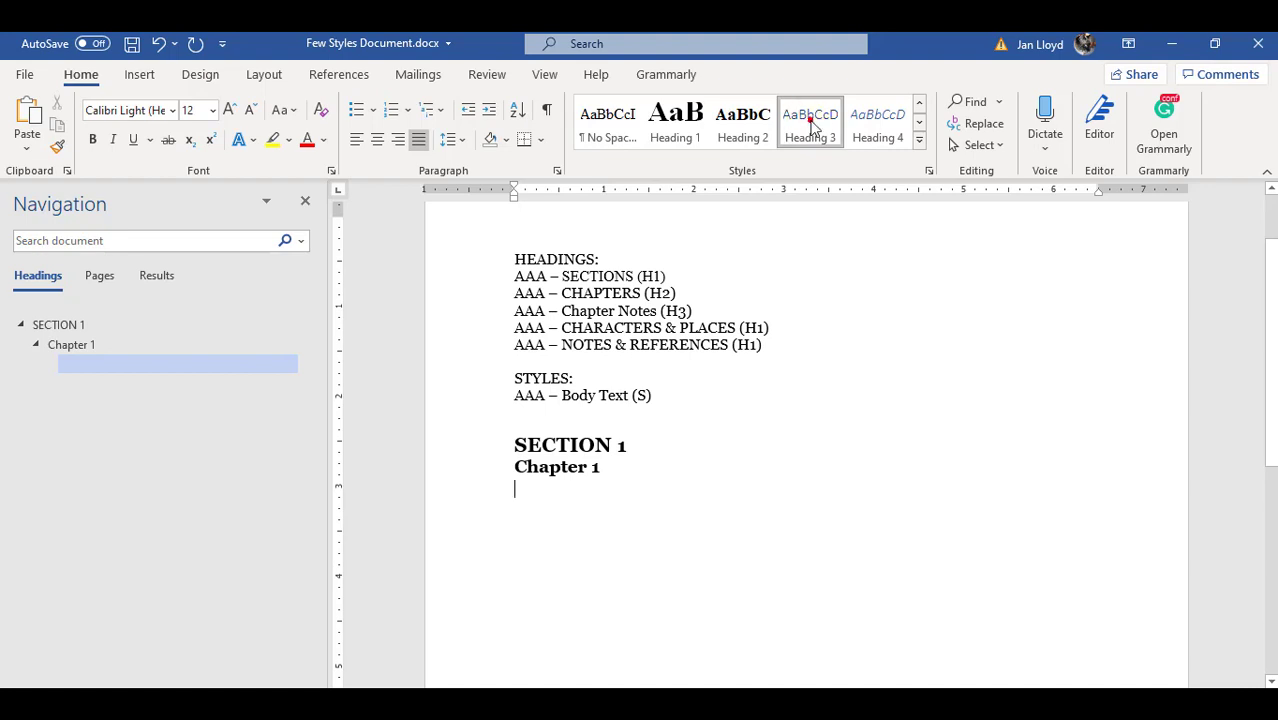
Step: Create a paragraph style named "AAA – Chapter Notes (H3)" based on Heading 3, using the Georgia font, justified alignment and black text
left_click(930, 174)
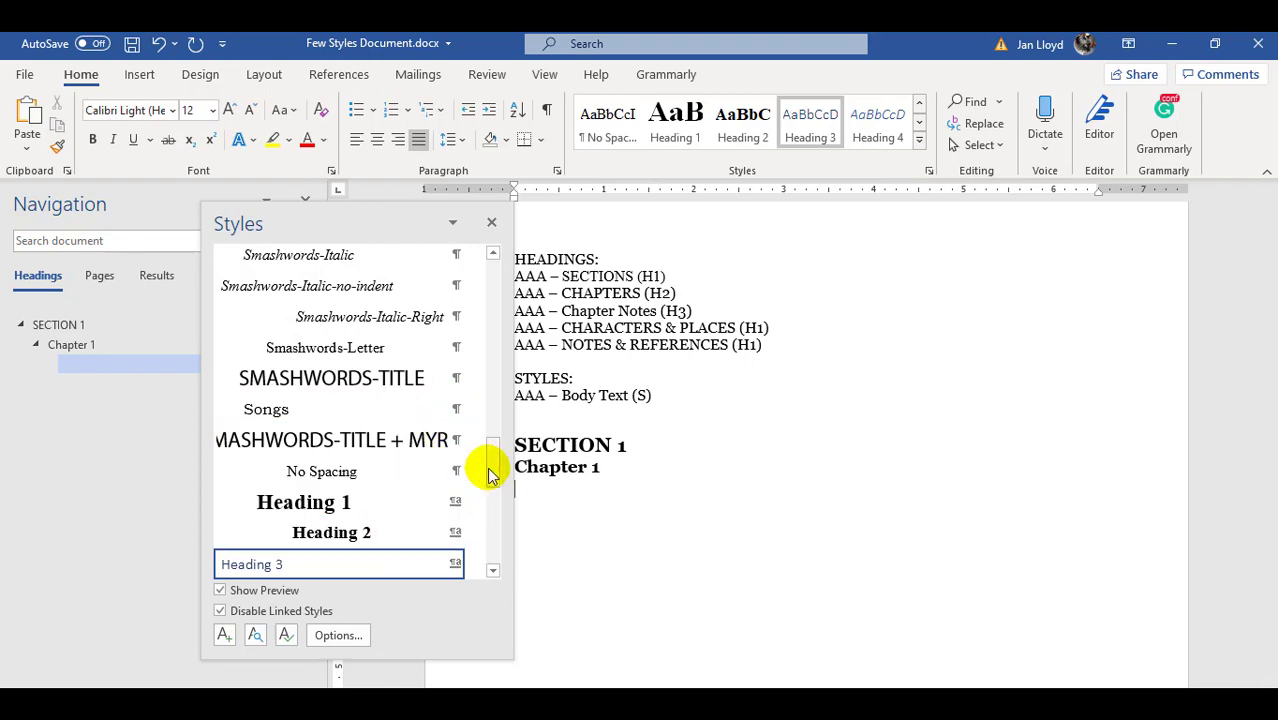
left_click(224, 638)
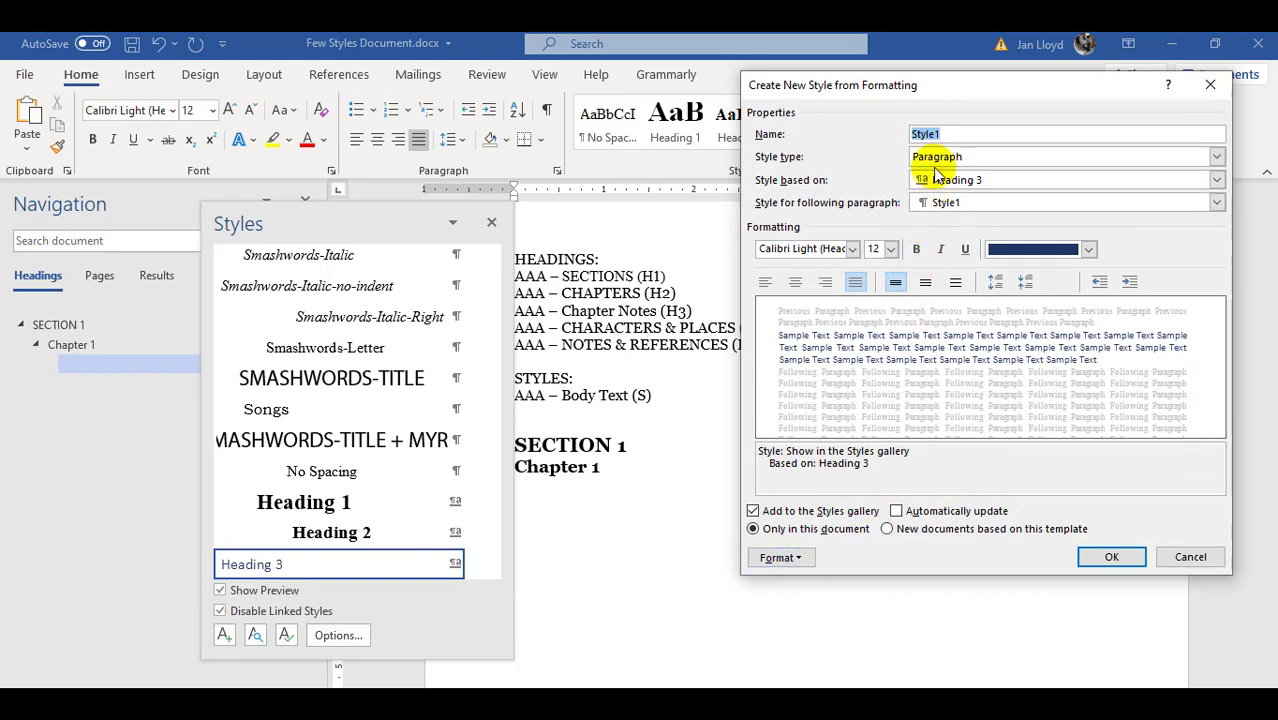
type("AAA – Chapter Notes (H3)")
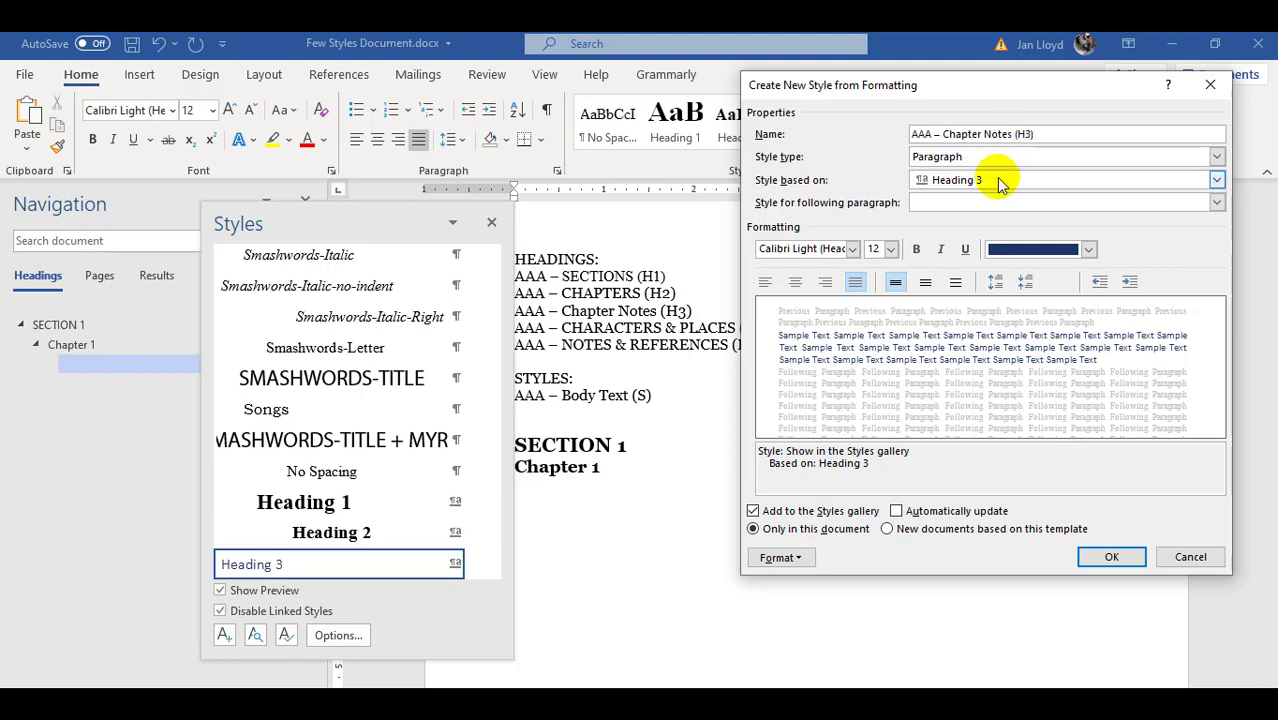
left_click(853, 250)
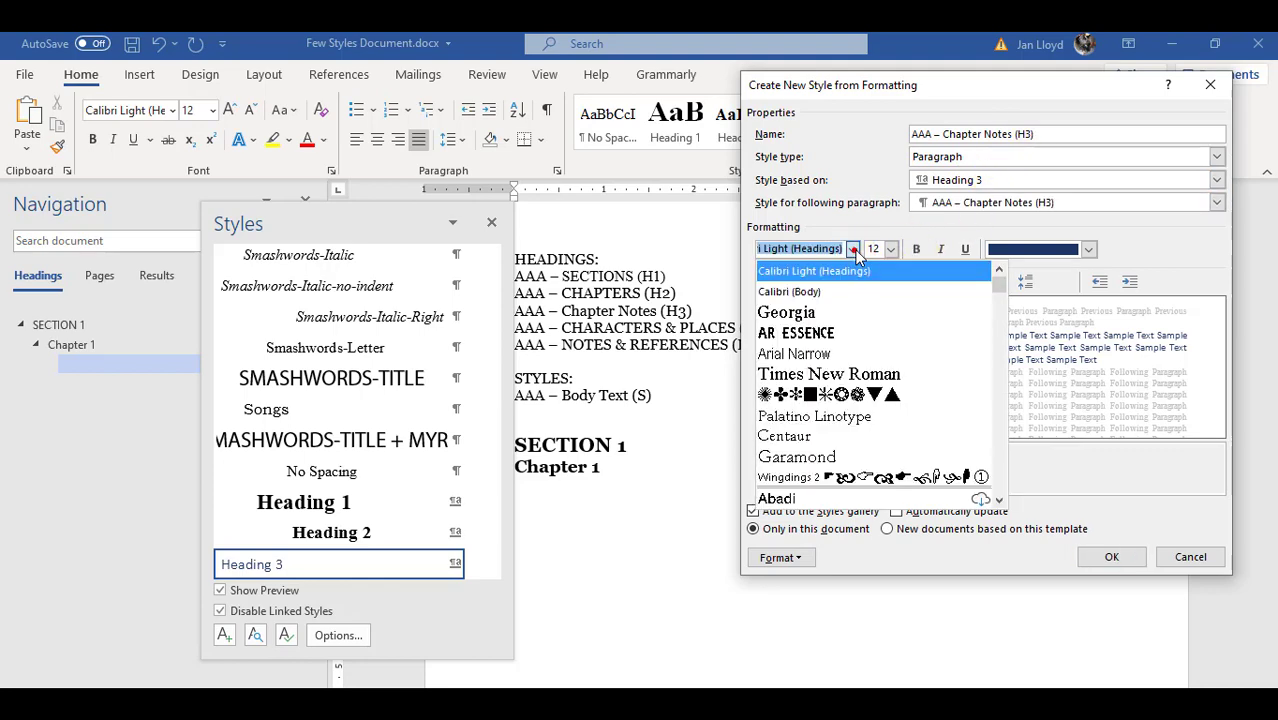
left_click(790, 312)
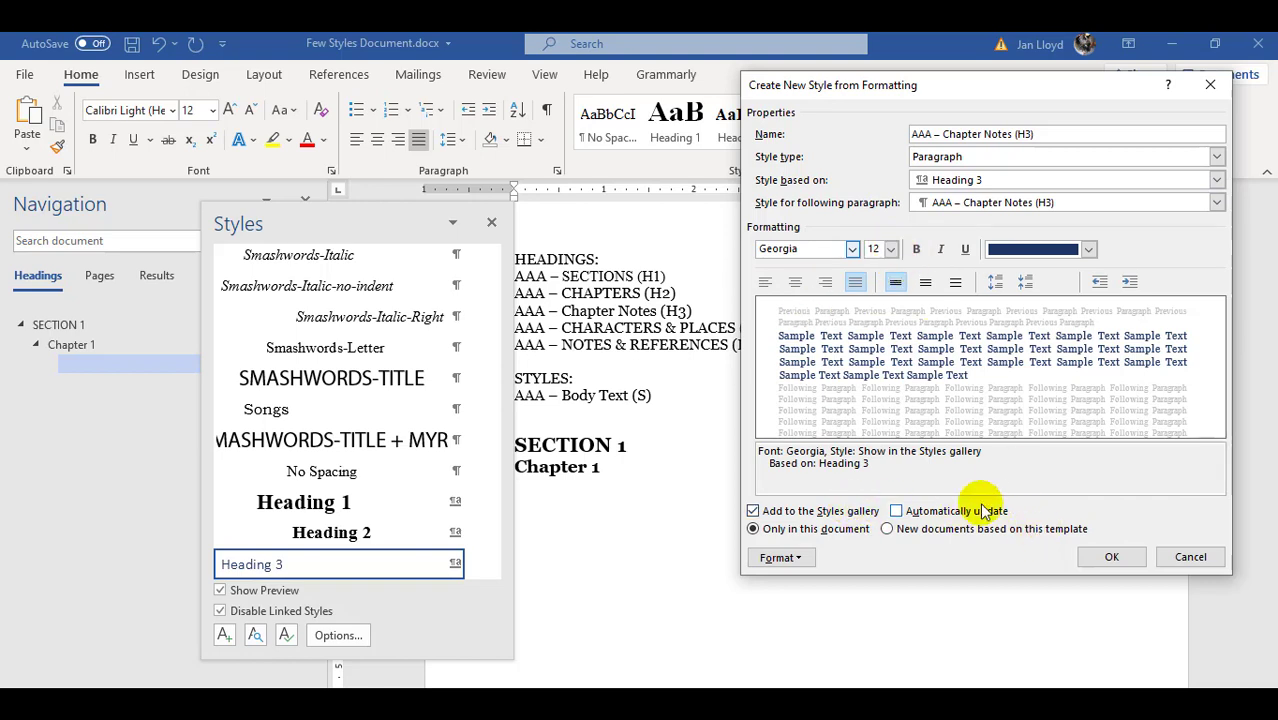
left_click(766, 284)
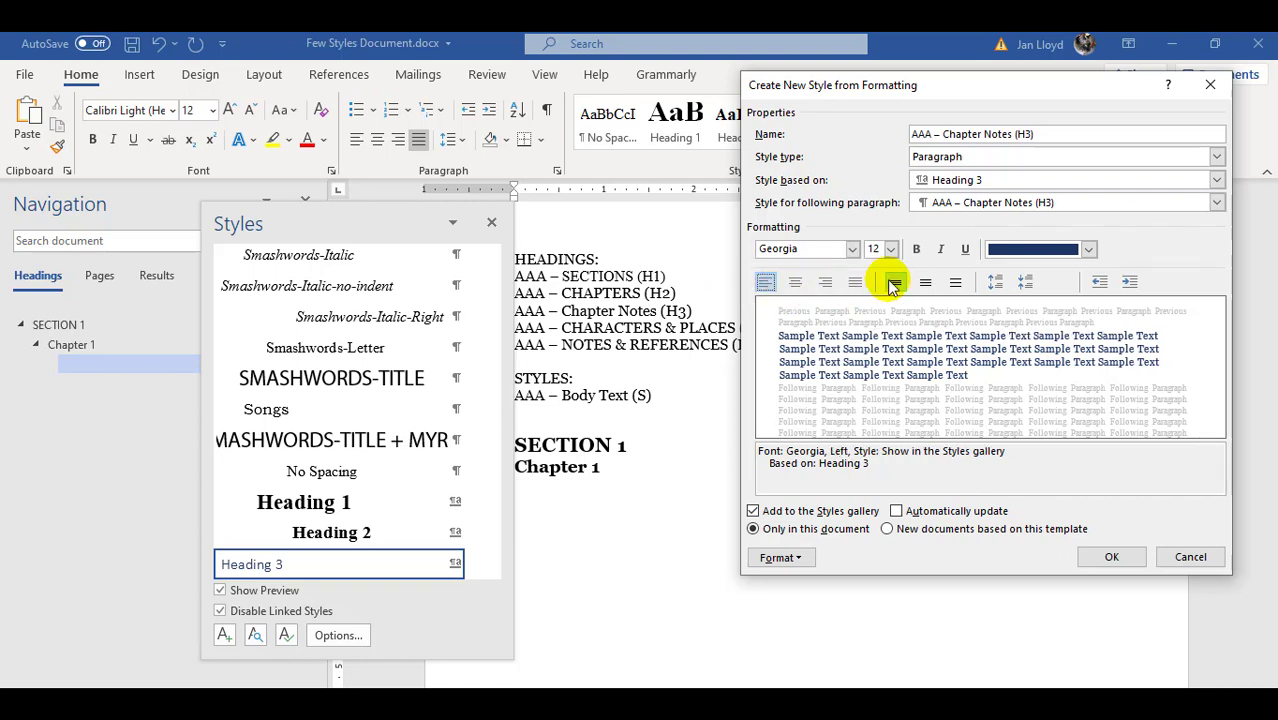
left_click(855, 284)
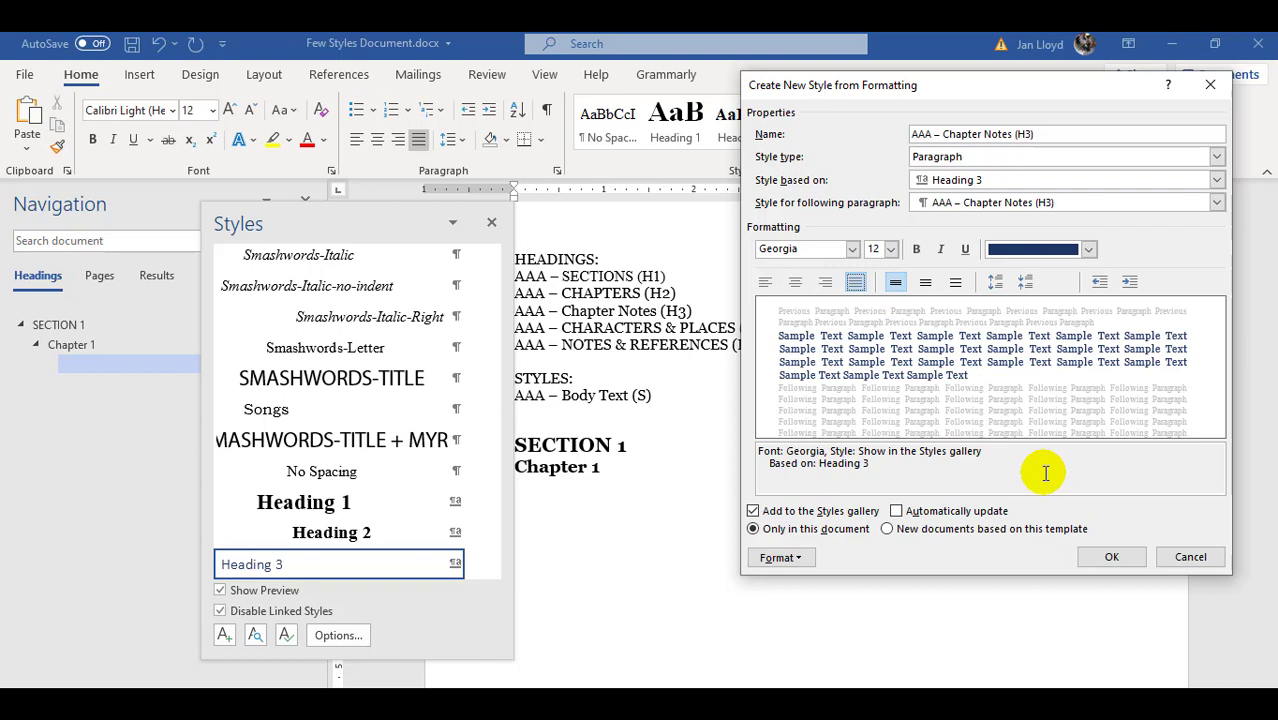
left_click(1089, 249)
left_click(1075, 273)
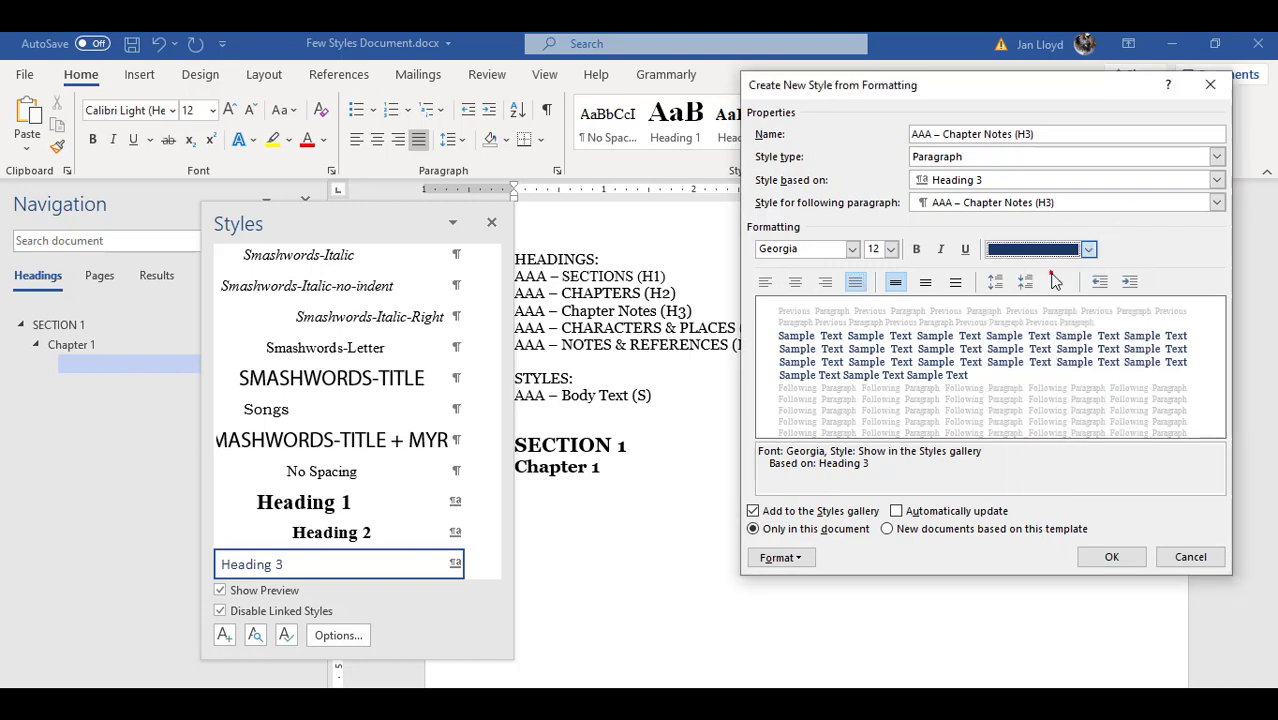
left_click(1112, 557)
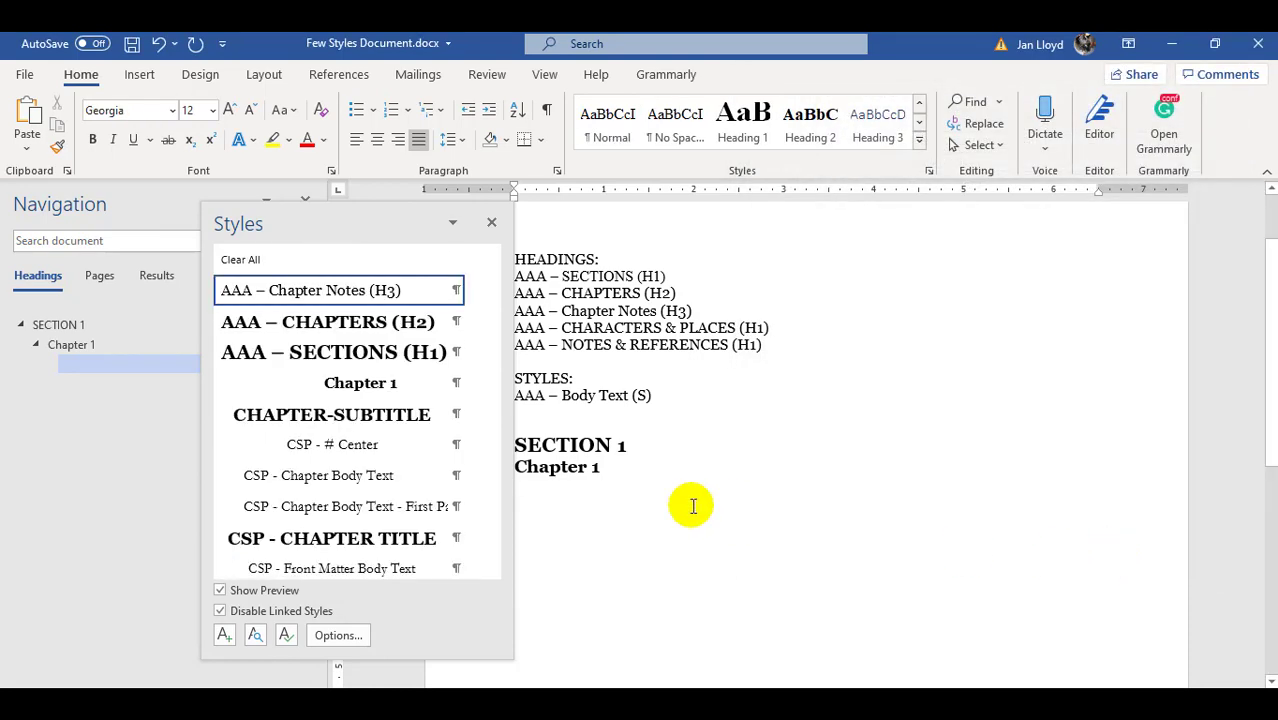
Step: Enter "Chapter Notes" on a new line below Chapter 1, apply the AAA – Chapter Notes (H3) style to it and close the Styles pane
left_click(605, 470)
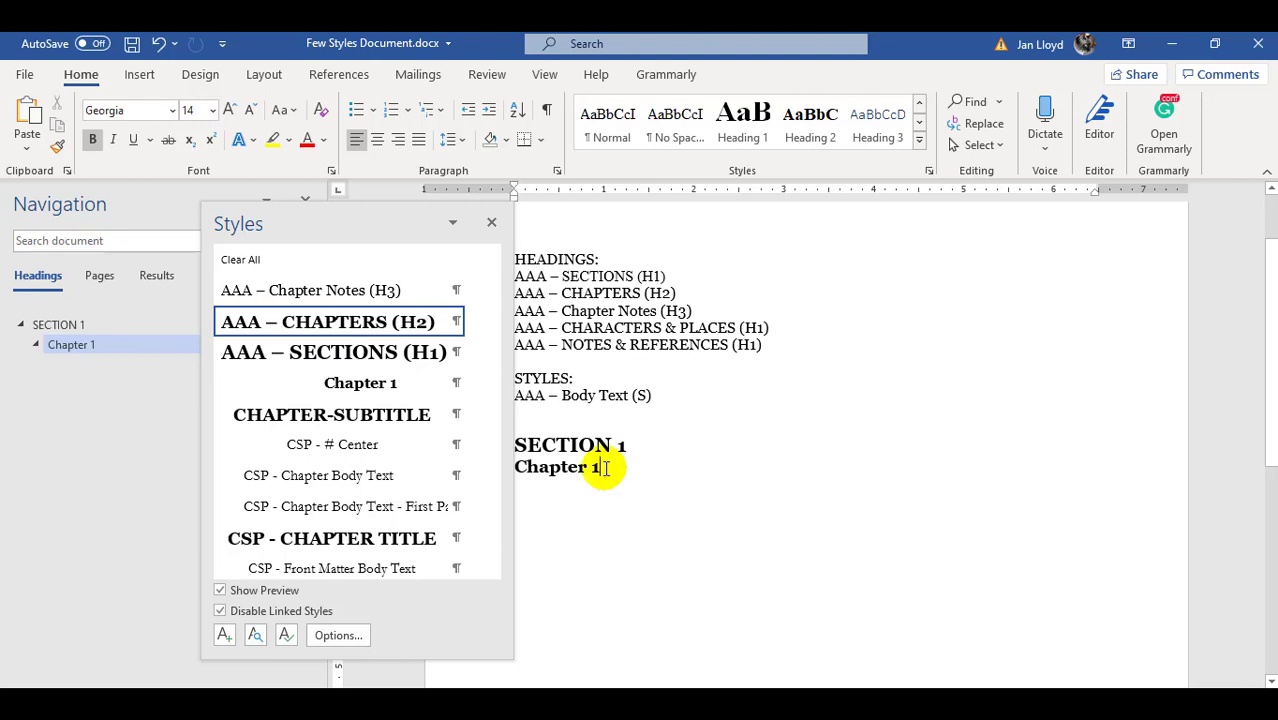
key("Return")
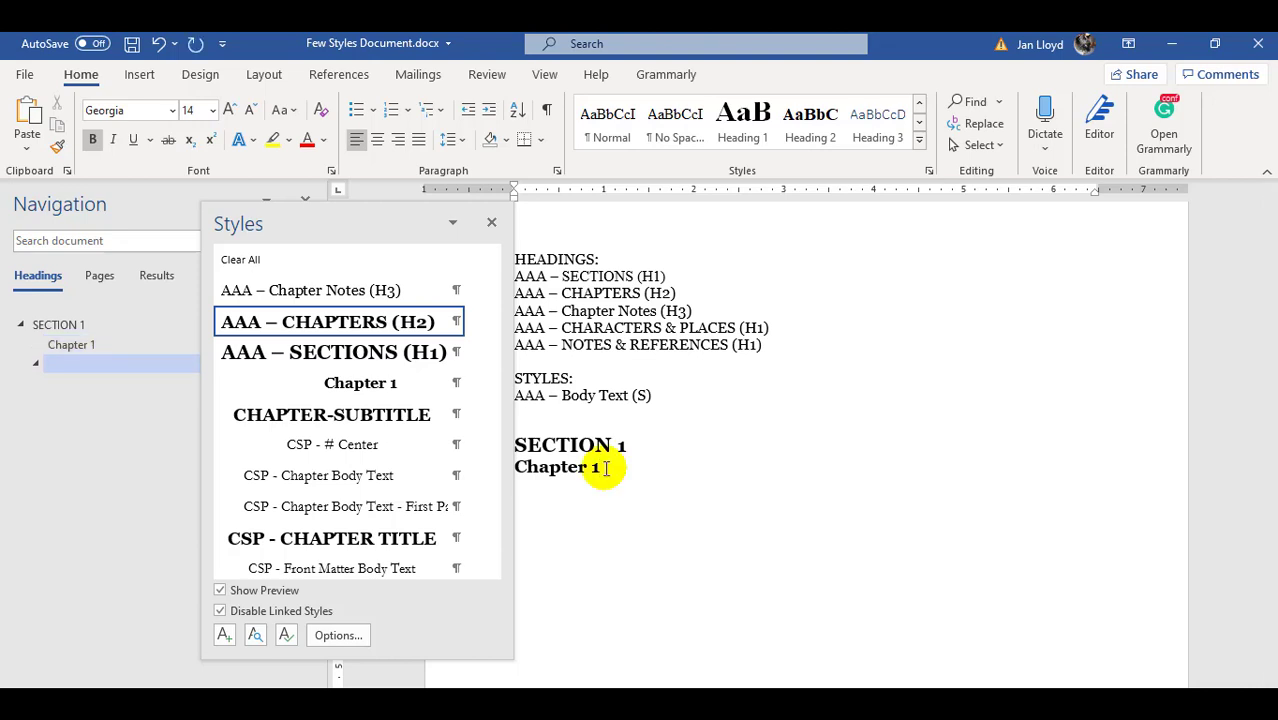
type("Cahp")
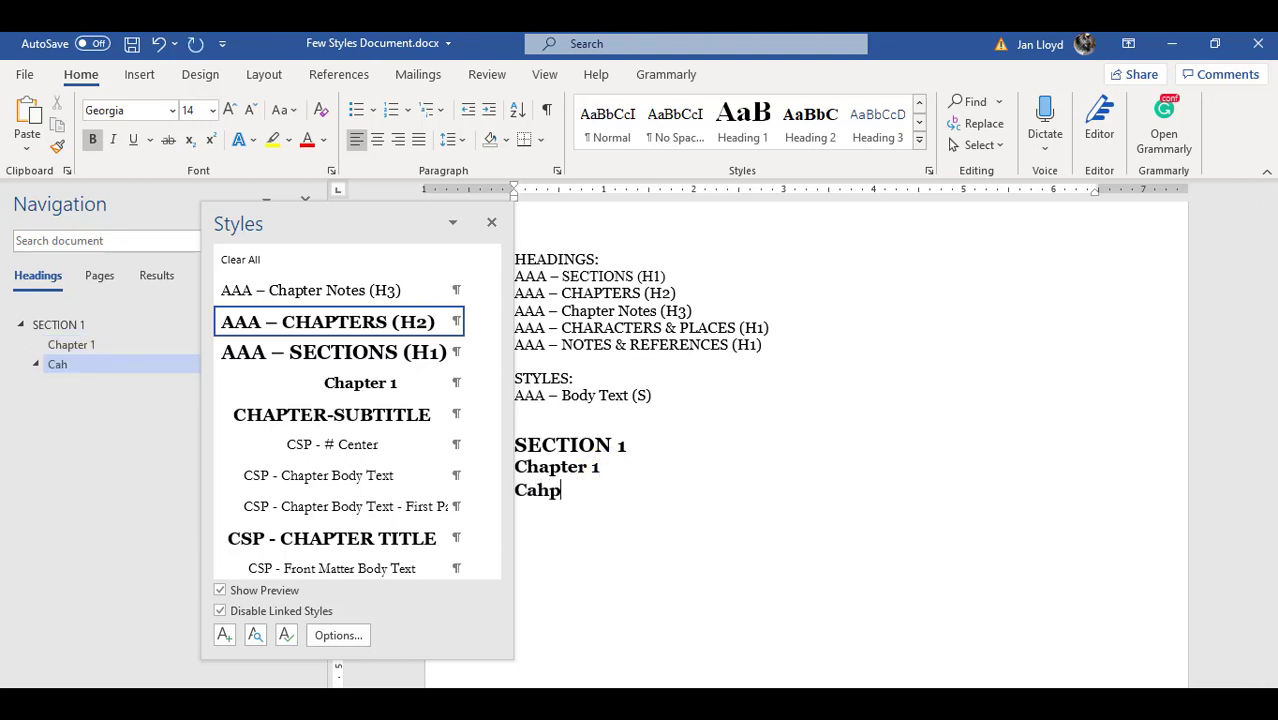
type("ter Notes")
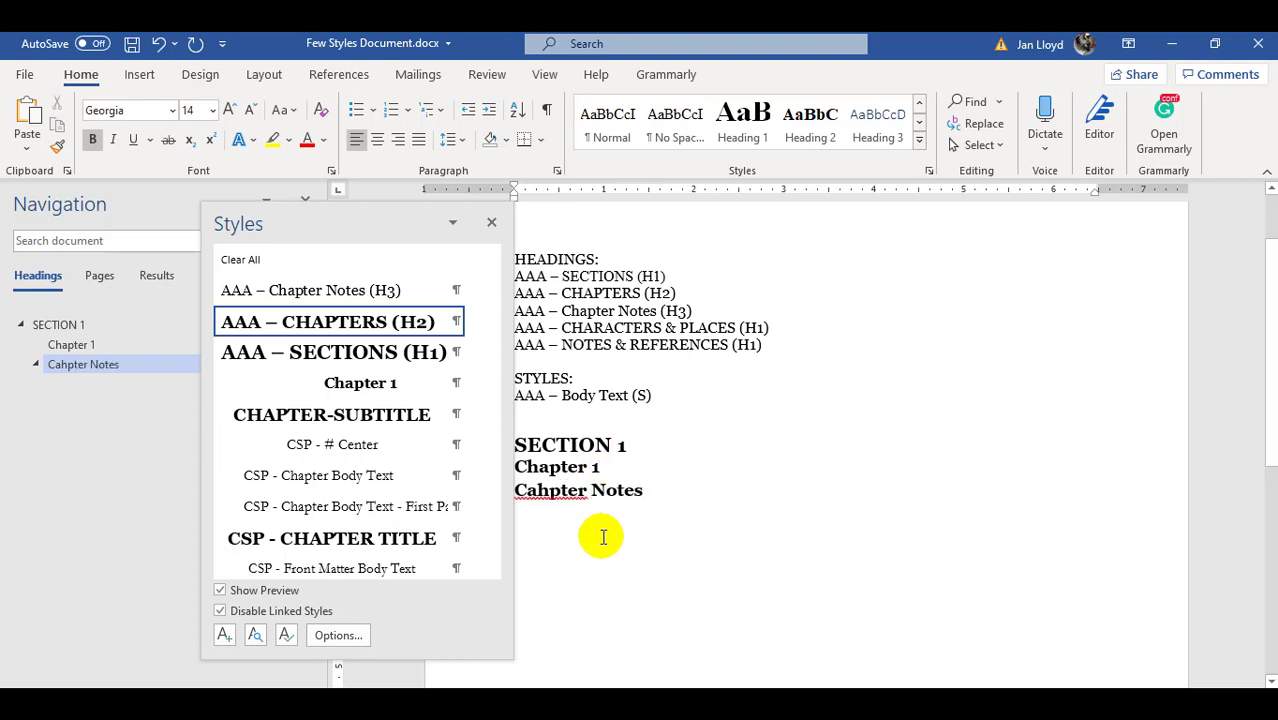
left_click(544, 489)
mouse_move(544, 489)
left_mouse_down()
mouse_move(527, 485)
mouse_move(545, 489)
left_mouse_up()
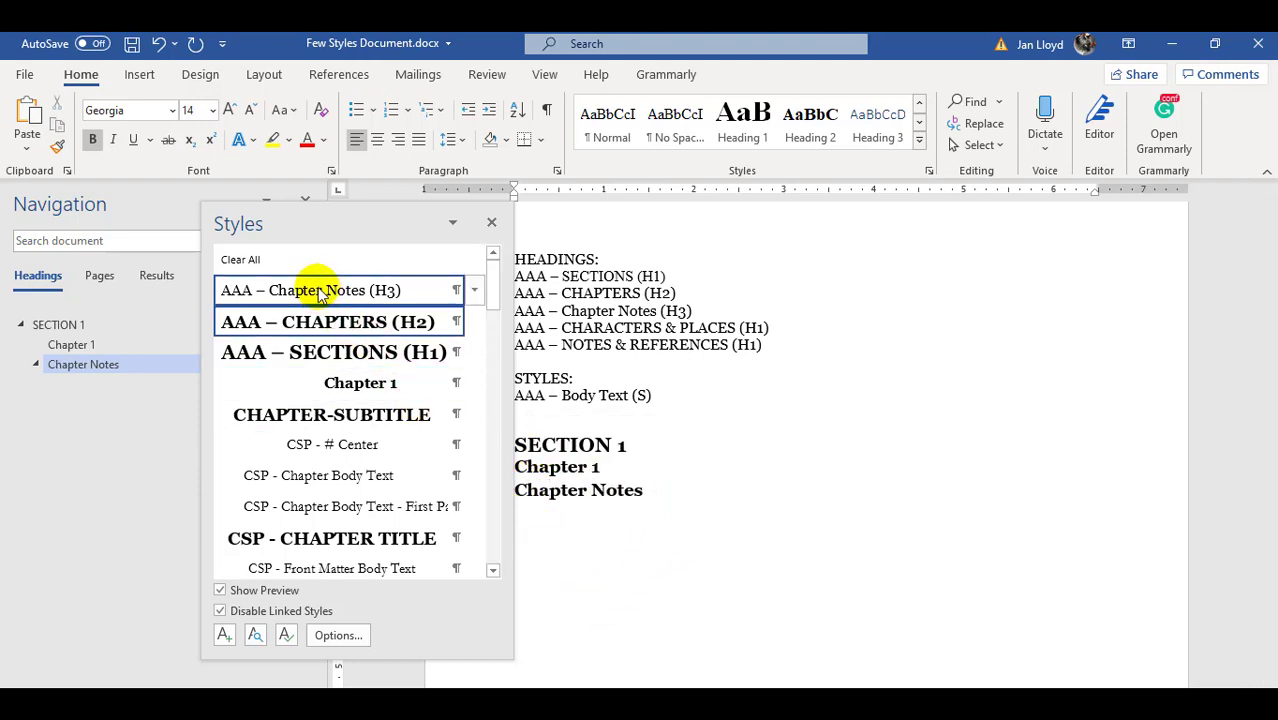
left_click_drag(645, 491, 579, 489)
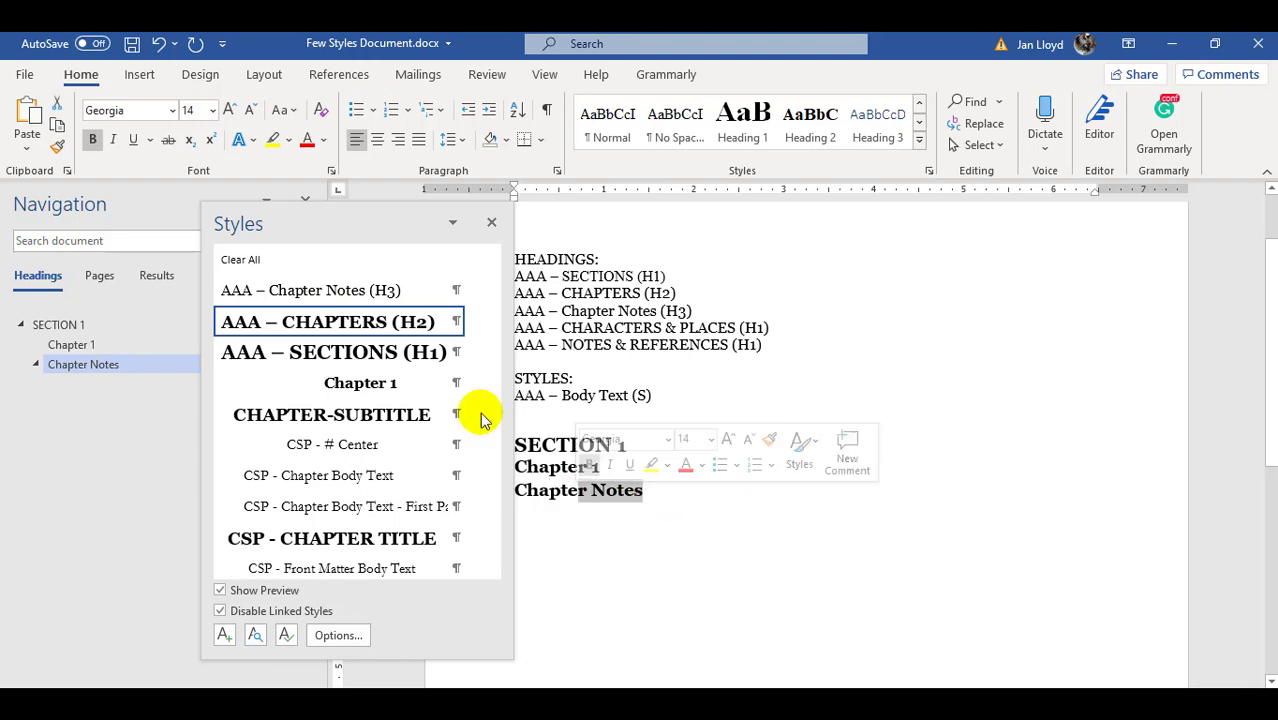
left_click(343, 290)
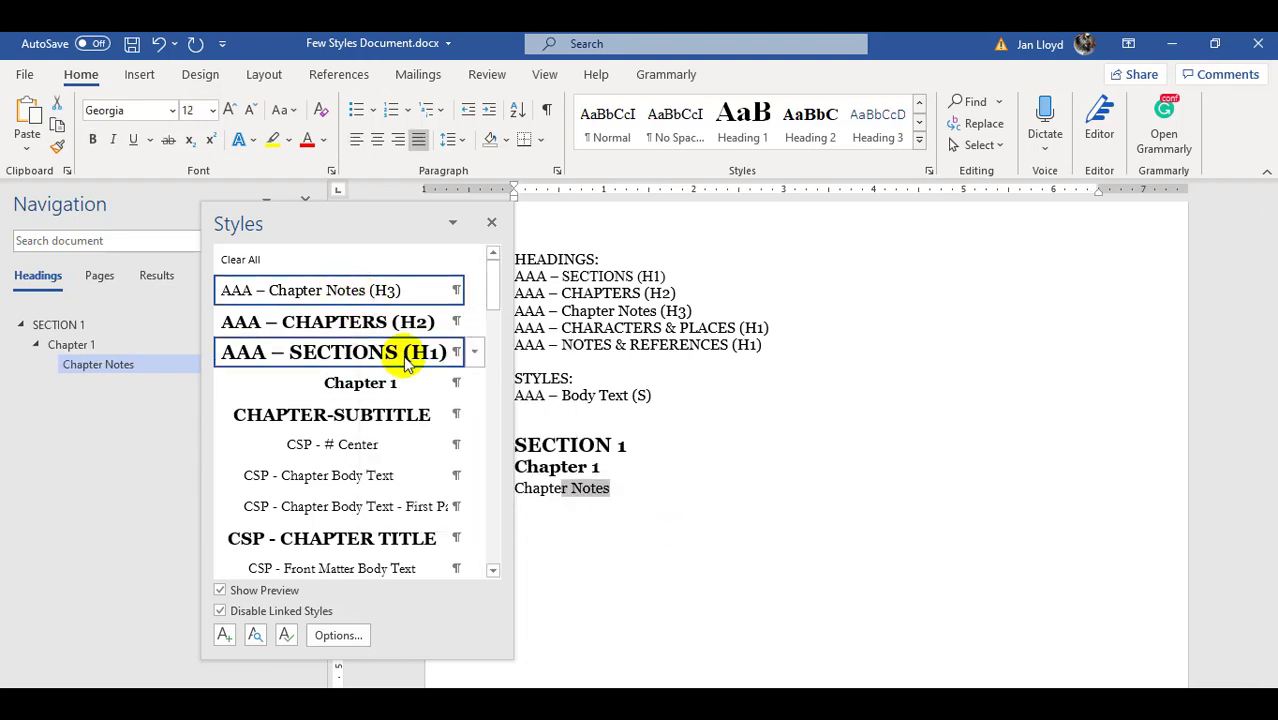
left_click(491, 222)
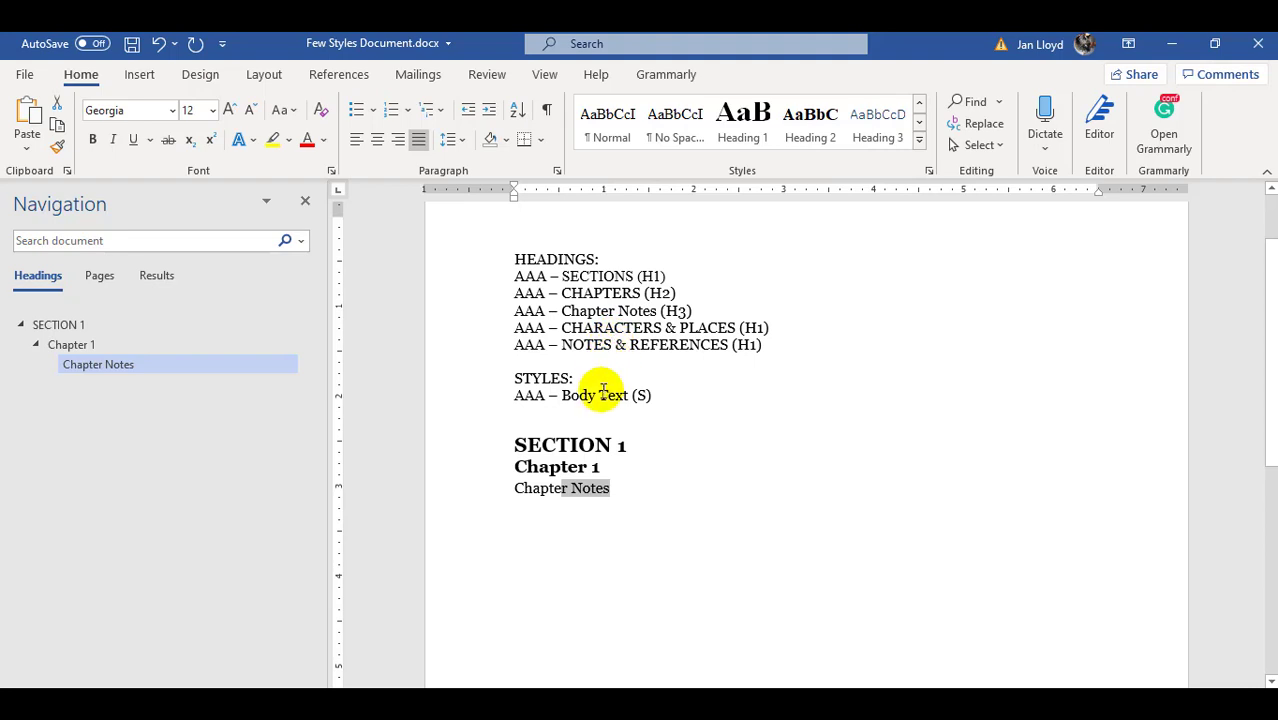
Step: Add the headings "Chapter 2" and "Chapter 3" on separate lines between Chapter 1 and Chapter Notes
left_click(606, 471)
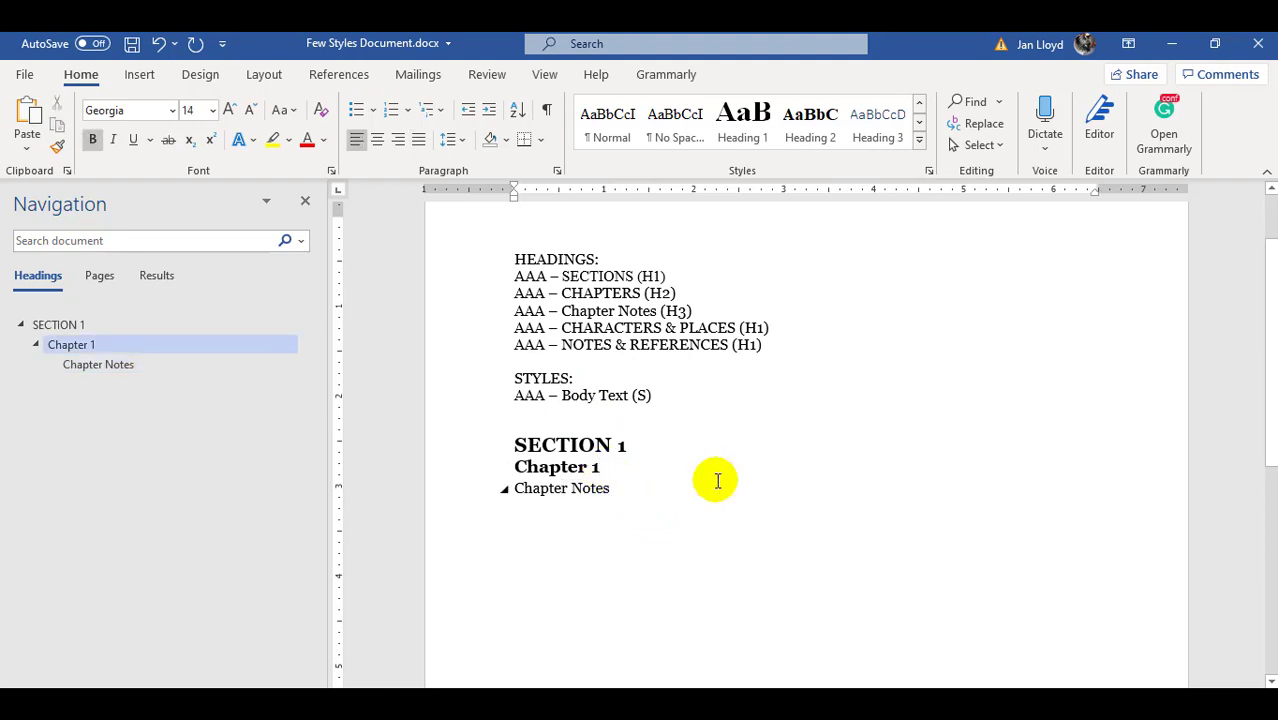
key("Return")
type("Chapter 2")
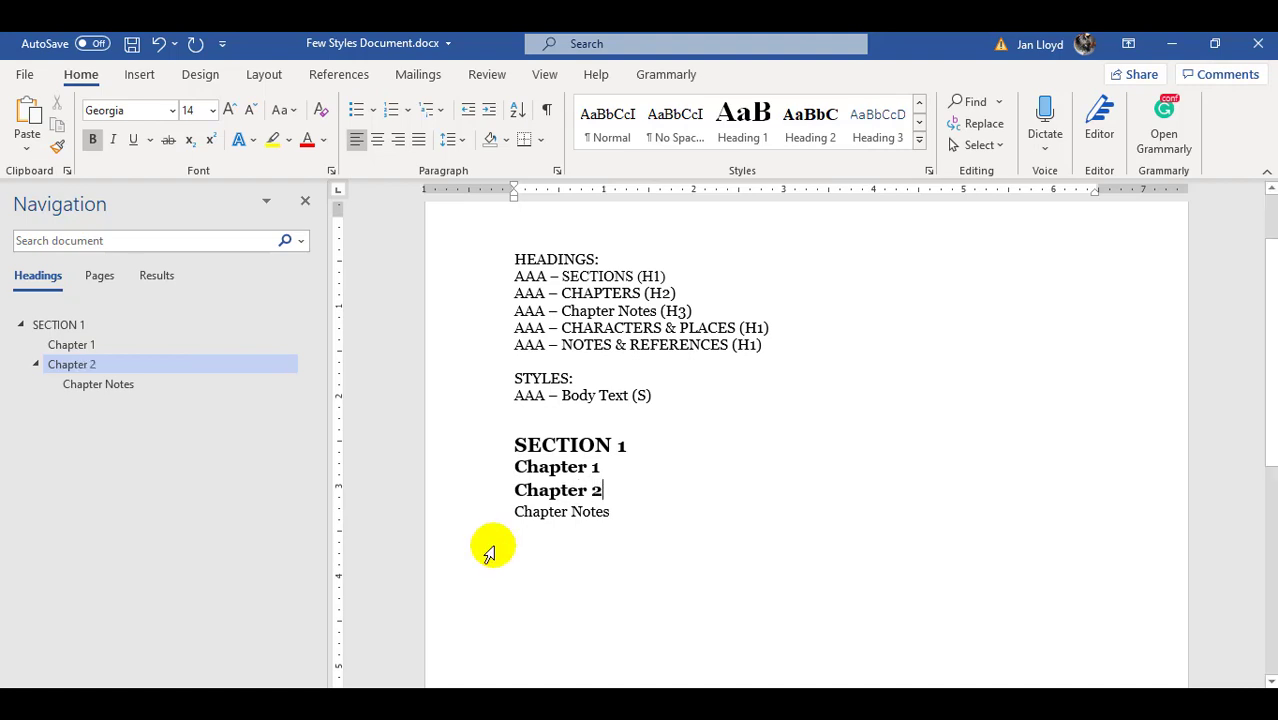
left_click_drag(600, 489, 554, 494)
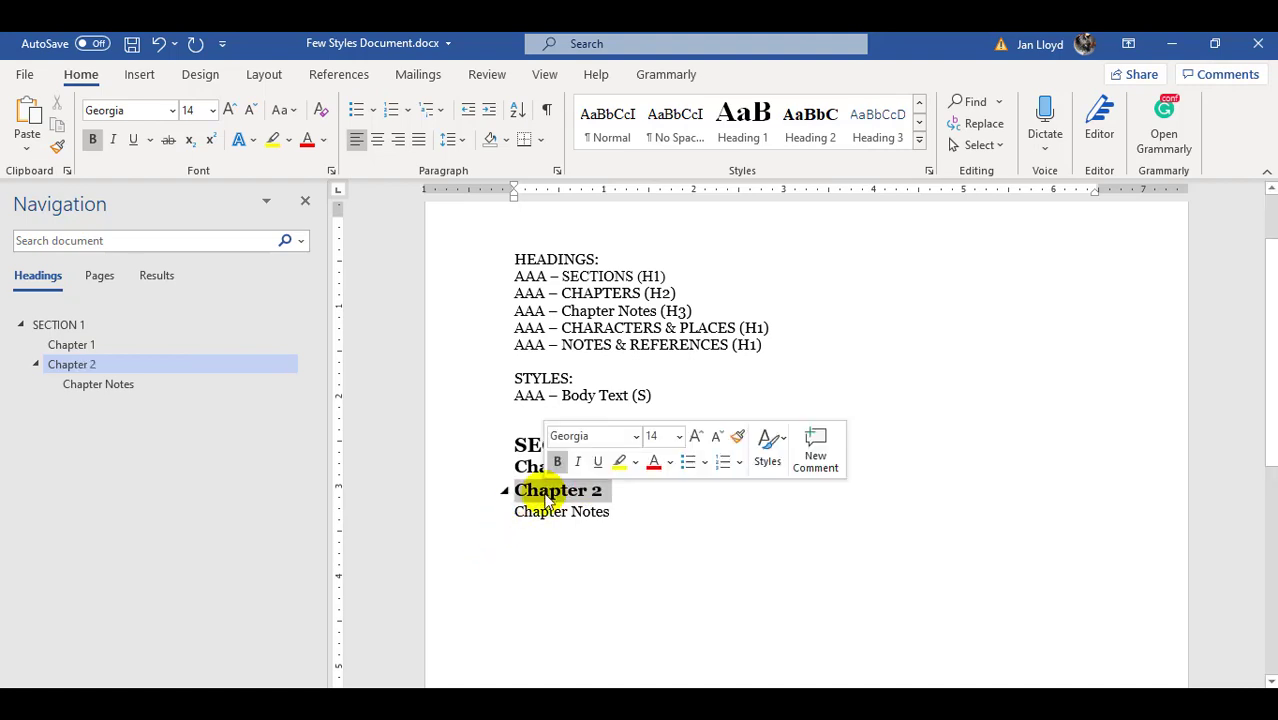
left_click(610, 490)
key("Return")
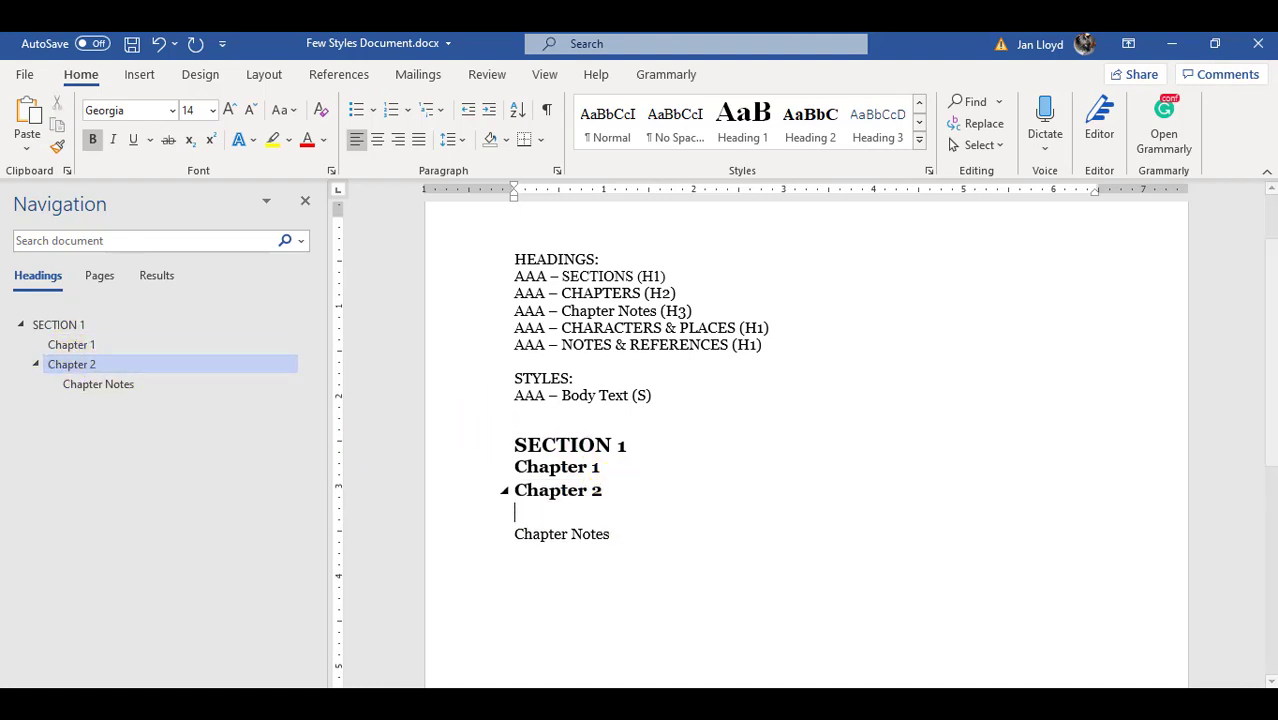
type("Chapter 3")
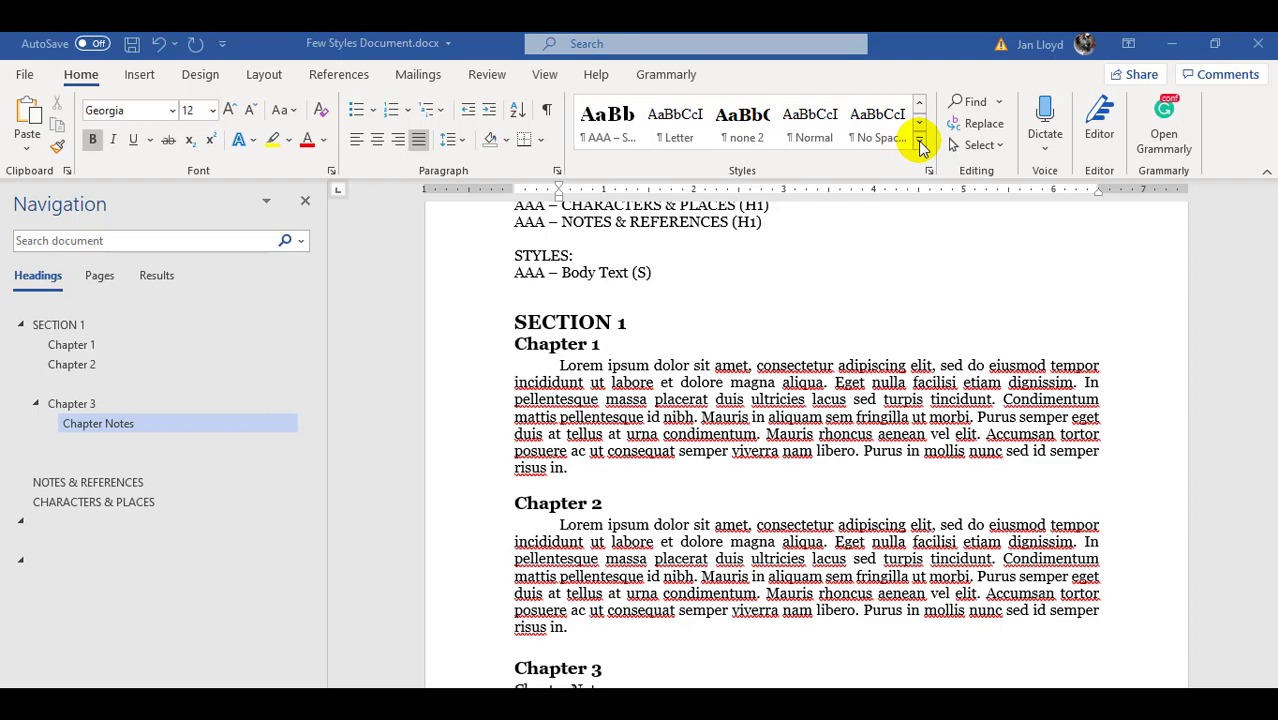
Step: Show the Styles pane to check the style of the Chapter 1 body paragraph, and move the pane clear of the Navigation pane
left_click(929, 172)
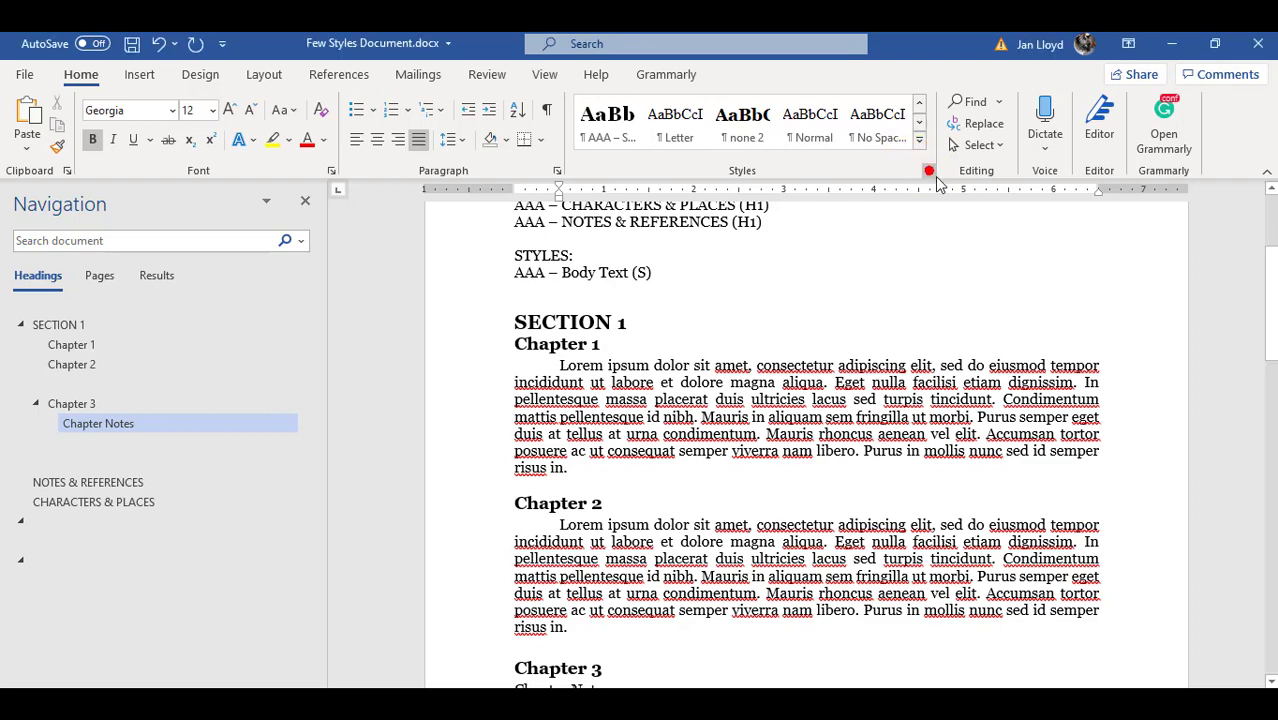
left_click(929, 172)
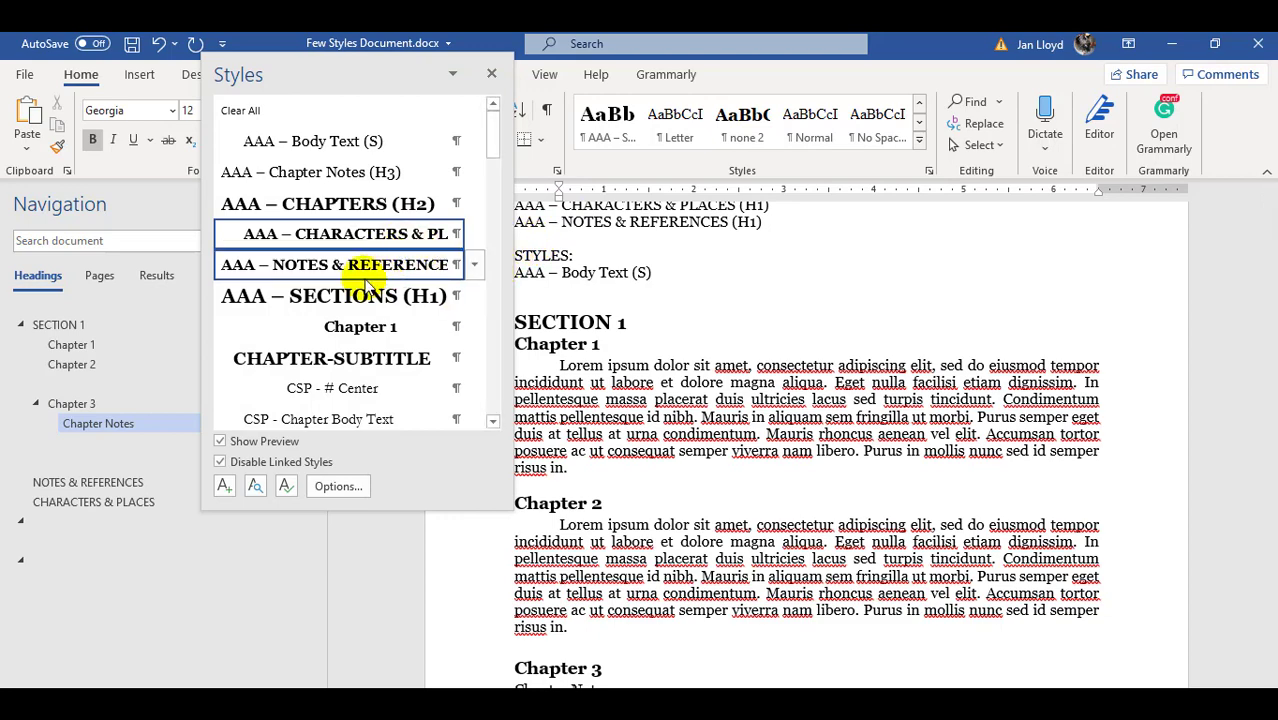
mouse_move(375, 147)
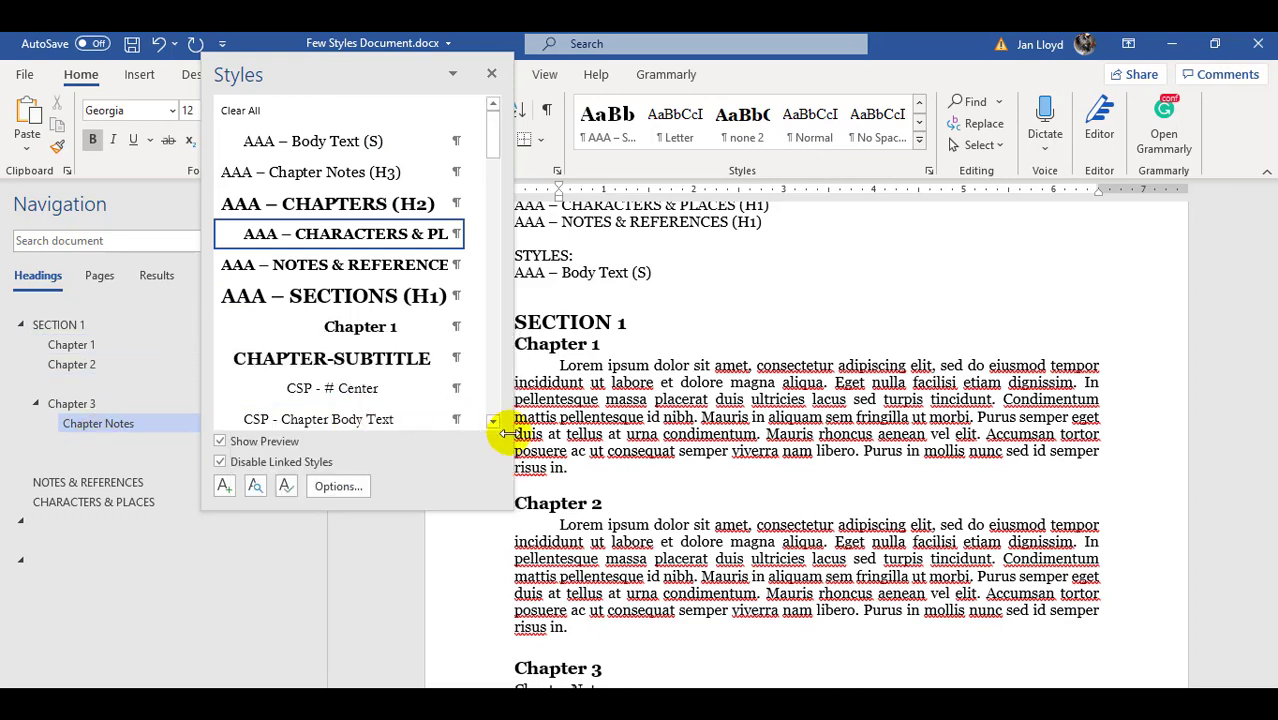
left_click(658, 449)
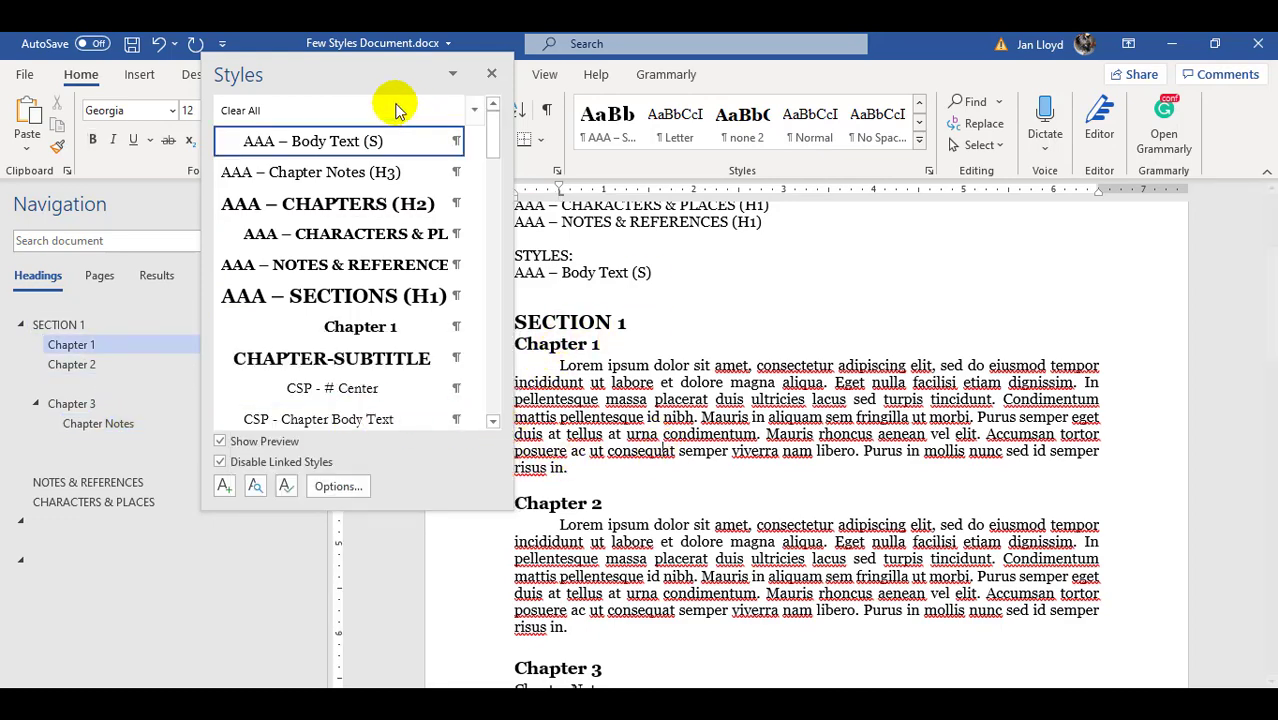
left_click_drag(365, 74, 1072, 130)
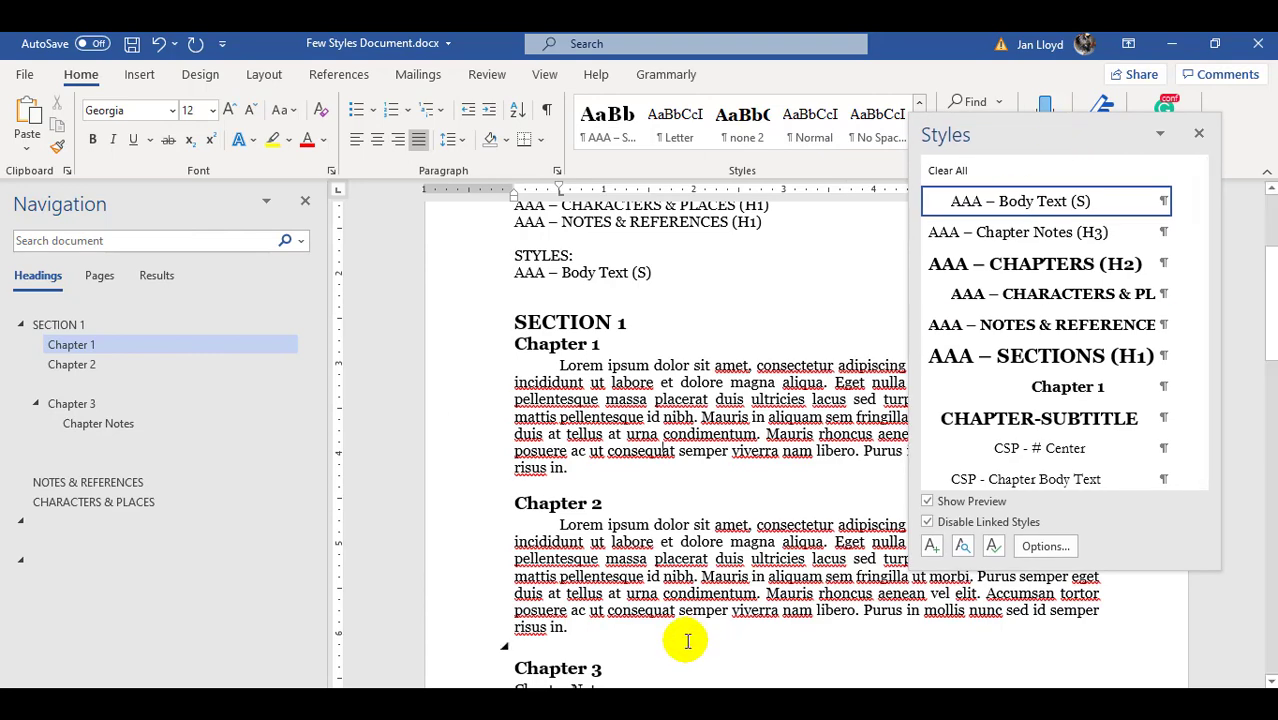
Step: Paste the Lorem ipsum paragraph below the Chapter 3 heading and apply the AAA – Body Text (S) style to it
scroll(680, 638, "down", 2)
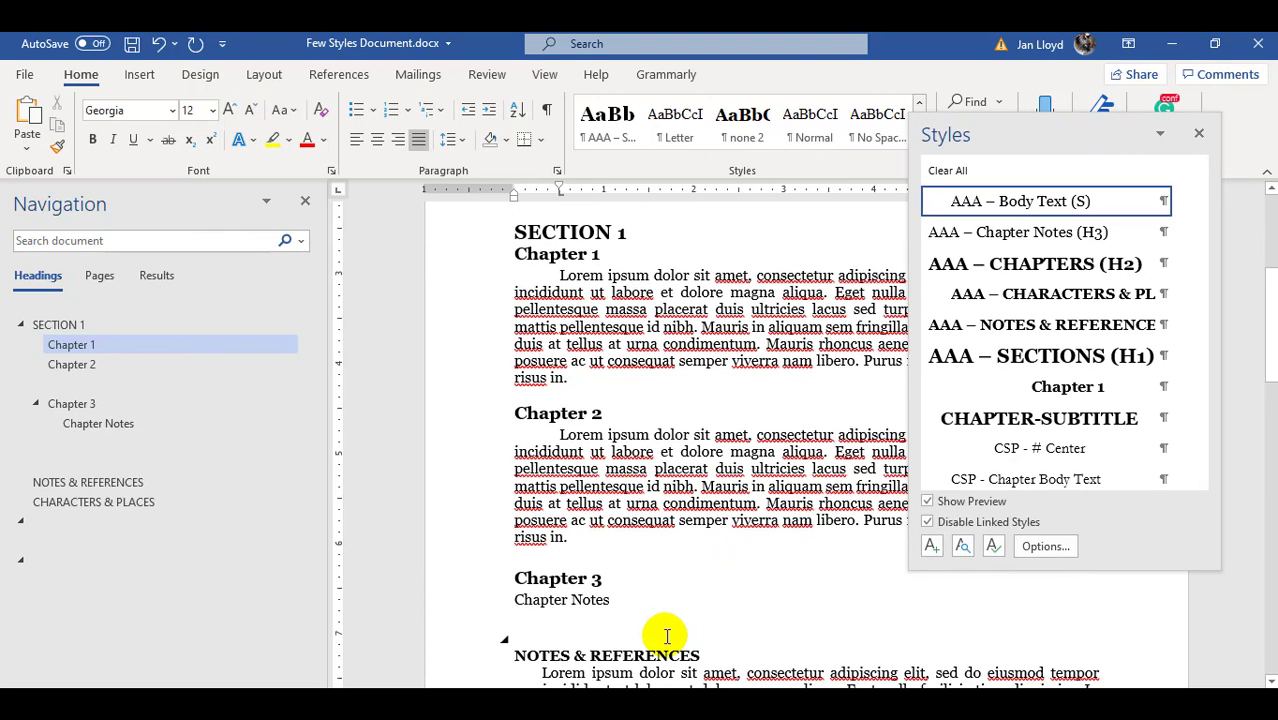
left_click(600, 579)
key("Return")
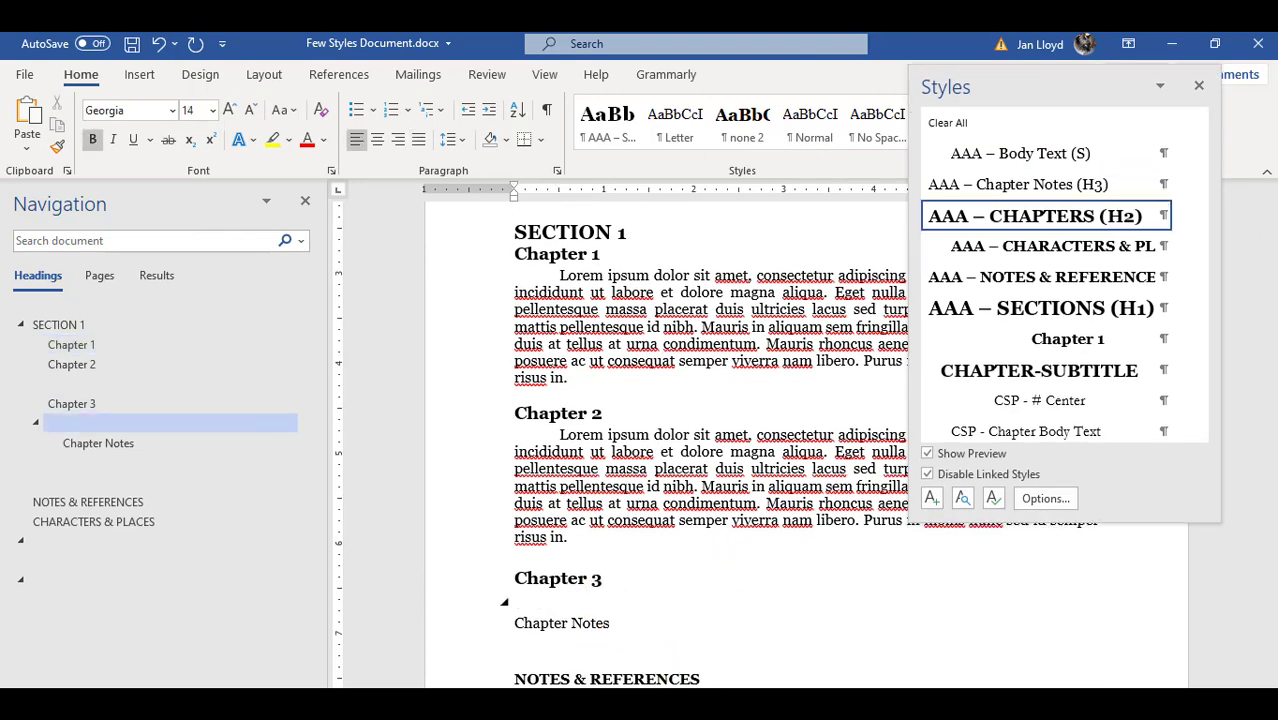
key("ctrl+v")
scroll(668, 610, "down", 2)
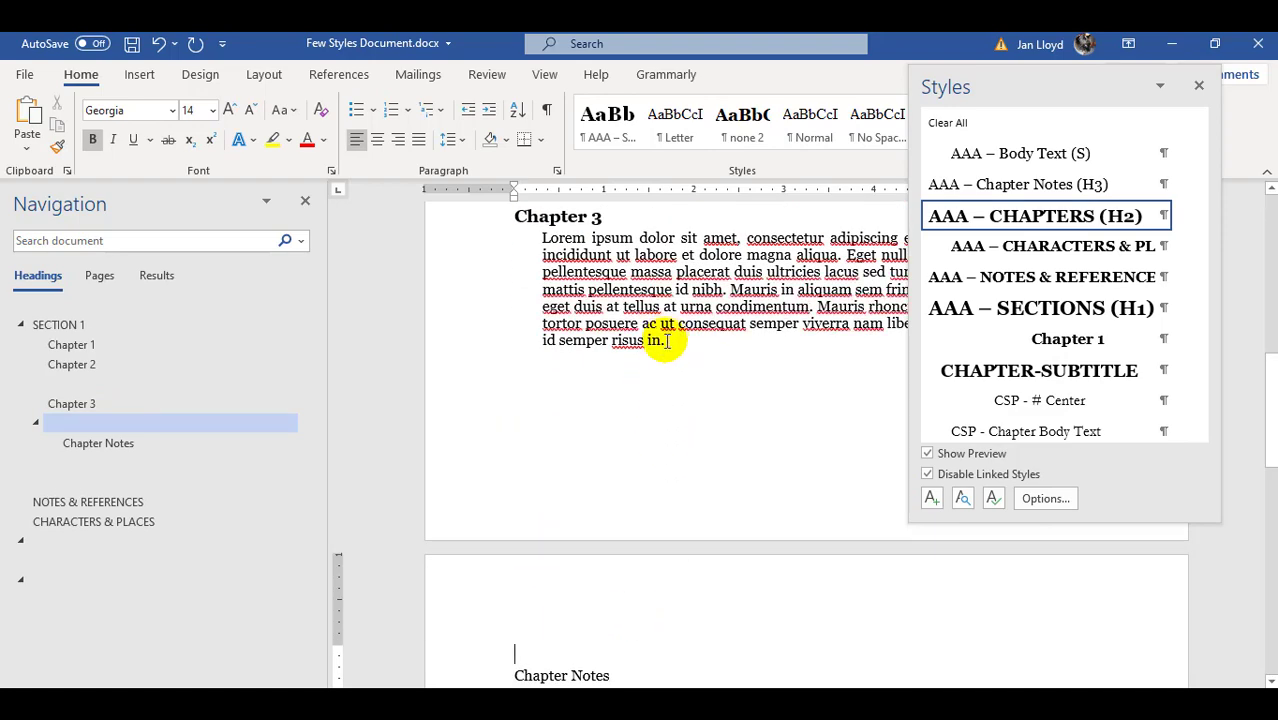
left_click_drag(666, 341, 520, 140)
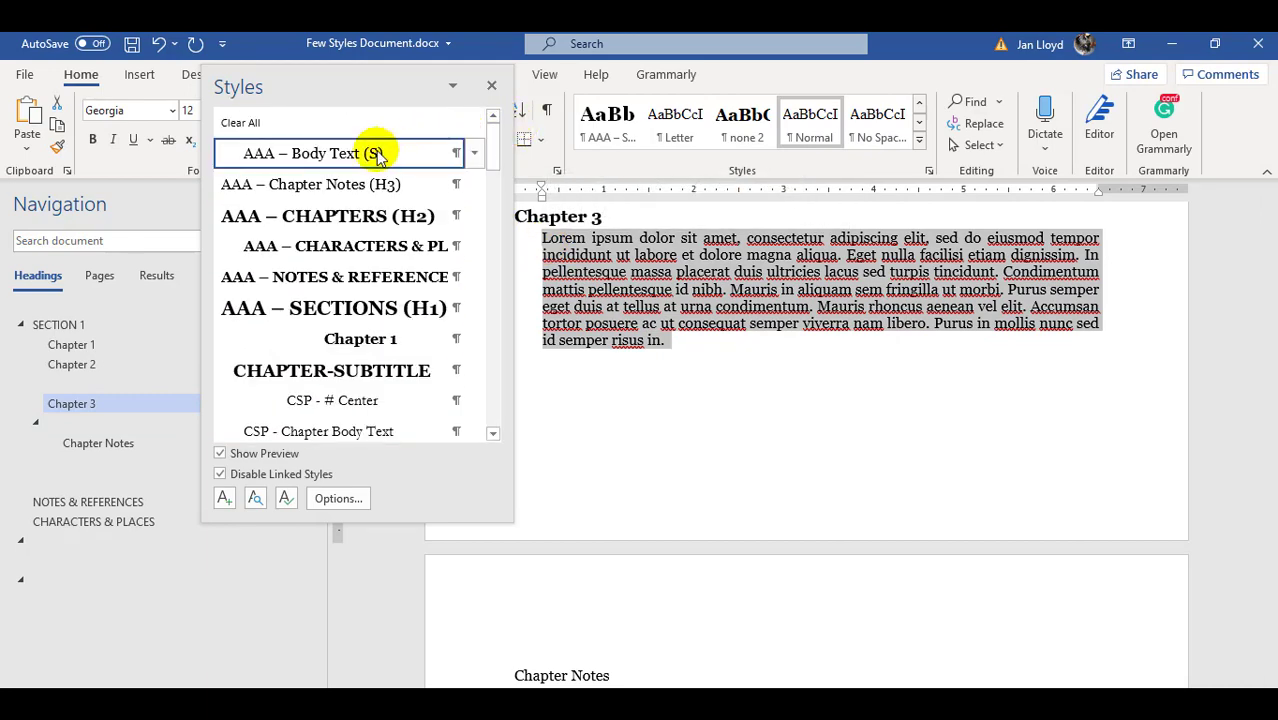
left_click(333, 155)
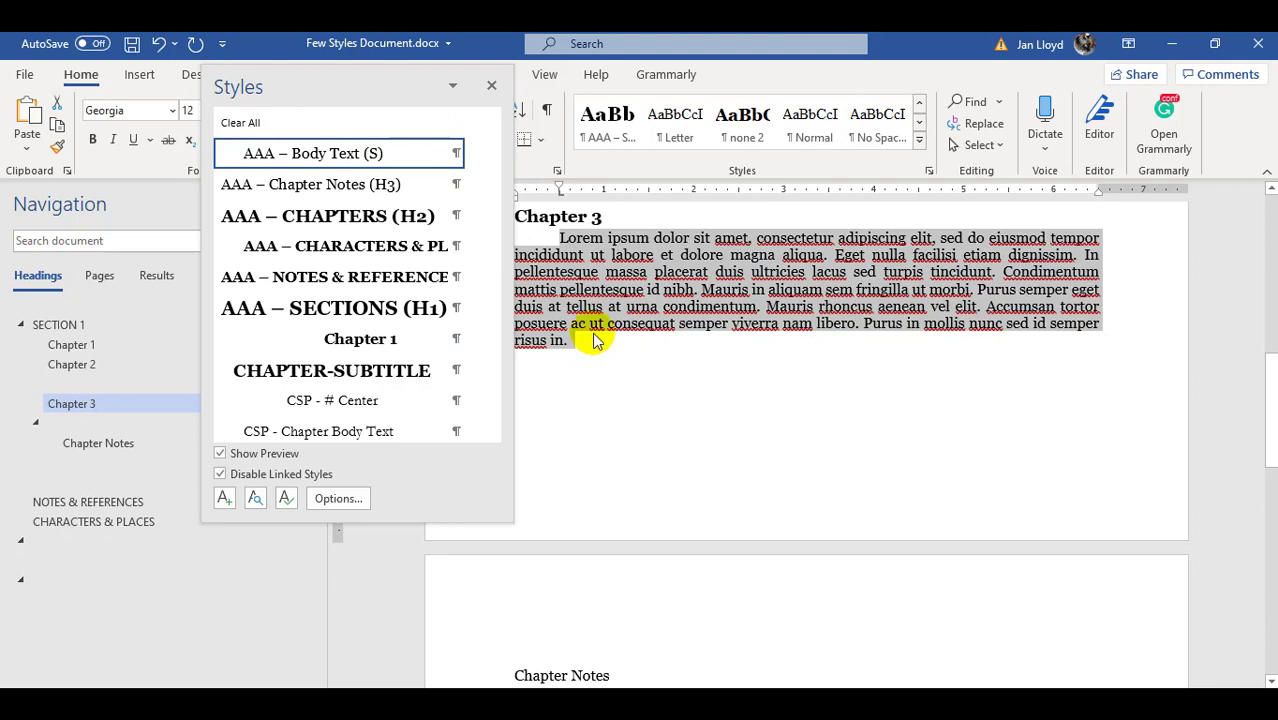
left_click(652, 419)
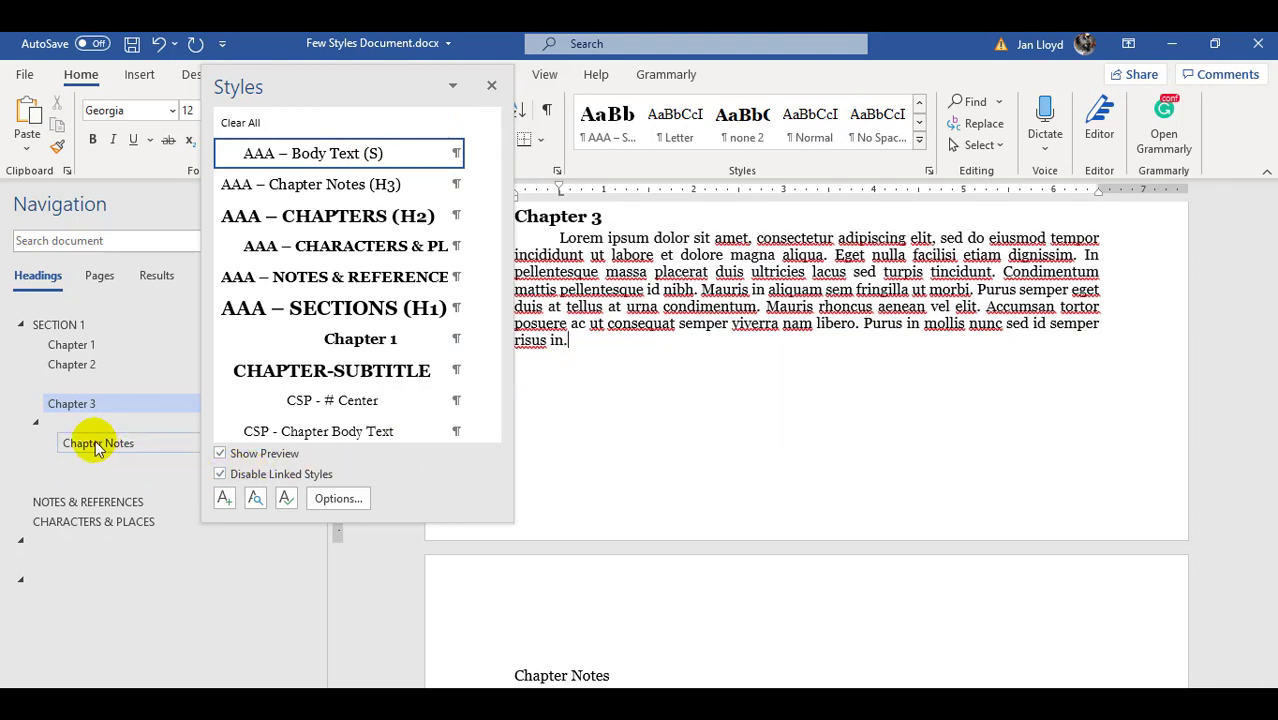
Step: Enter "Chapter 4" on a new line below the Chapter 3 paragraph, apply the AAA – CHAPTERS (H2) style to it and close the Styles pane
scroll(687, 326, "up", 2)
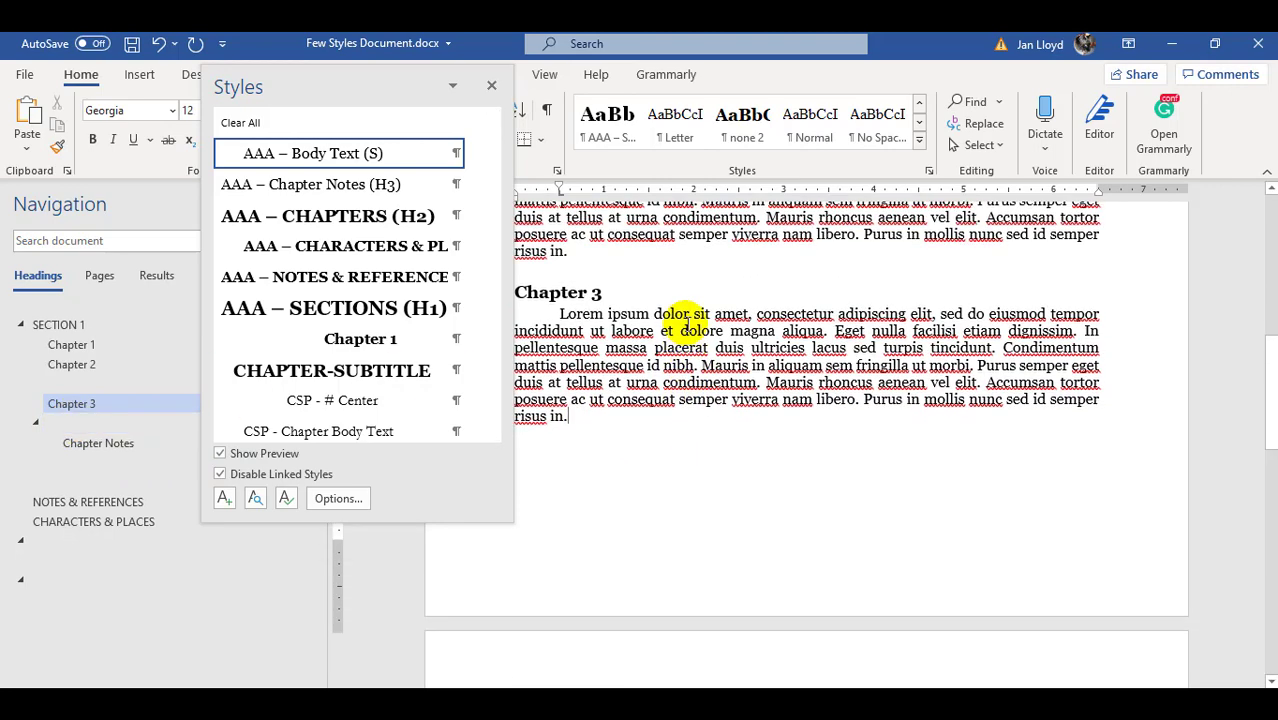
triple_click(588, 306)
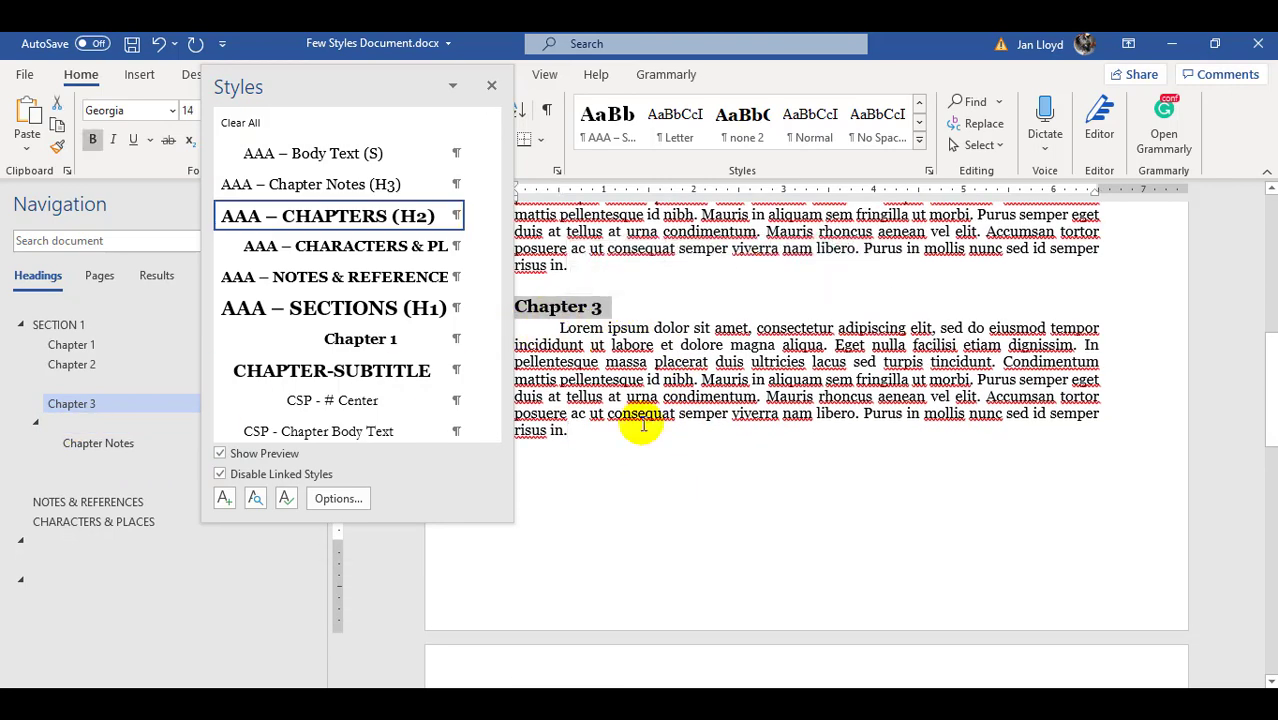
left_click(901, 528)
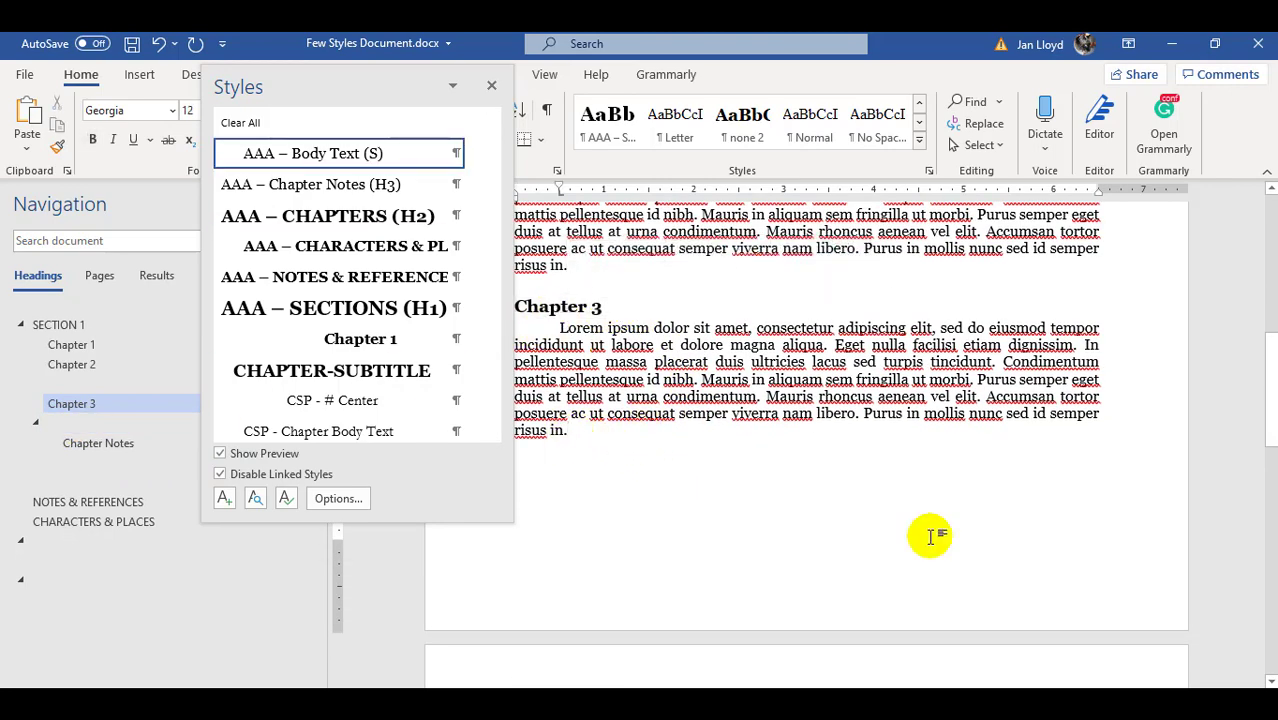
key("Return")
type("Chapter 4")
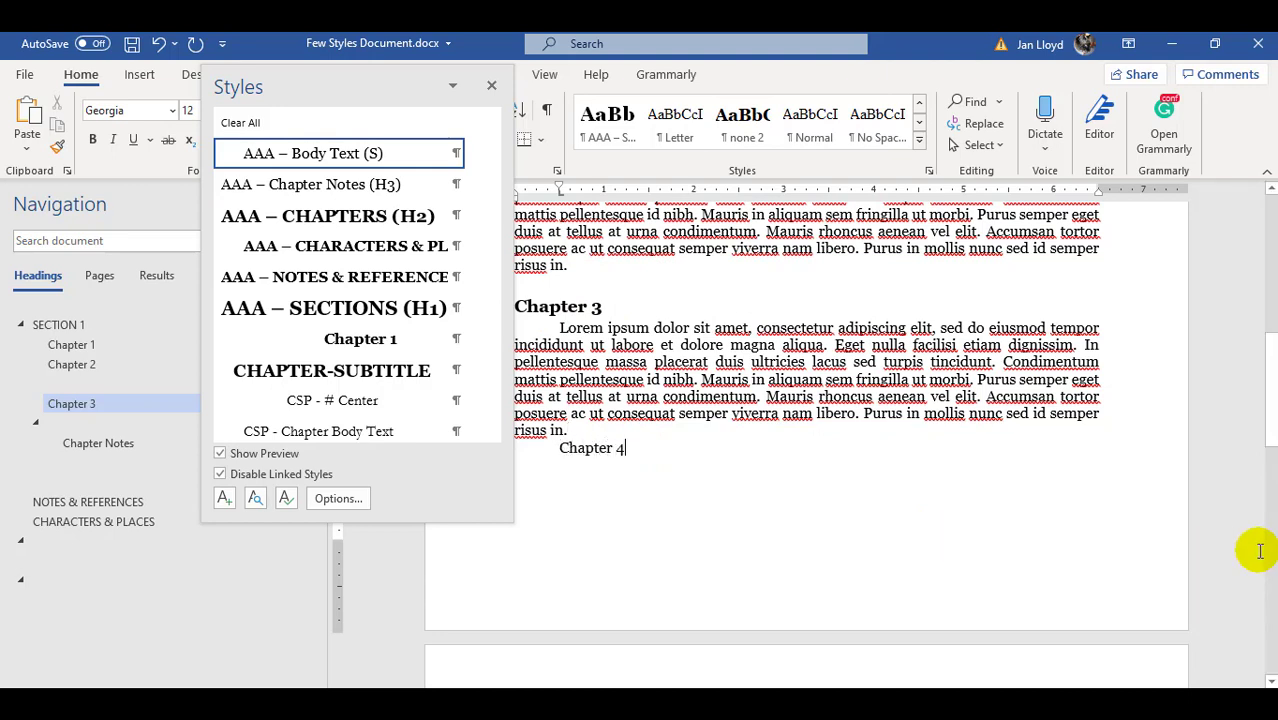
left_click_drag(625, 450, 568, 457)
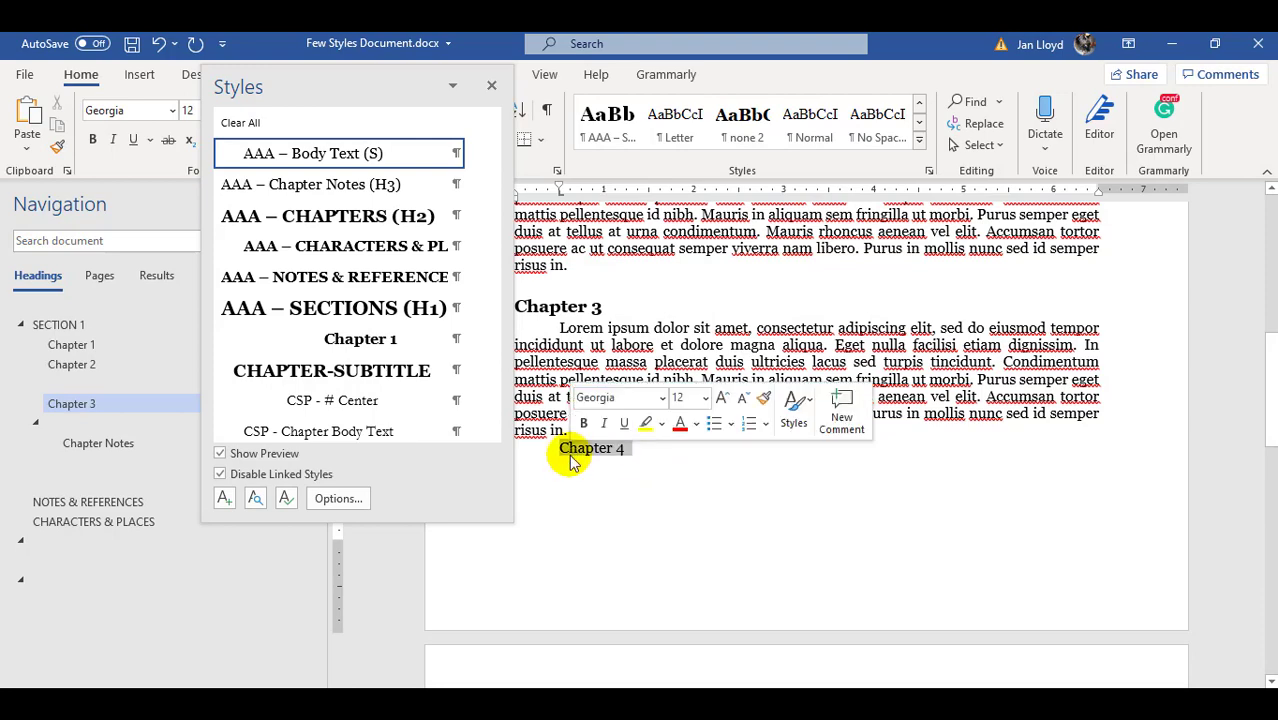
left_click(333, 217)
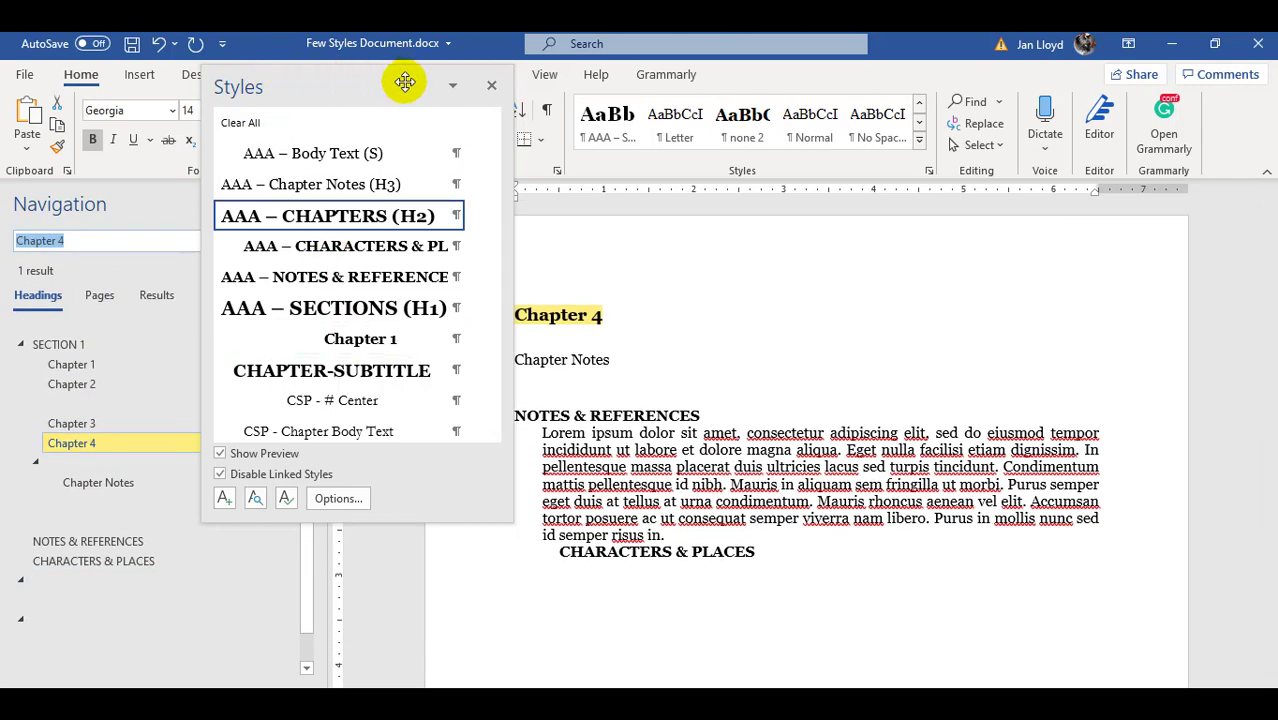
left_click(492, 87)
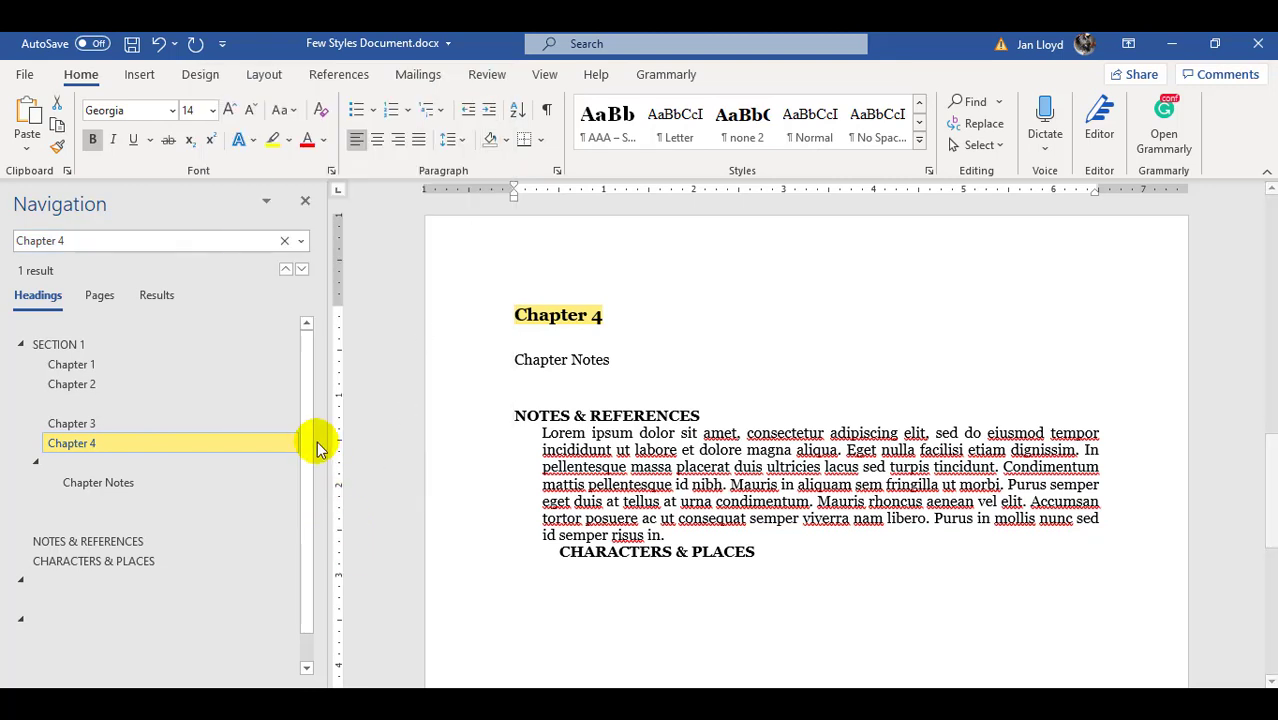
Step: Close the Navigation pane and bring up the view options that control whether it is shown
key("ctrl+f")
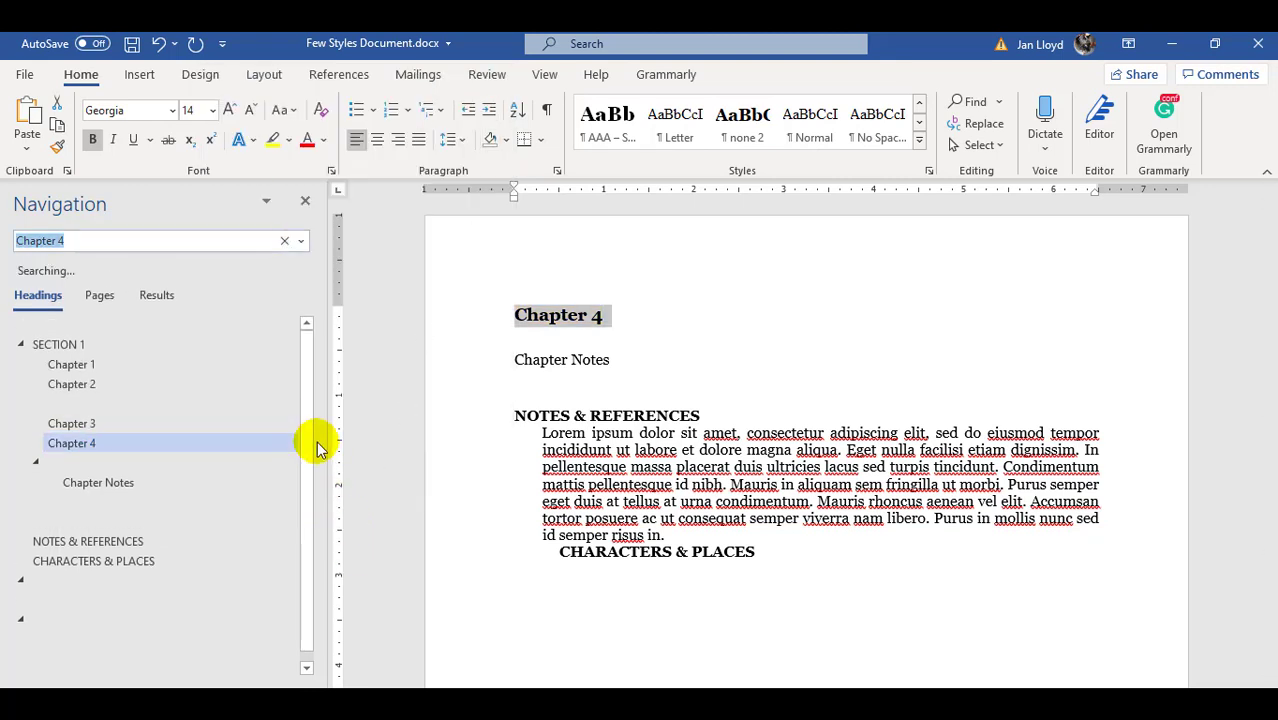
left_click(305, 200)
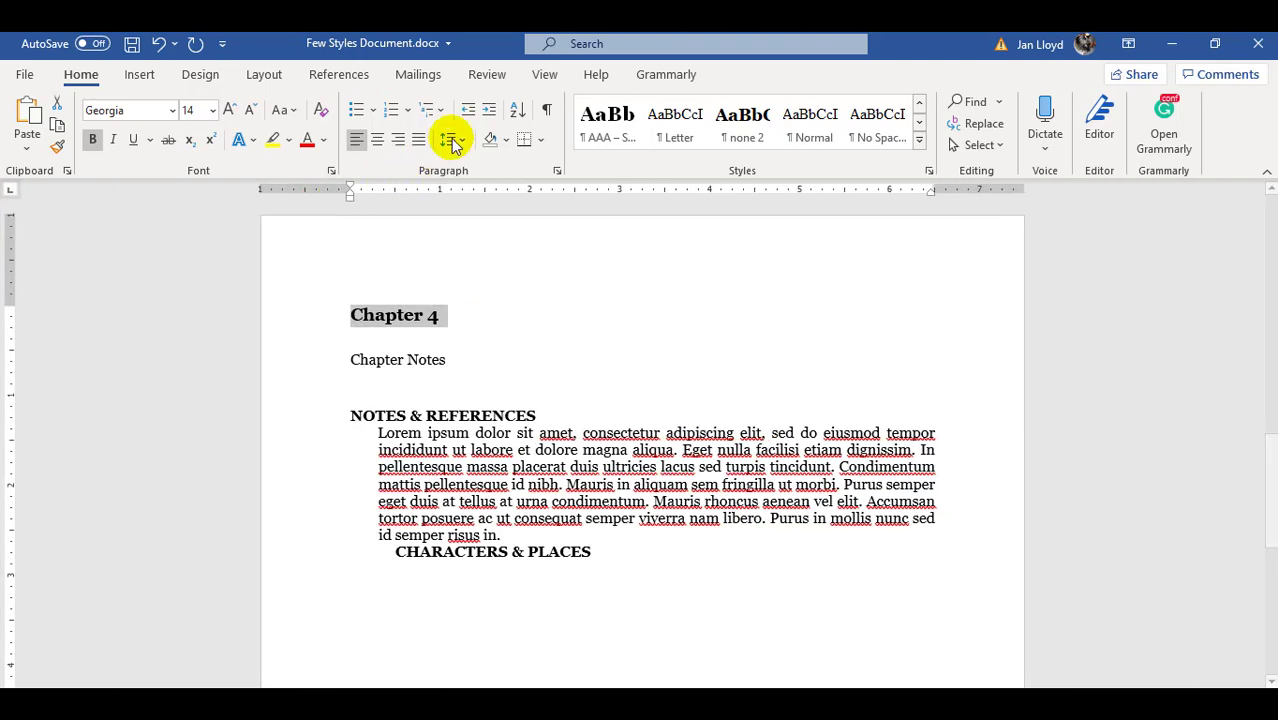
left_click(545, 76)
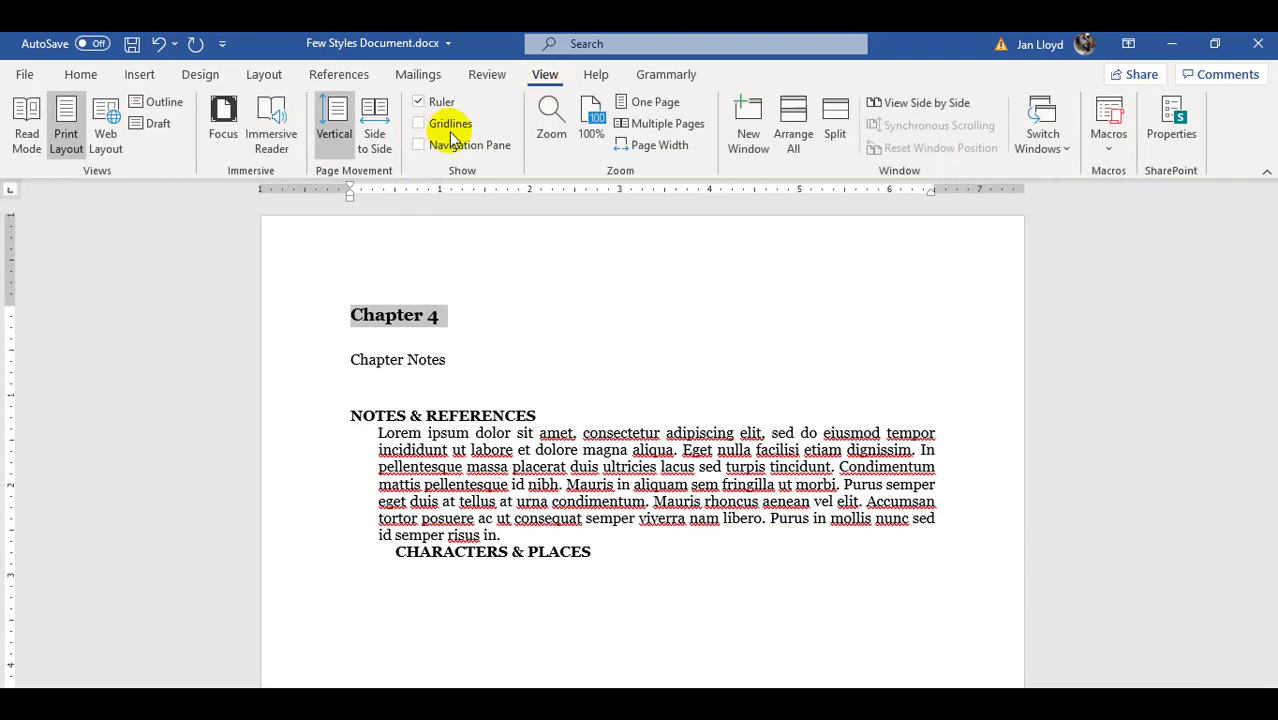